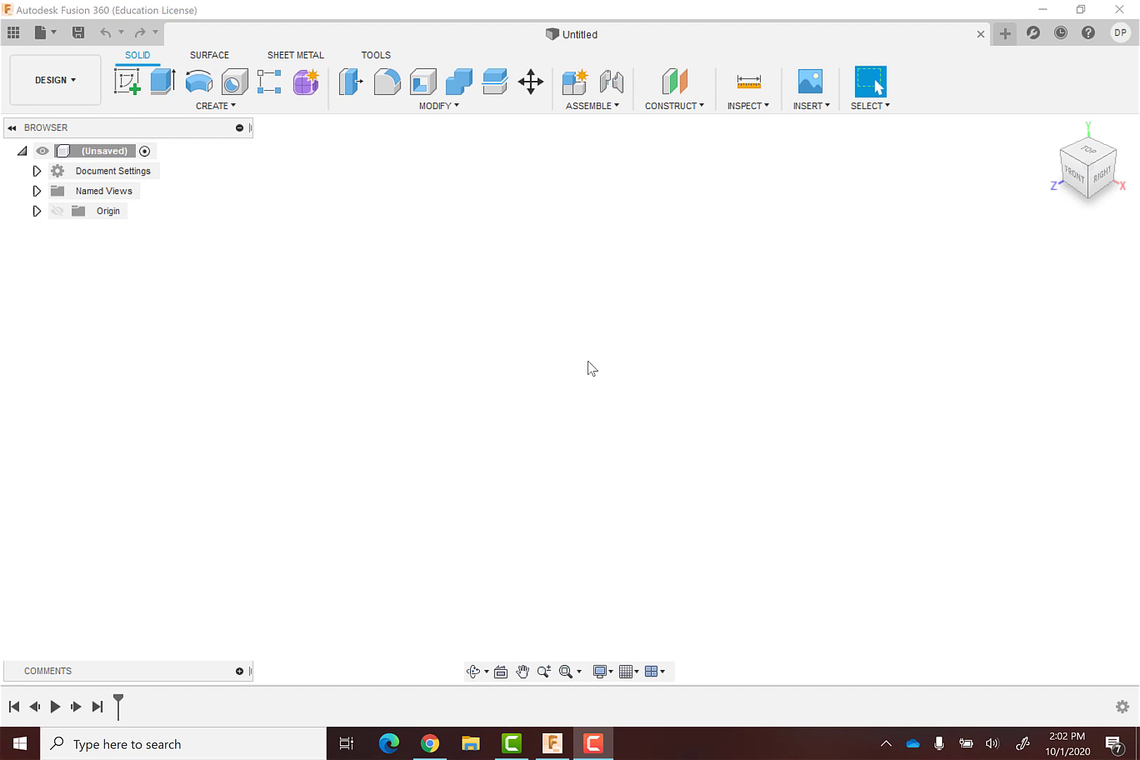
Create a new electronics design from the File menu and save it as op_amp_circuit.
{"action": "left_click", "coordinate": [56, 32]}
{"action": "left_click", "coordinate": [70, 75]}
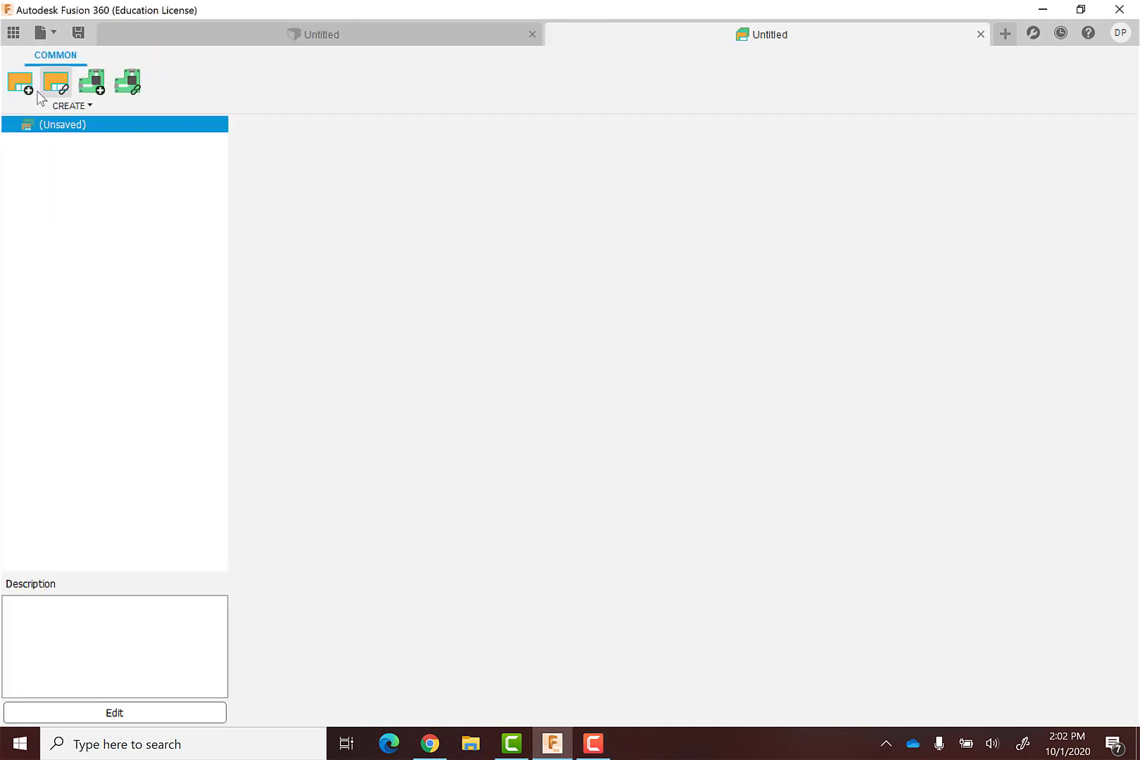
{"action": "left_click", "coordinate": [78, 32]}
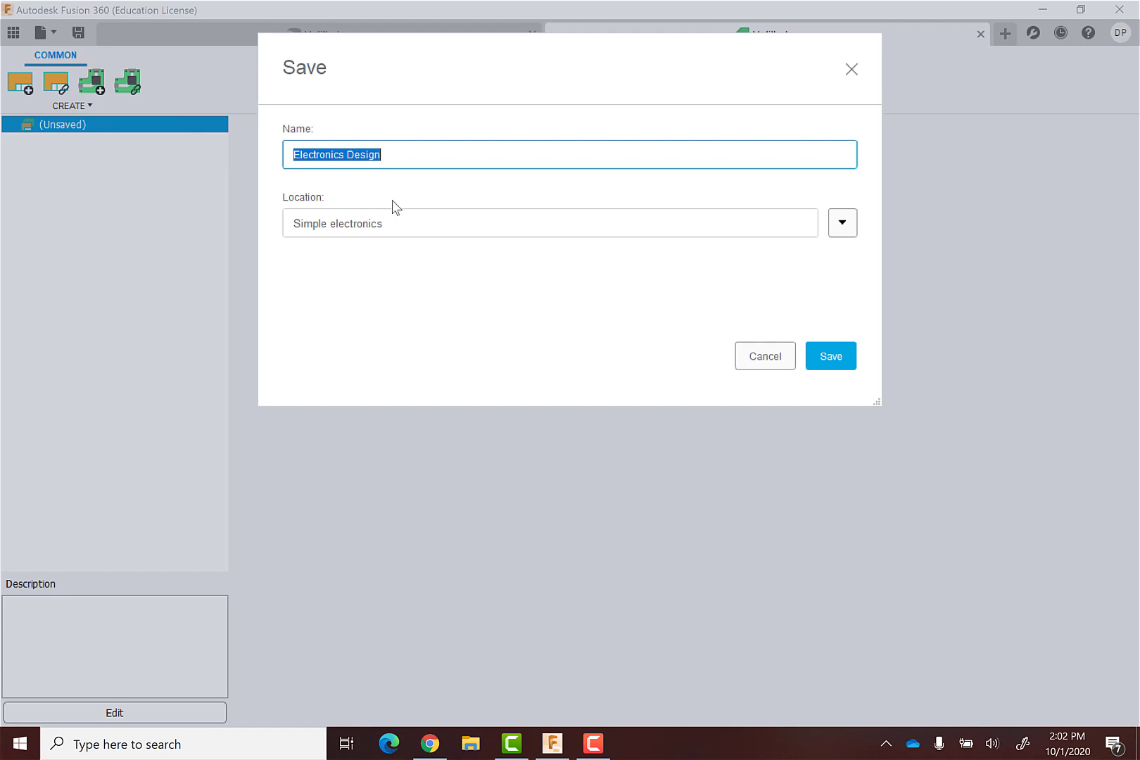
{"action": "type", "text": "act"}
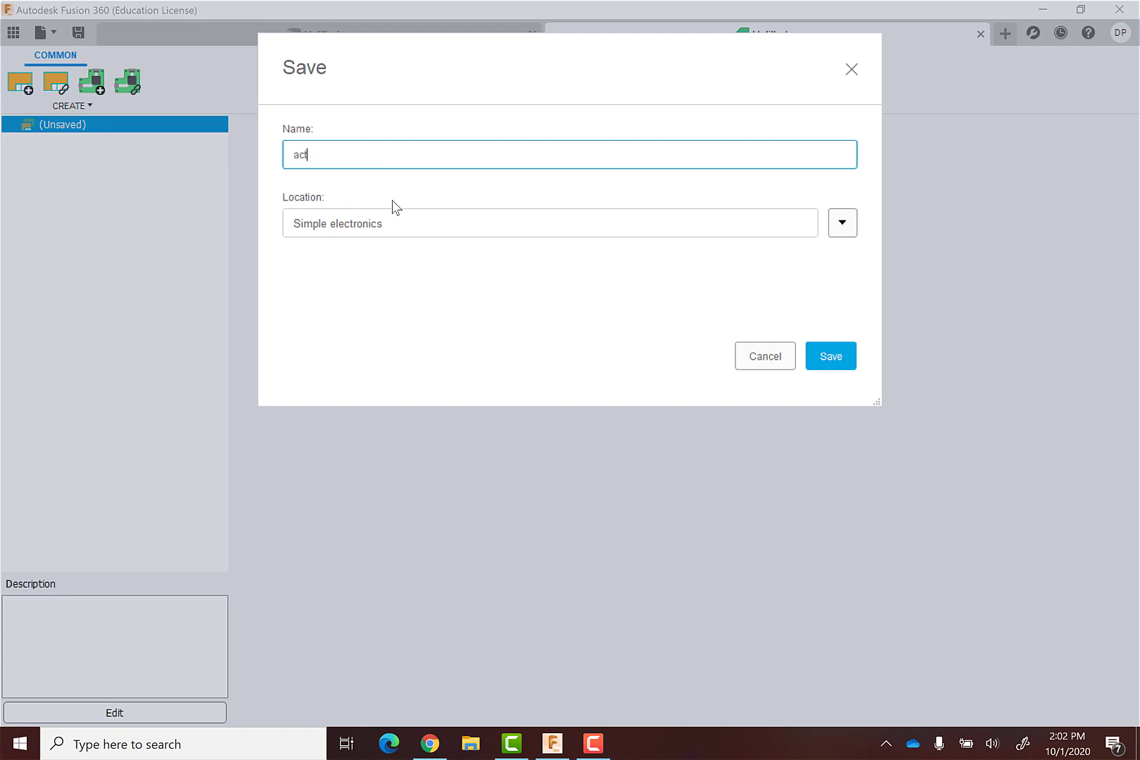
{"action": "type", "text": "ive"}
{"action": "key", "text": "BackSpace"}
{"action": "key", "text": "BackSpace"}
{"action": "key", "text": "BackSpace"}
{"action": "key", "text": "BackSpace"}
{"action": "key", "text": "BackSpace"}
{"action": "key", "text": "BackSpace"}
{"action": "type", "text": "op_amp_circuit"}
{"action": "key", "text": "Return"}
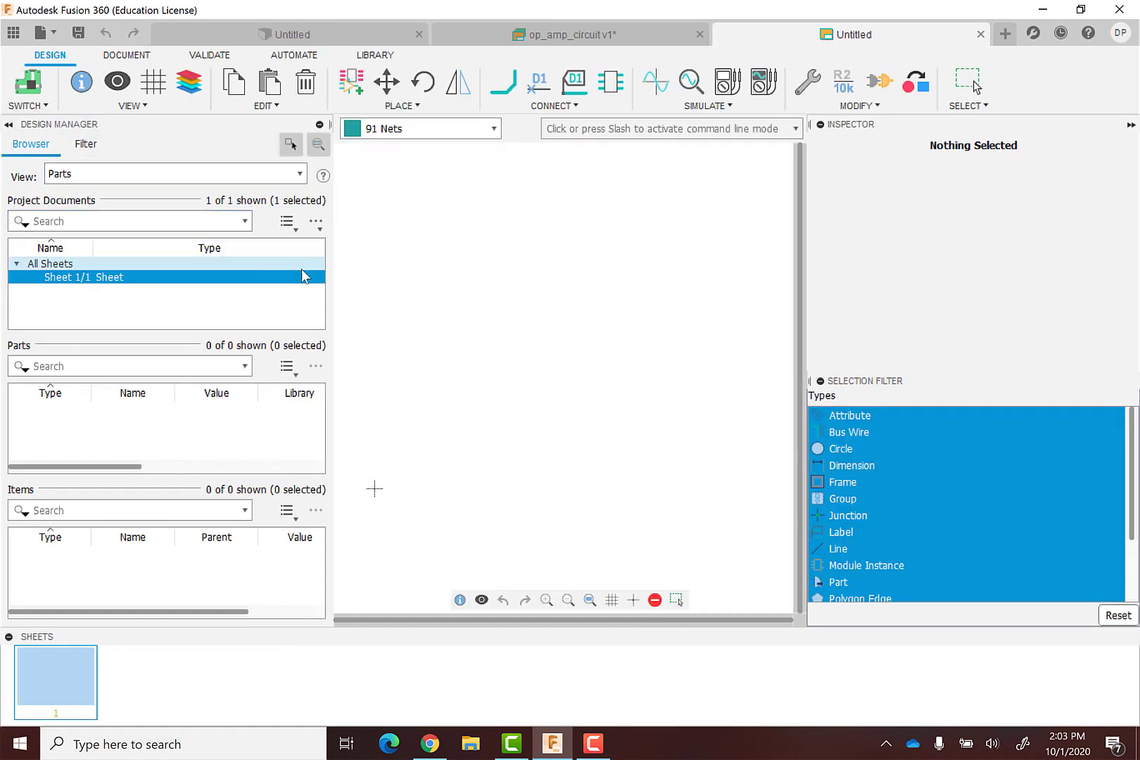
Pick the OPAMP part from the BME 214L Parts Library for placement.
{"action": "left_click", "coordinate": [357, 90]}
{"action": "left_click", "coordinate": [25, 63]}
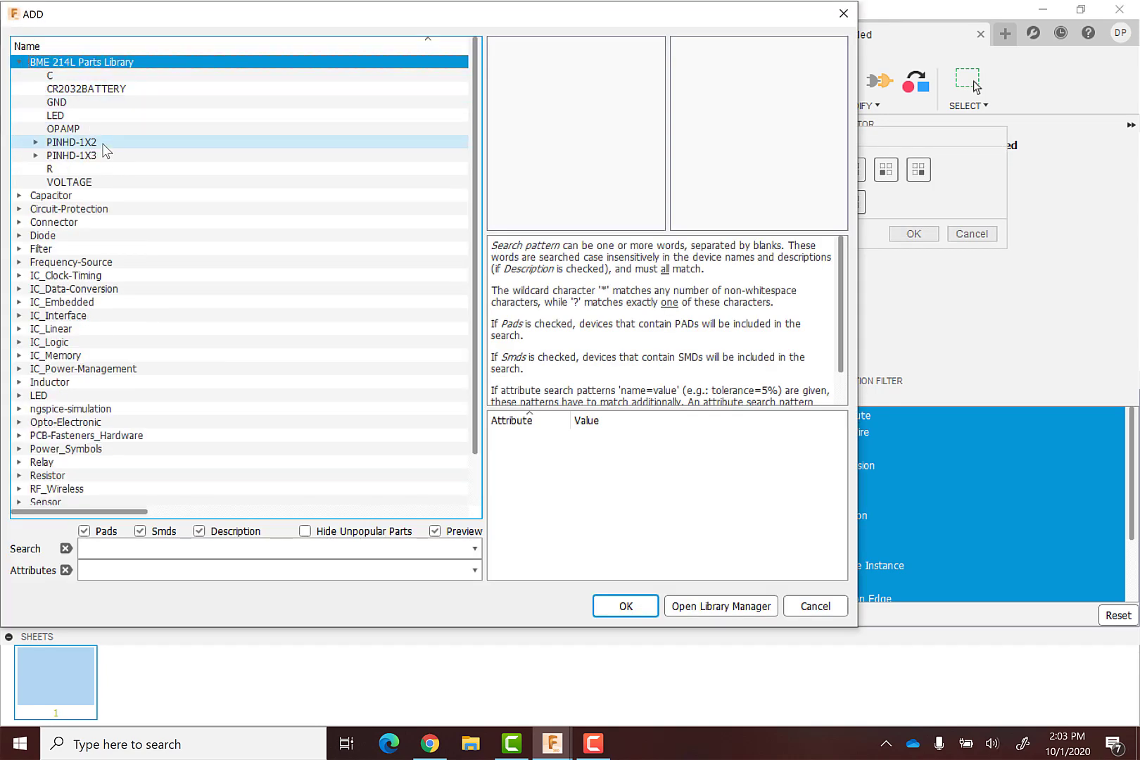
{"action": "left_click", "coordinate": [72, 131]}
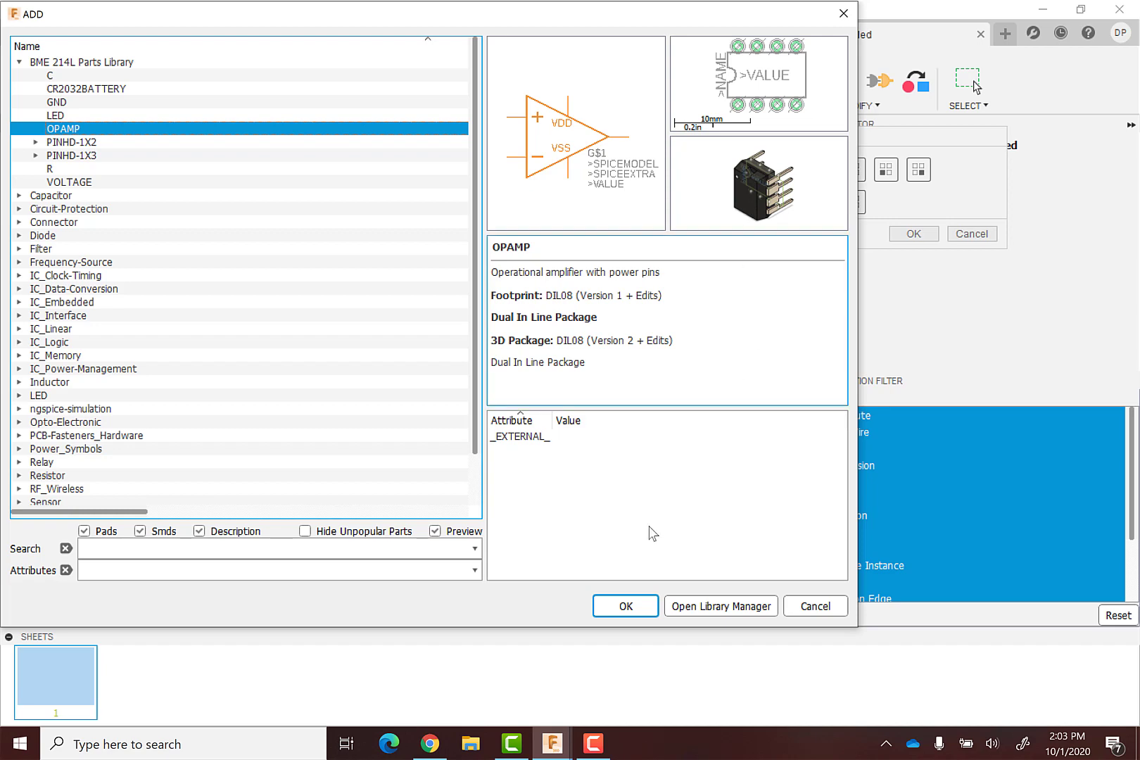
{"action": "left_click", "coordinate": [626, 605]}
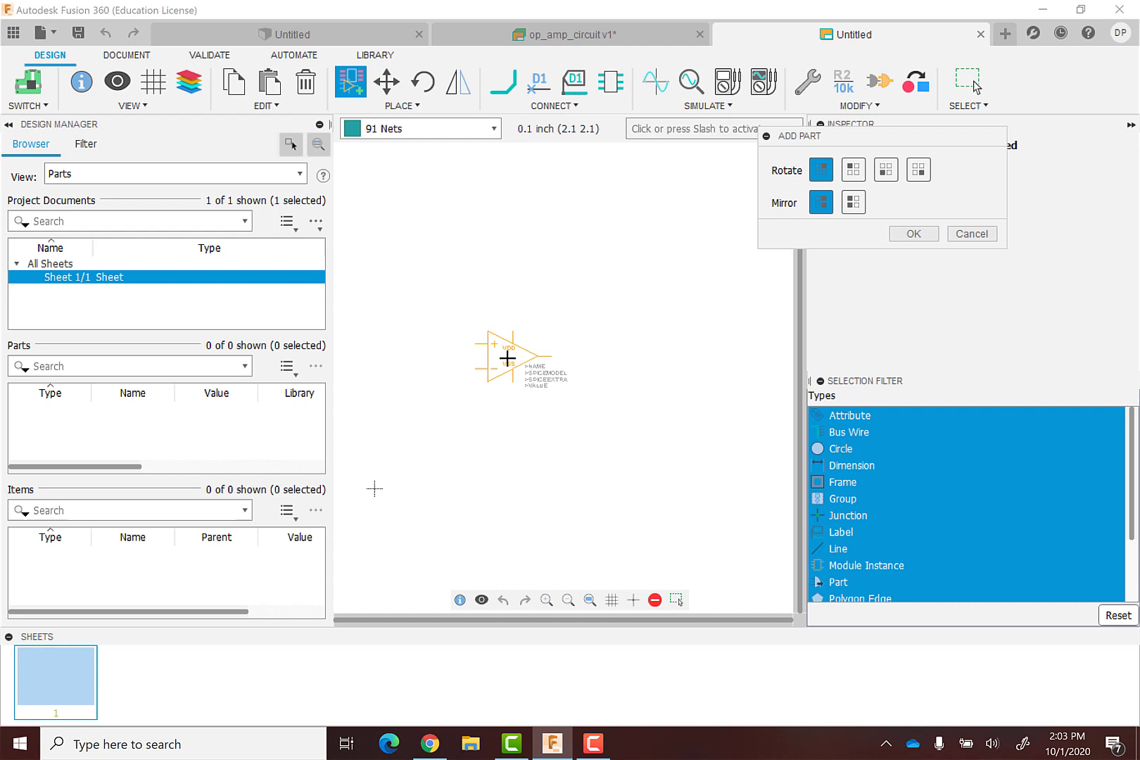
Mirror and rotate the op-amp so its minus input is on top, then place it as X1.
{"action": "right_click", "coordinate": [517, 356]}
{"action": "right_click", "coordinate": [517, 355]}
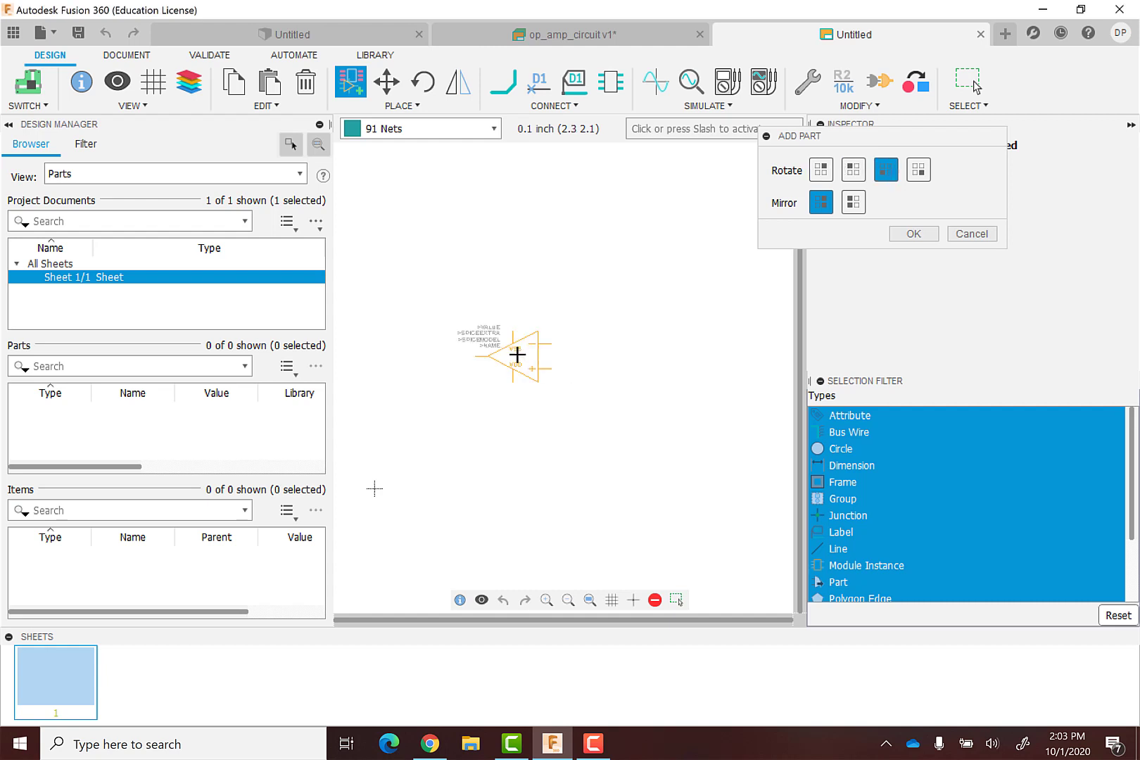
{"action": "right_click", "coordinate": [518, 356]}
{"action": "right_click", "coordinate": [517, 355]}
{"action": "right_click", "coordinate": [517, 355]}
{"action": "right_click", "coordinate": [517, 356]}
{"action": "right_click", "coordinate": [517, 355]}
{"action": "right_click", "coordinate": [517, 355]}
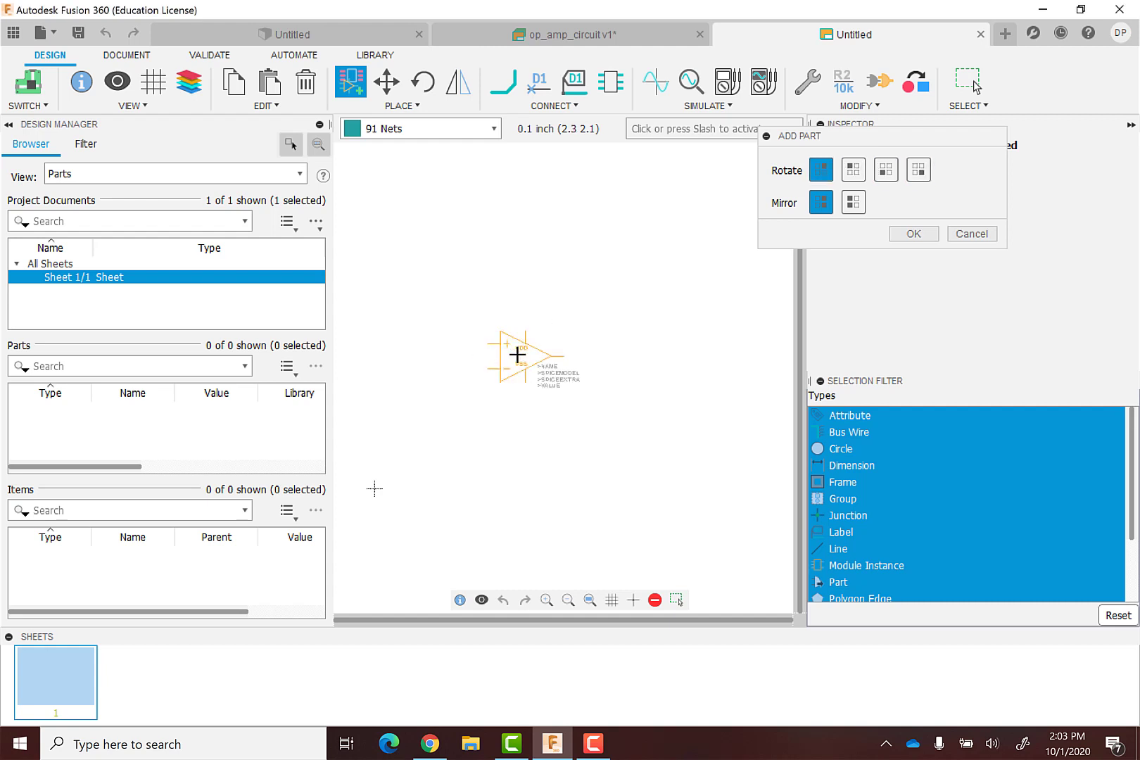
{"action": "left_click", "coordinate": [853, 202]}
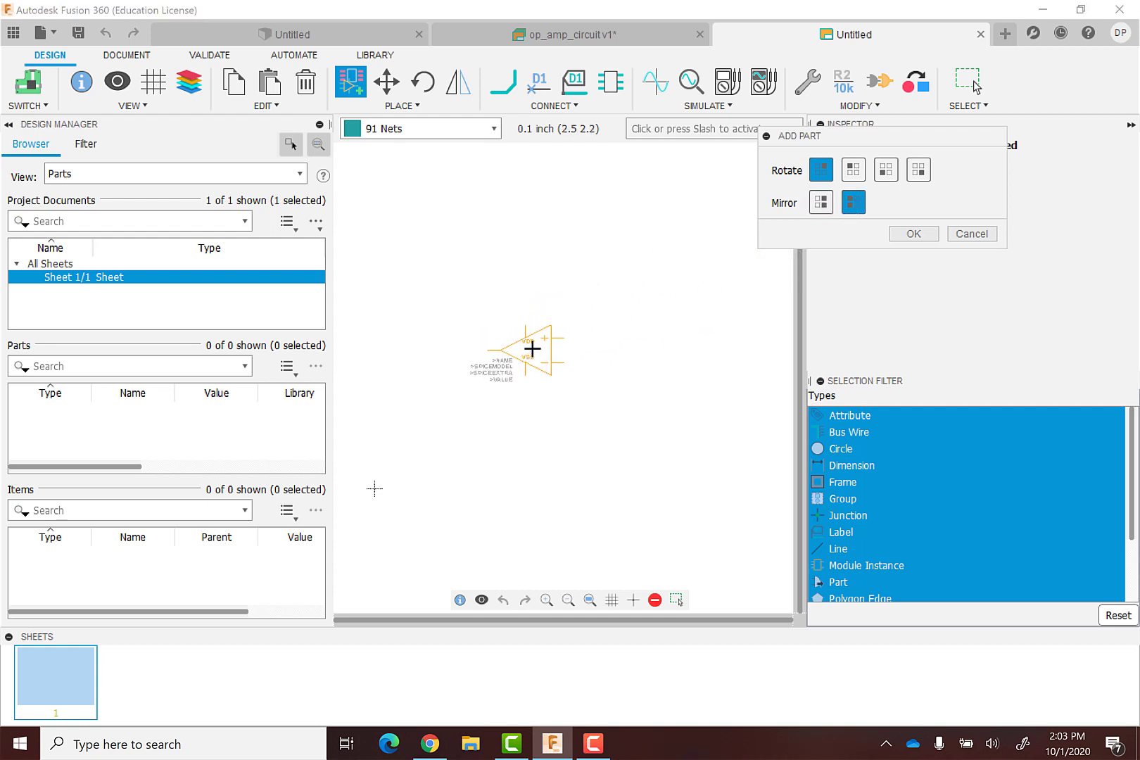
{"action": "right_click", "coordinate": [532, 347]}
{"action": "right_click", "coordinate": [533, 349]}
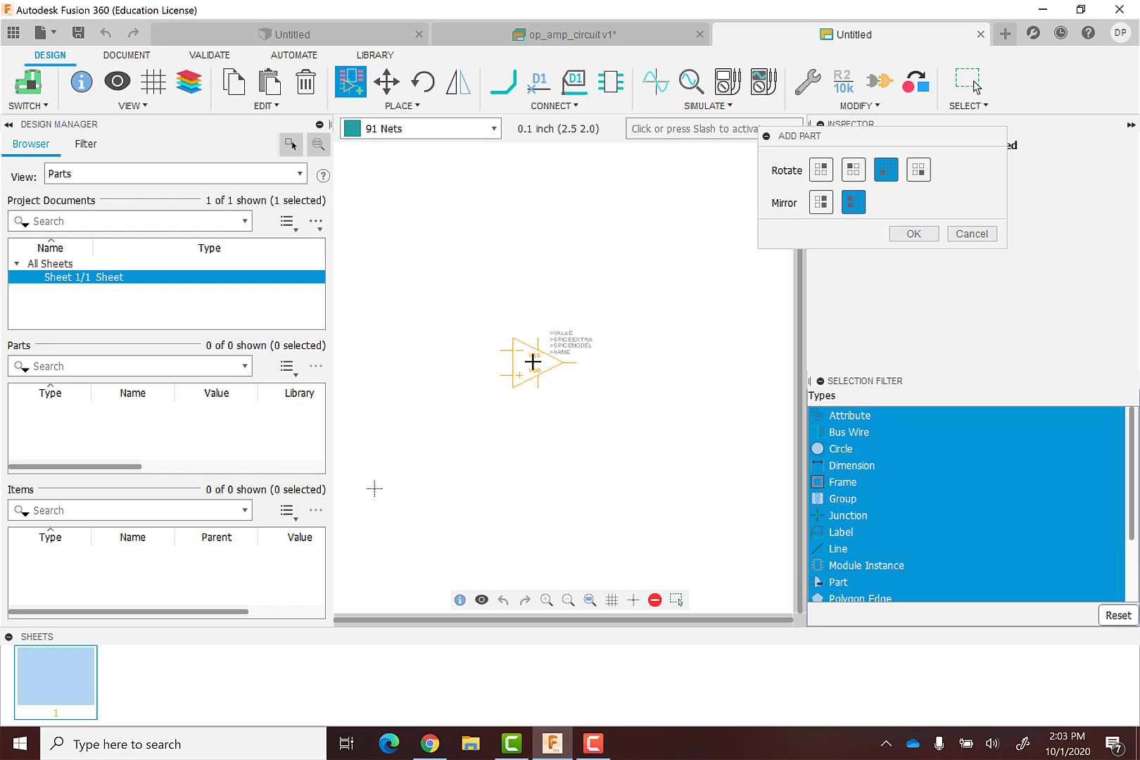
{"action": "left_click", "coordinate": [532, 361]}
{"action": "left_click", "coordinate": [913, 234]}
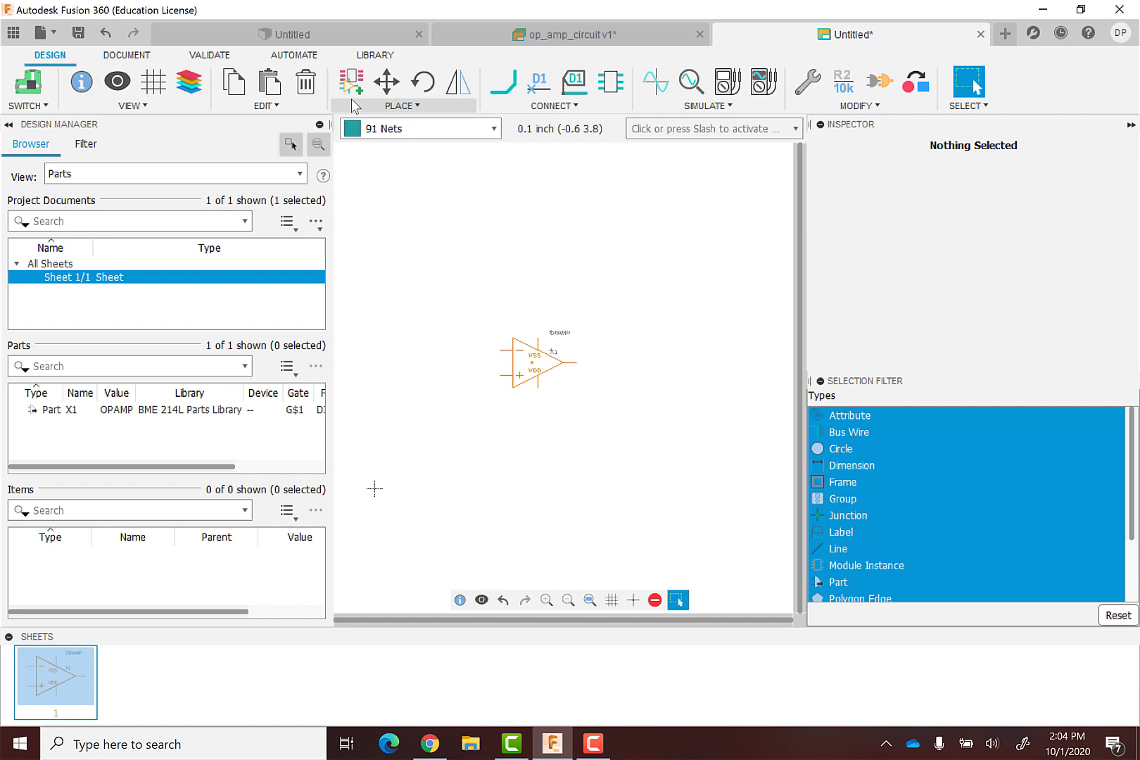
Place resistor R1 left of the op-amp and resistor R2 above it.
{"action": "left_click", "coordinate": [366, 84]}
{"action": "left_click", "coordinate": [70, 169]}
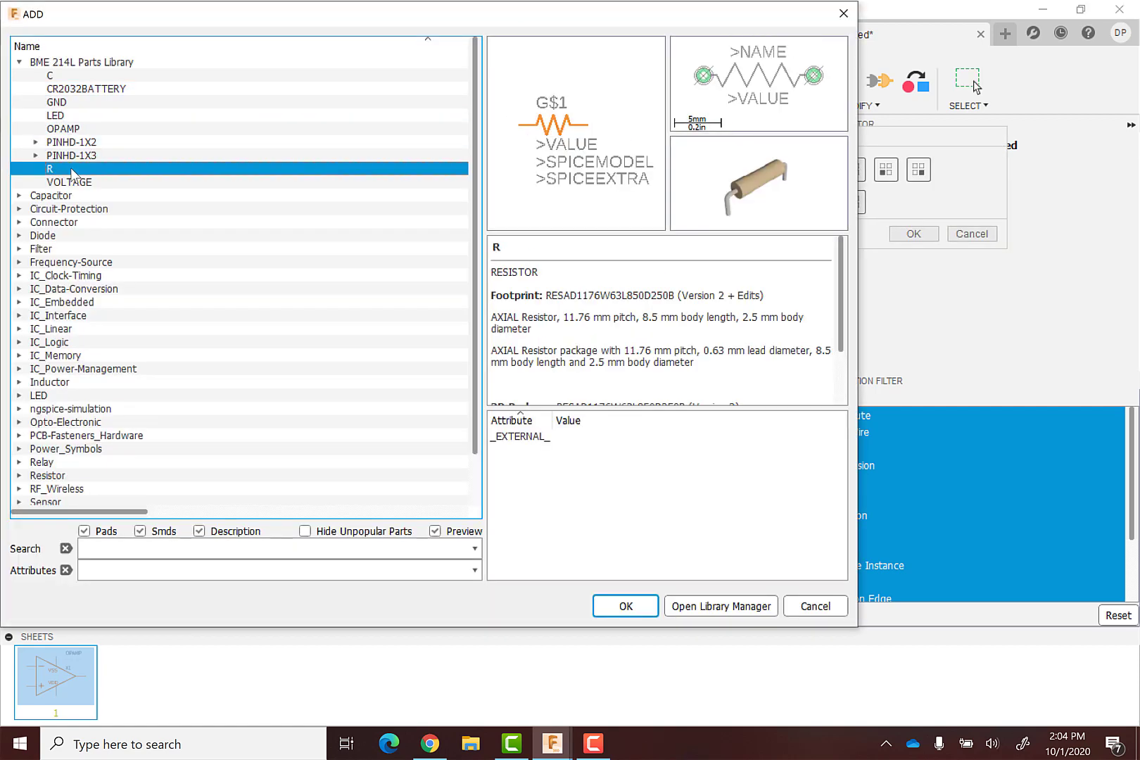
{"action": "left_click", "coordinate": [625, 606]}
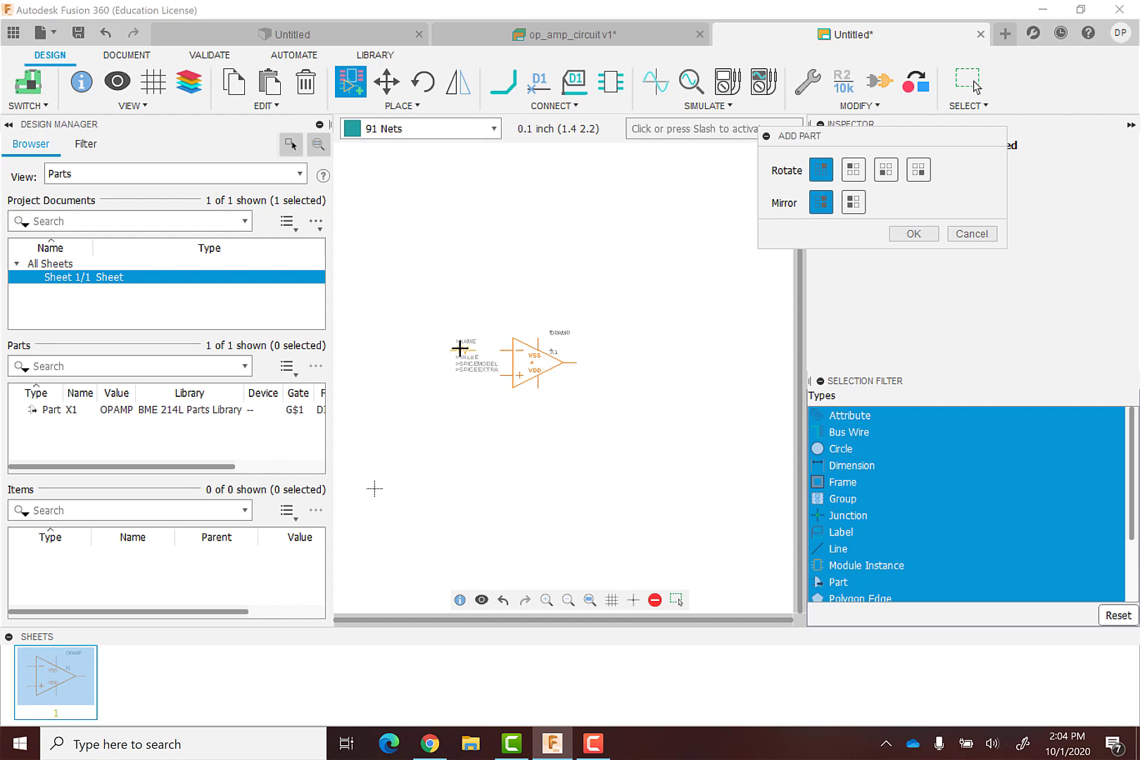
{"action": "left_click", "coordinate": [479, 337]}
{"action": "left_click", "coordinate": [537, 293]}
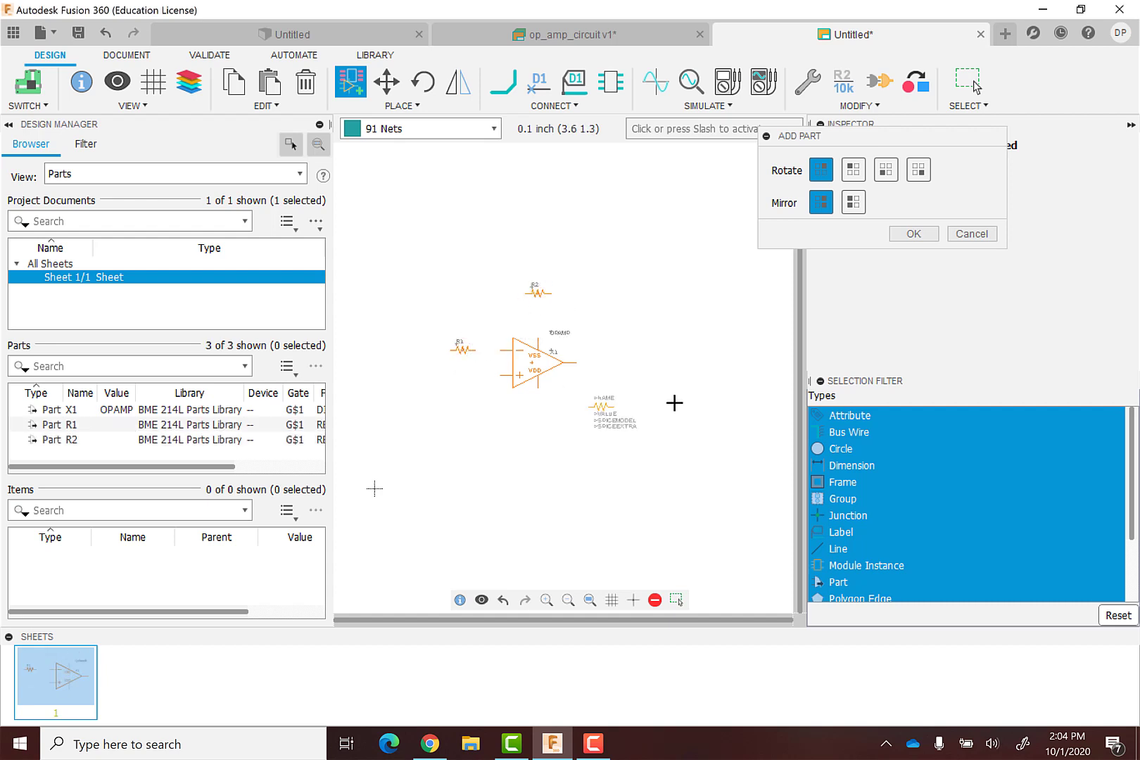
{"action": "left_click", "coordinate": [914, 235]}
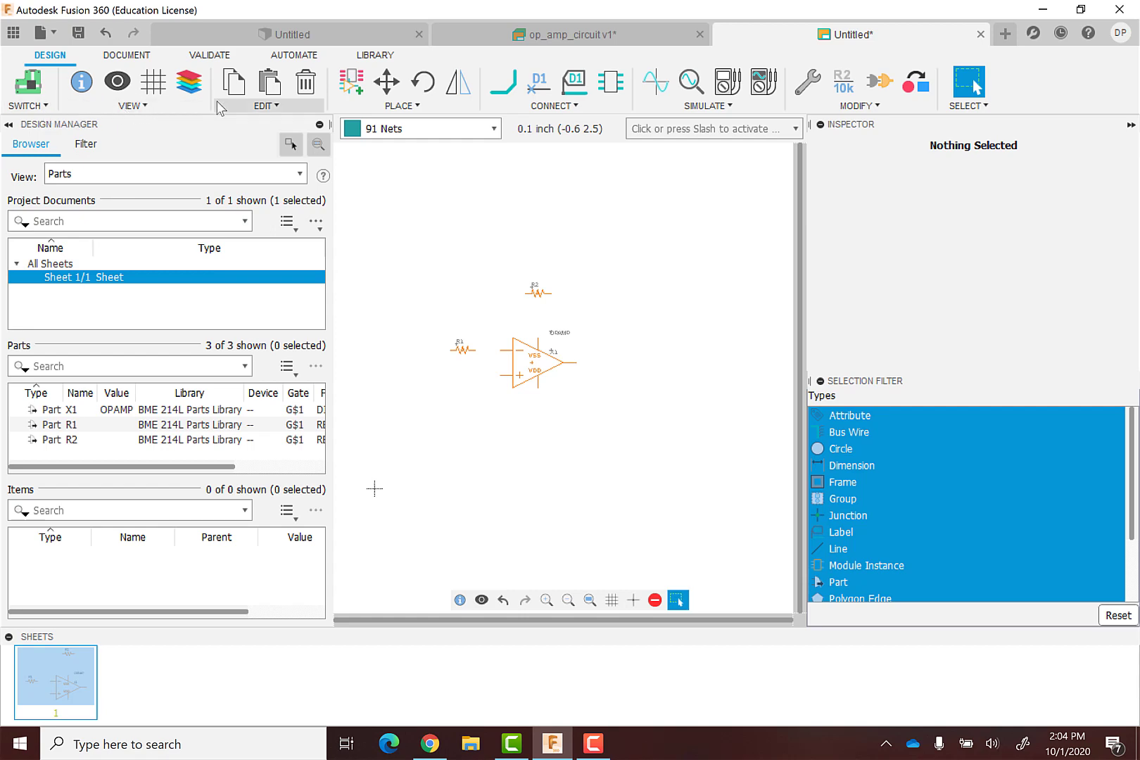
Add a GND ground symbol below the op-amp.
{"action": "left_click", "coordinate": [353, 93]}
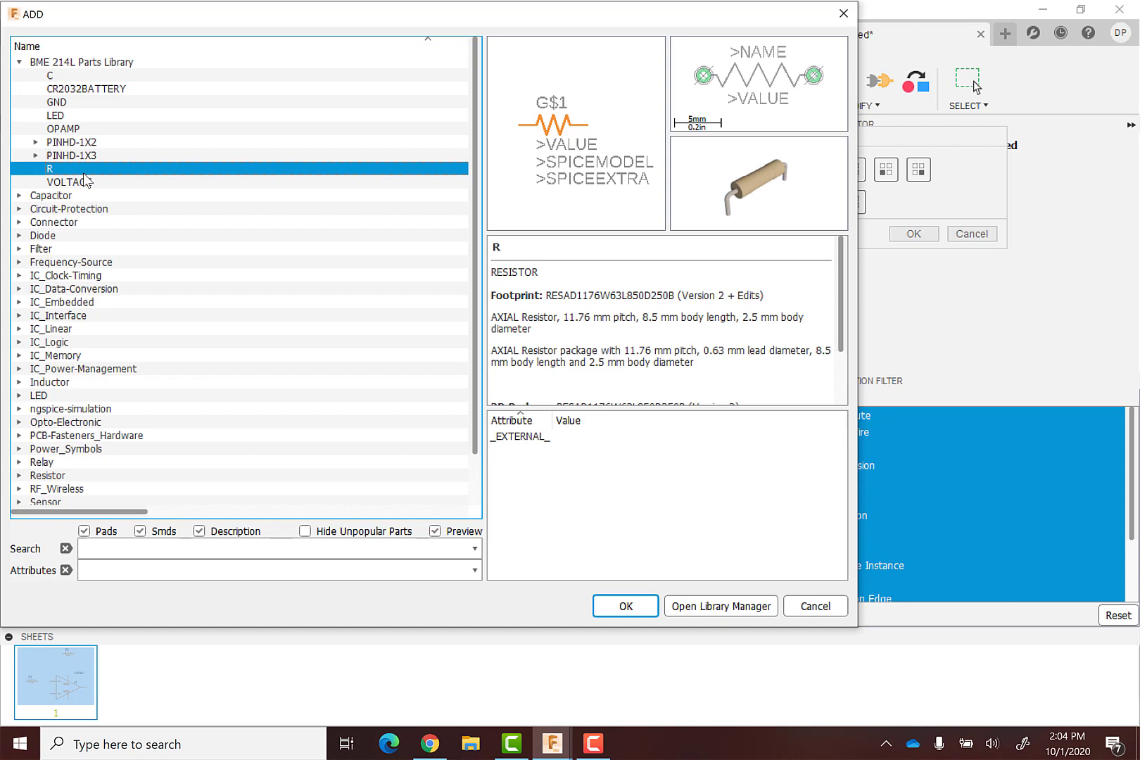
{"action": "left_click", "coordinate": [71, 102]}
{"action": "left_click", "coordinate": [617, 612]}
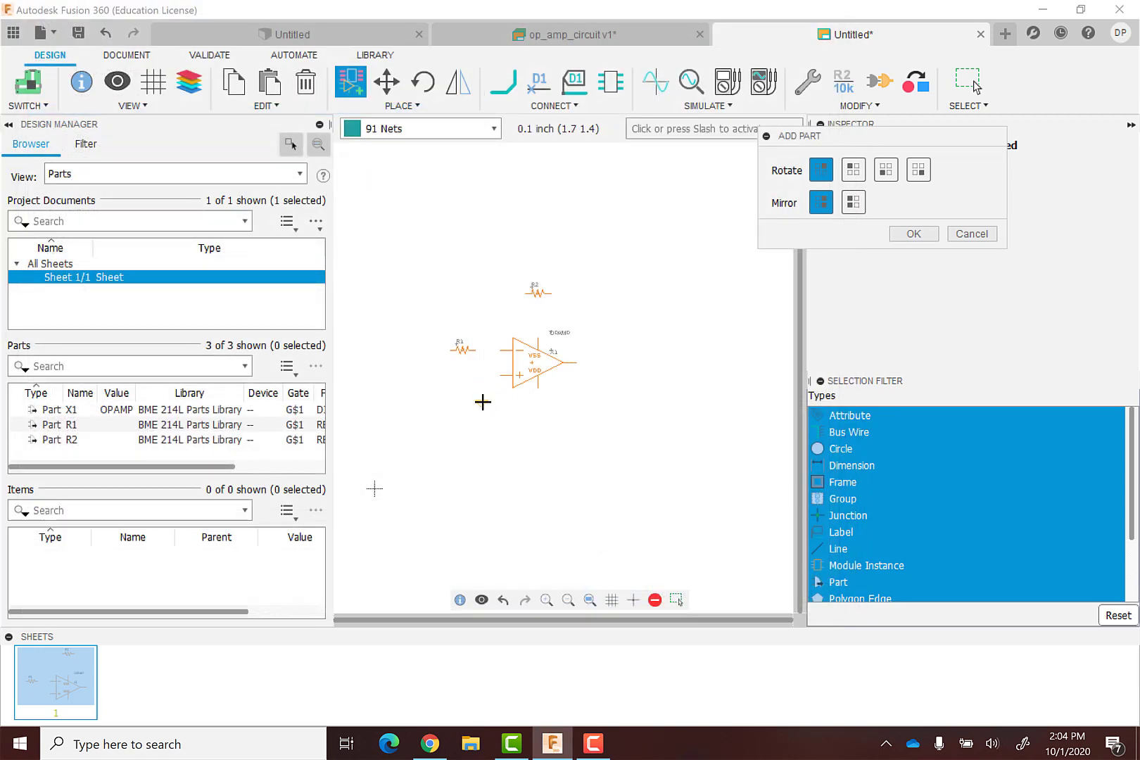
{"action": "left_click", "coordinate": [483, 401]}
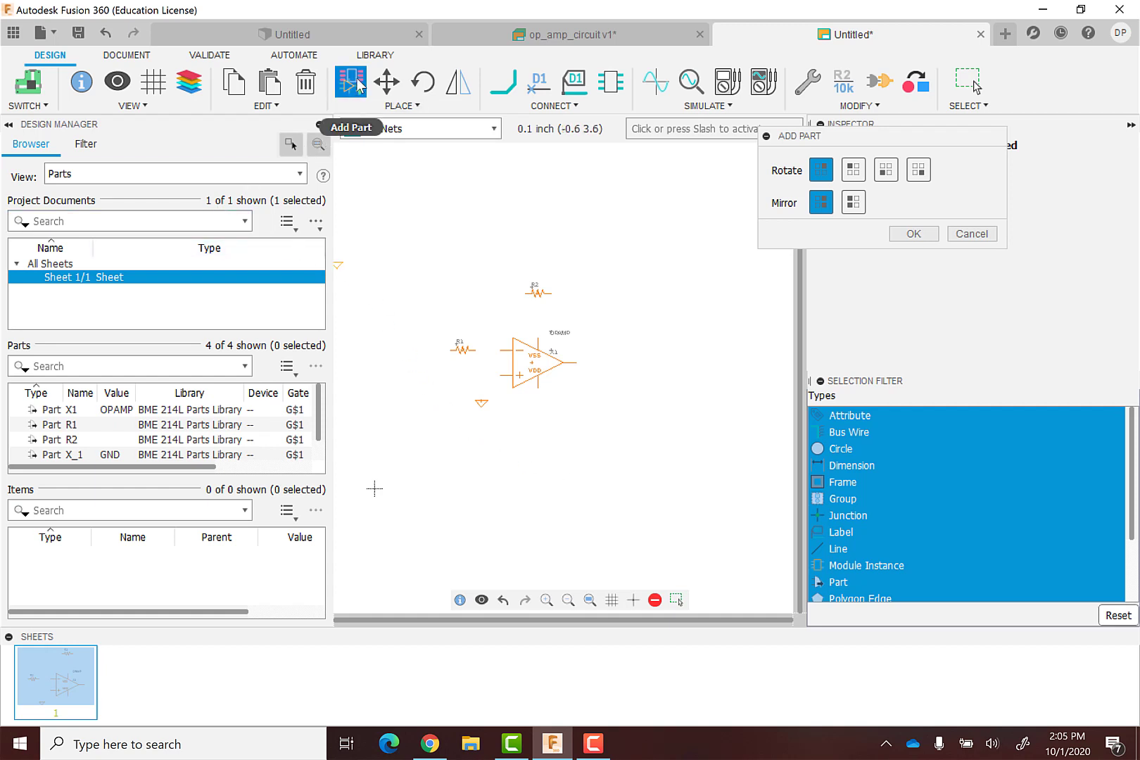
Place three VOLTAGE sources: one left of R1, two right of the op-amp.
{"action": "left_click", "coordinate": [913, 234]}
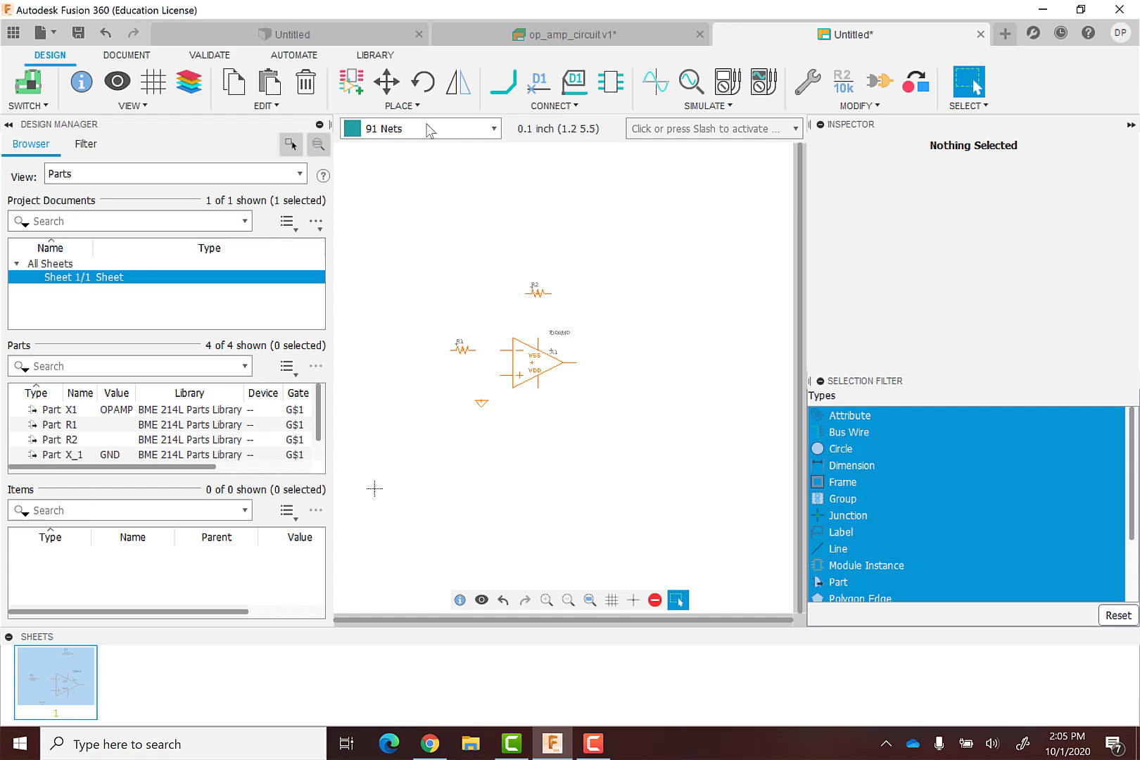
{"action": "left_click", "coordinate": [354, 83]}
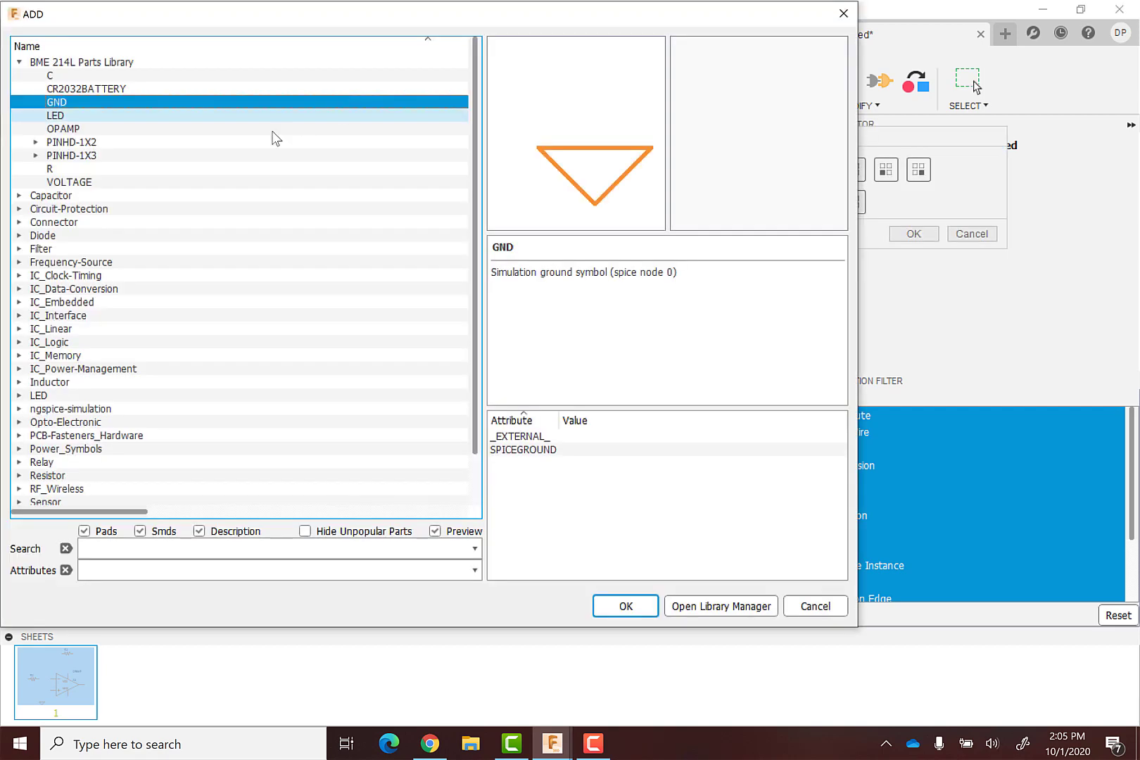
{"action": "left_click", "coordinate": [100, 183]}
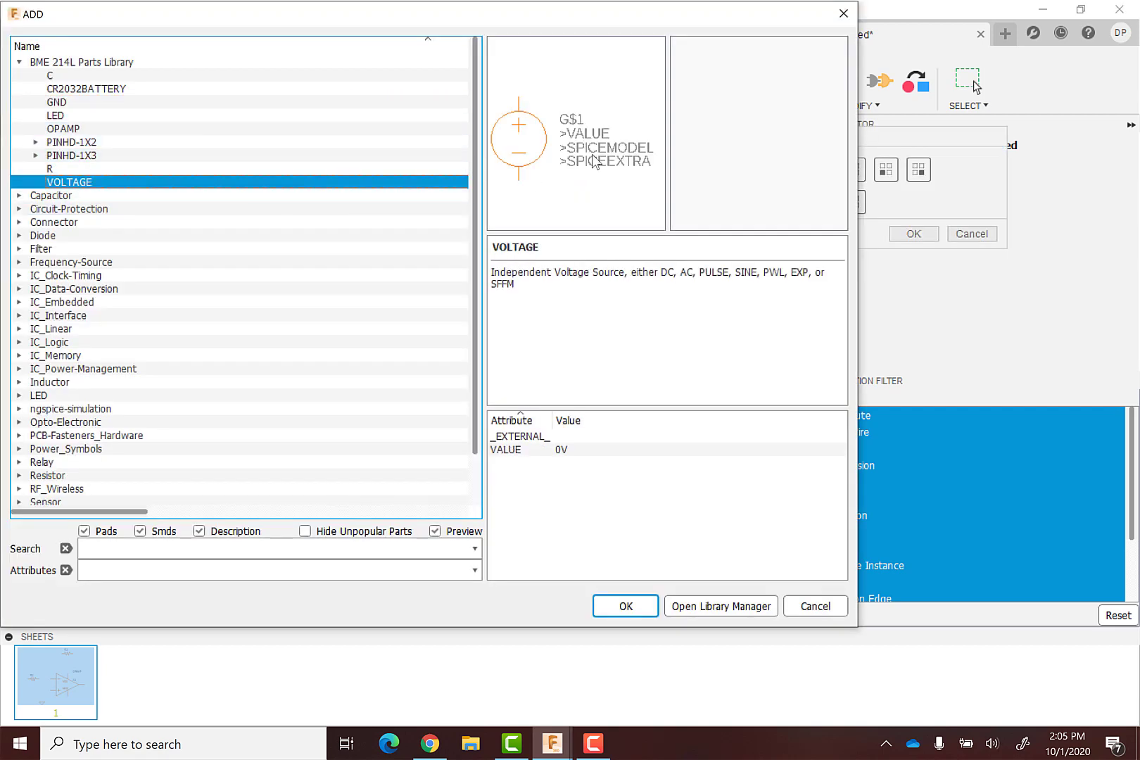
{"action": "left_click", "coordinate": [626, 606]}
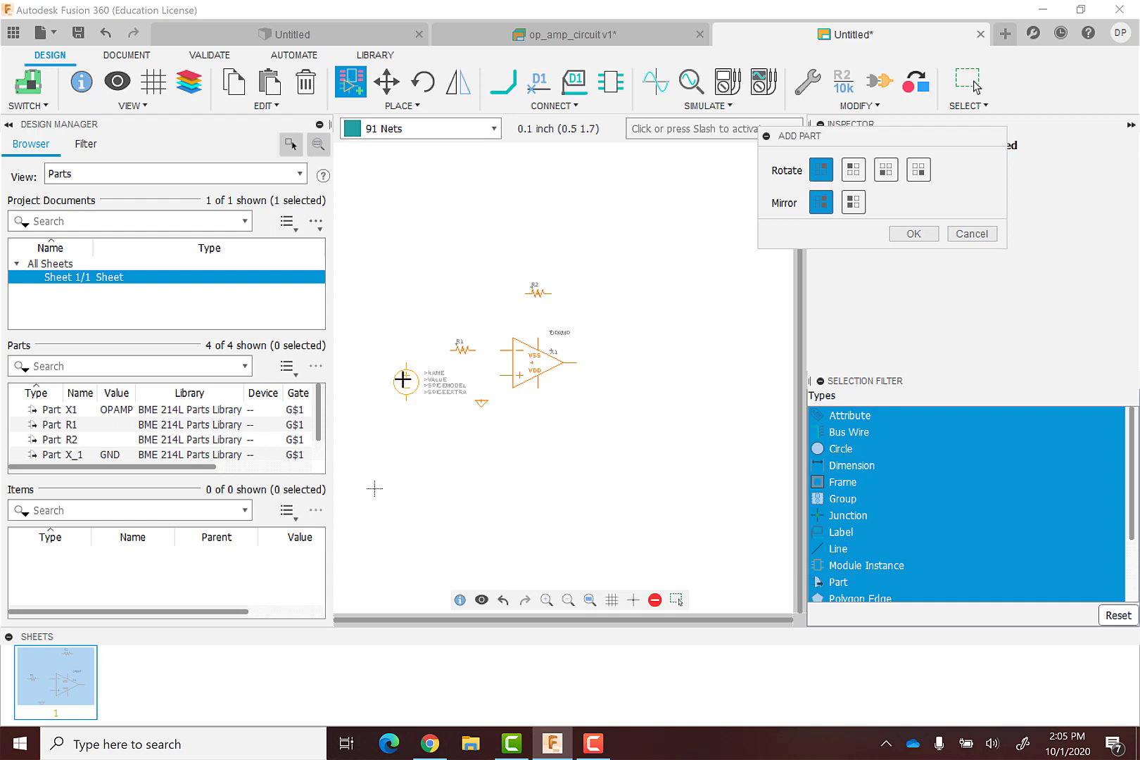
{"action": "left_click", "coordinate": [406, 374]}
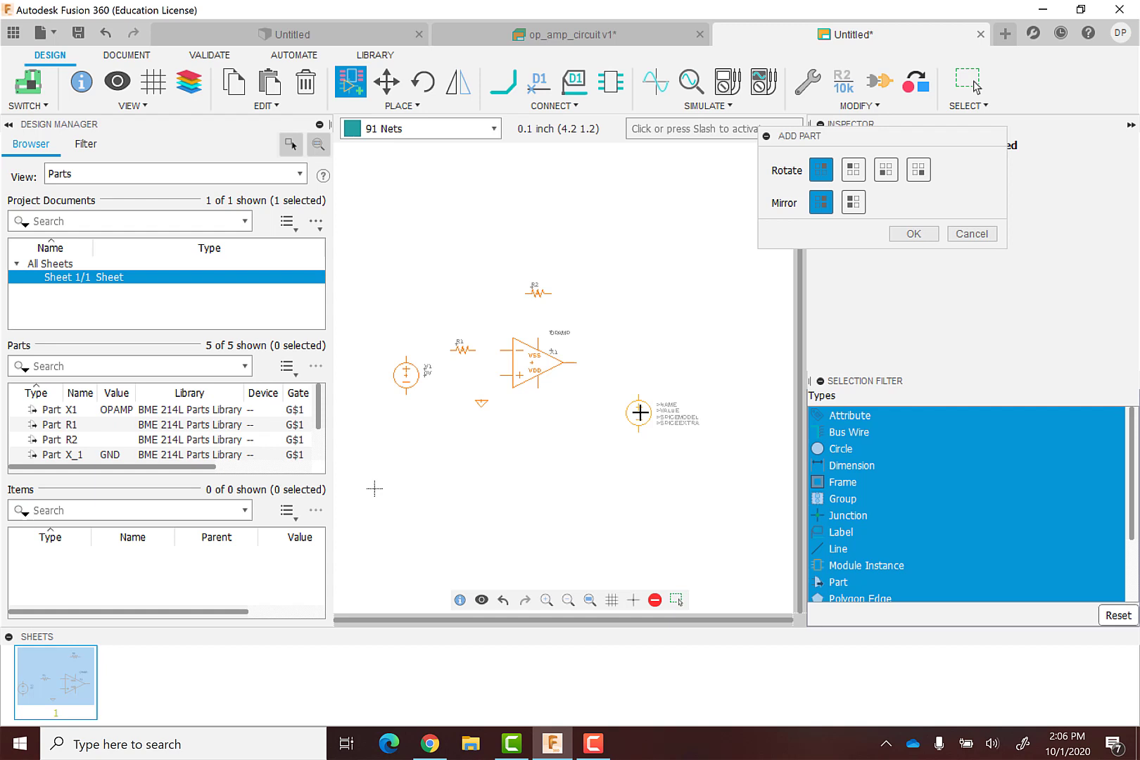
{"action": "left_click", "coordinate": [645, 412]}
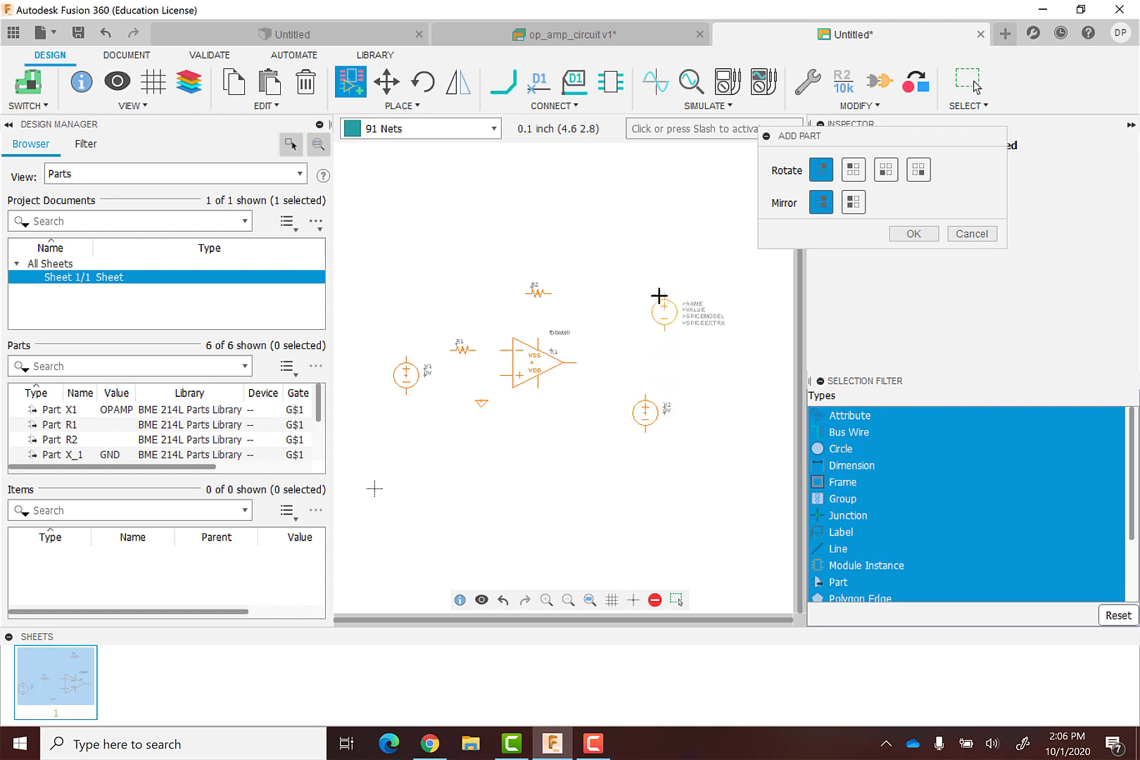
{"action": "left_click", "coordinate": [645, 286]}
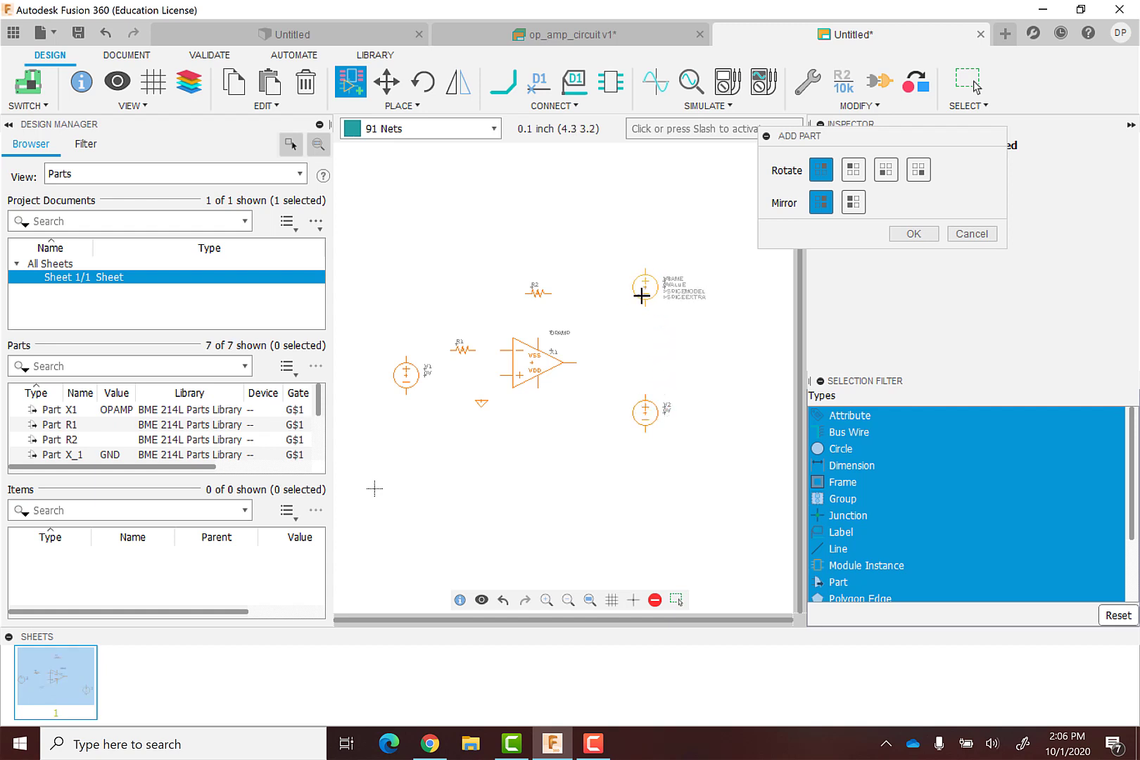
{"action": "left_click", "coordinate": [914, 233]}
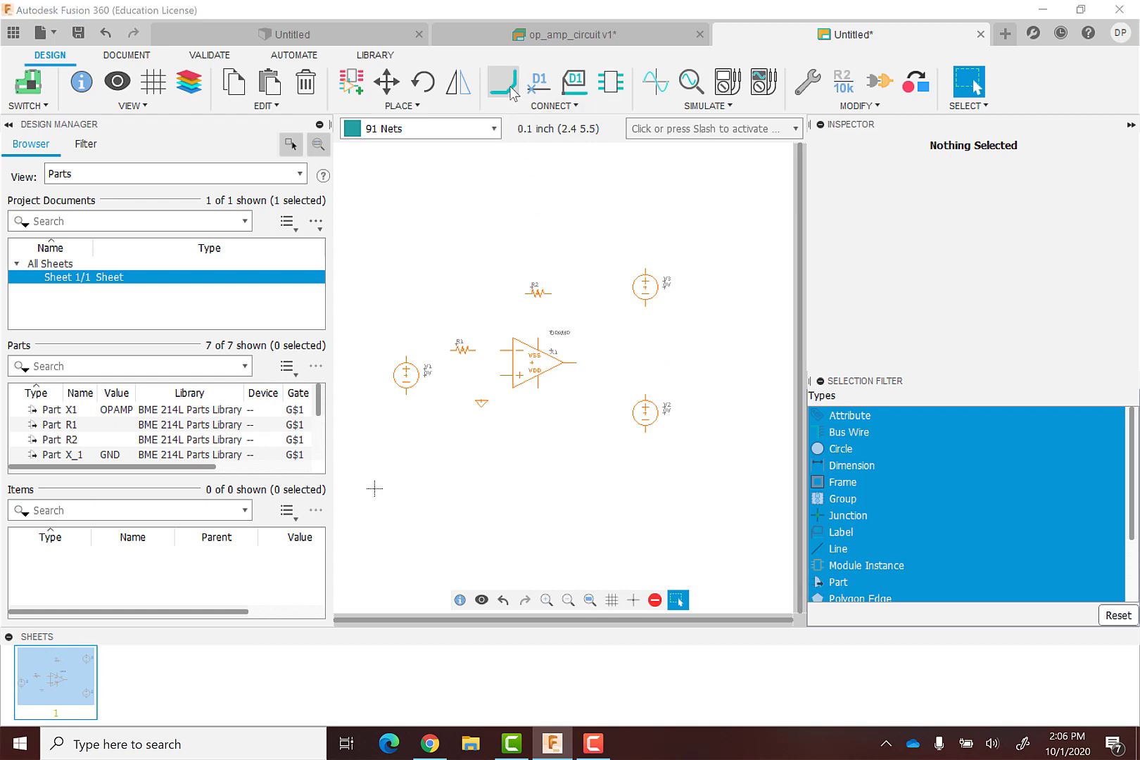
Wire the input source to R1, R1 to the op-amp minus input, and the output back through R2.
{"action": "key", "text": "n"}
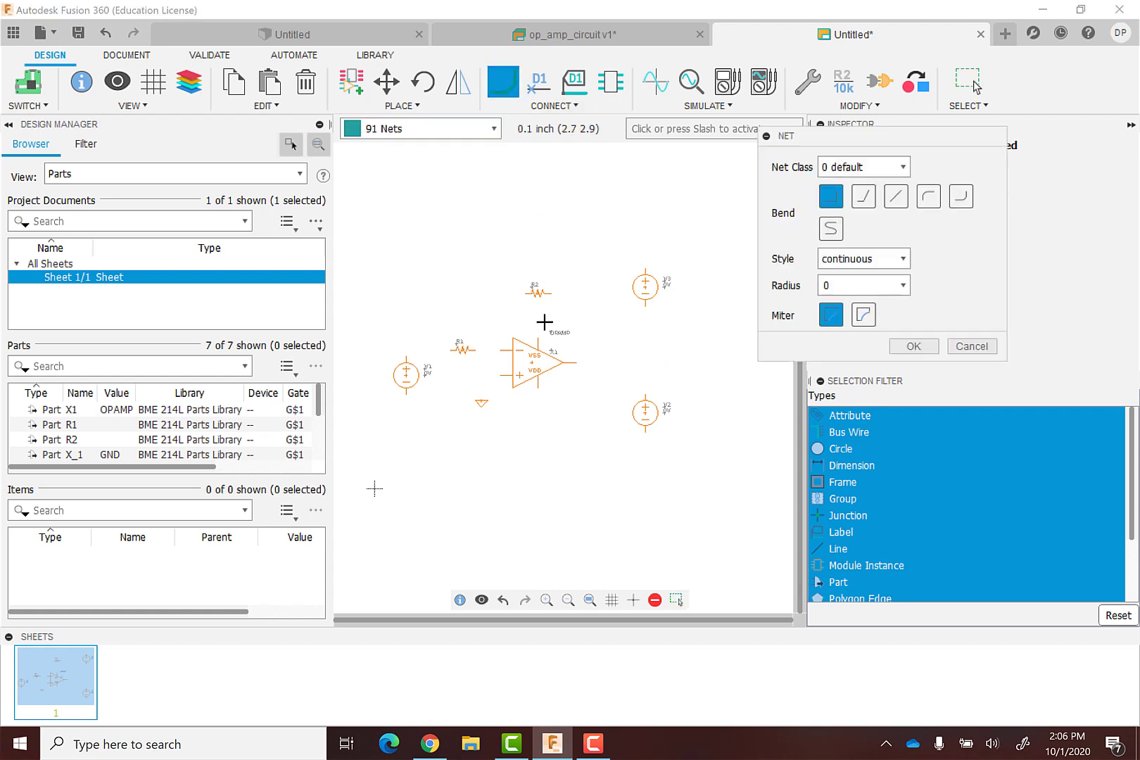
{"action": "left_click", "coordinate": [406, 350]}
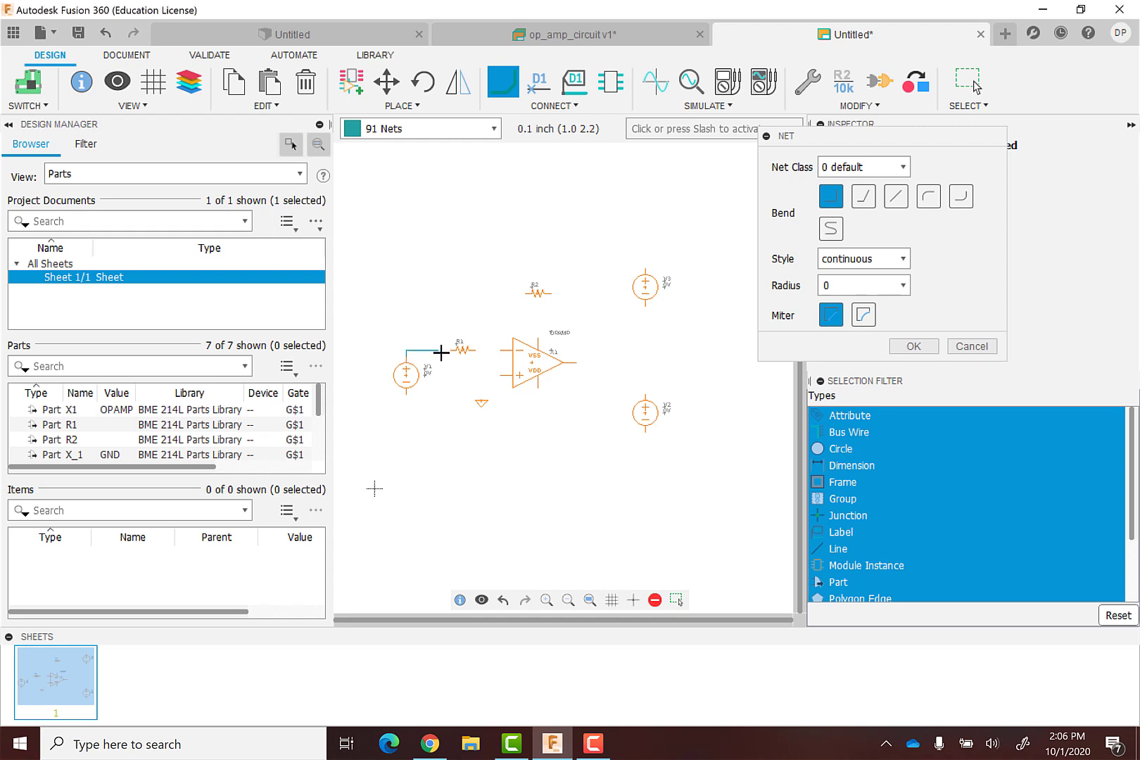
{"action": "left_click", "coordinate": [454, 350]}
{"action": "left_click", "coordinate": [470, 349]}
{"action": "left_click", "coordinate": [502, 351]}
{"action": "left_click", "coordinate": [575, 362]}
{"action": "left_click", "coordinate": [547, 293]}
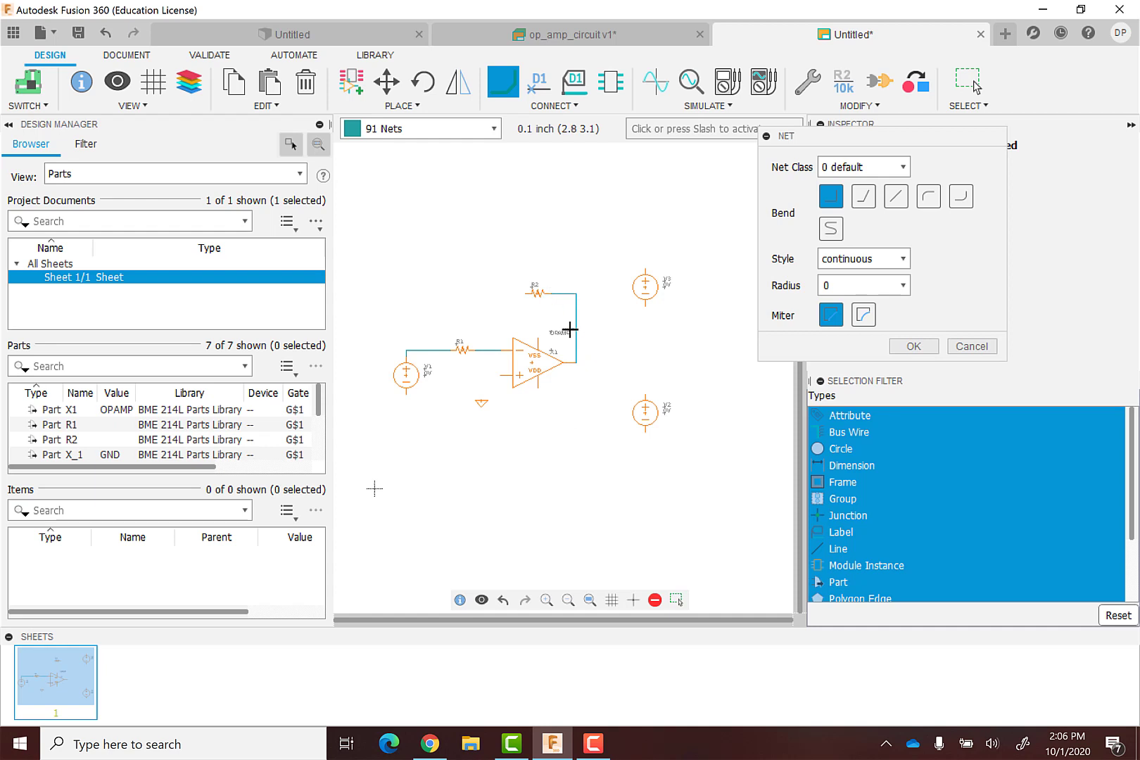
{"action": "left_click", "coordinate": [525, 294]}
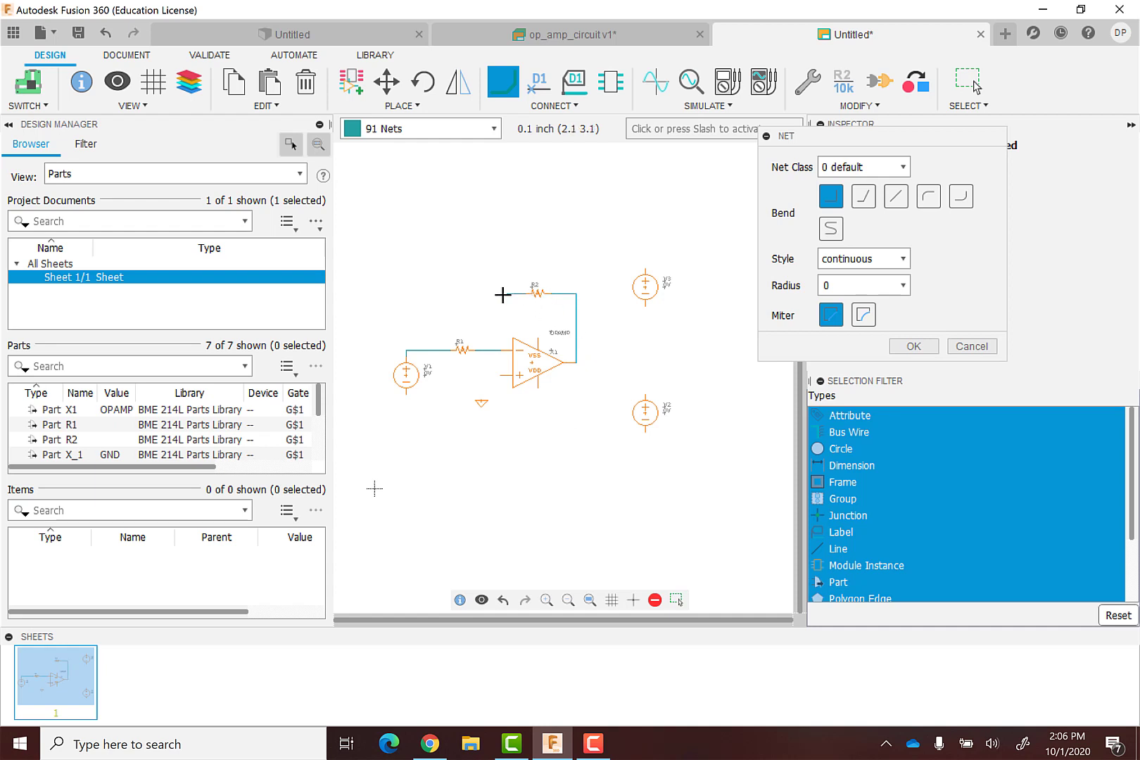
{"action": "left_click", "coordinate": [493, 349]}
Ground the + input and V1's lower terminal, and connect V2 and V3 to the supply pins.
{"action": "left_click", "coordinate": [501, 377]}
{"action": "left_click", "coordinate": [480, 398]}
{"action": "left_click", "coordinate": [406, 393]}
{"action": "left_click", "coordinate": [481, 396]}
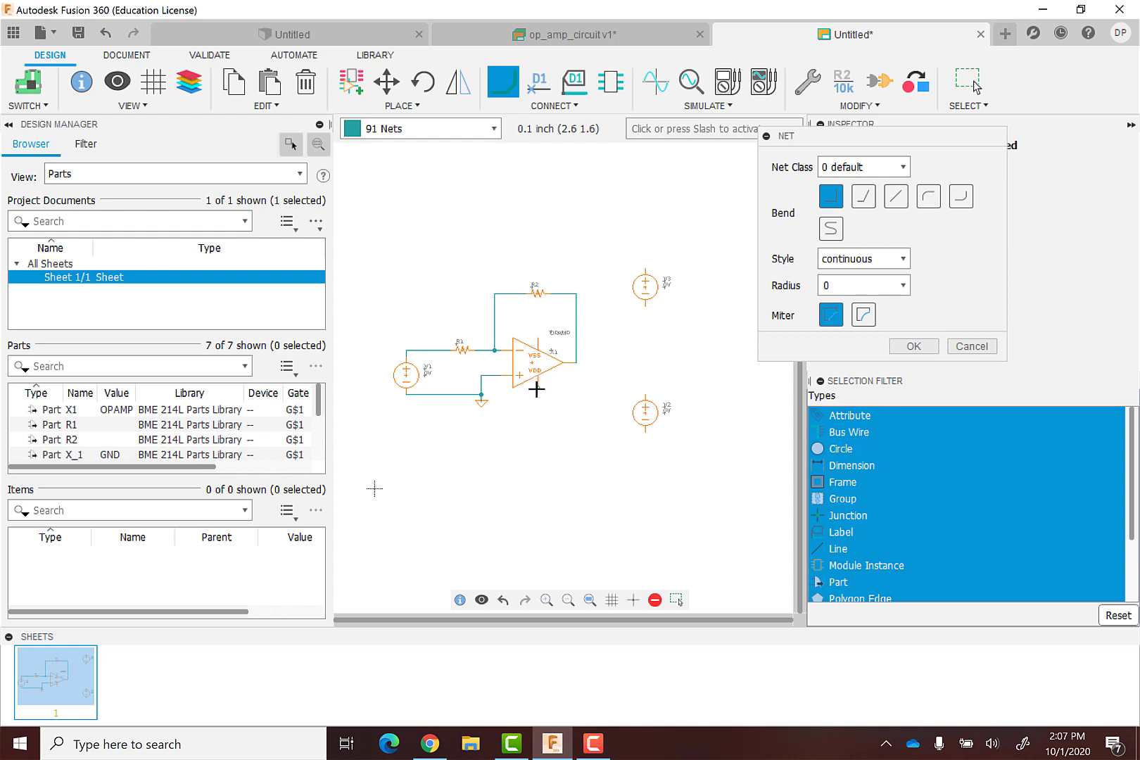
{"action": "left_click", "coordinate": [645, 395]}
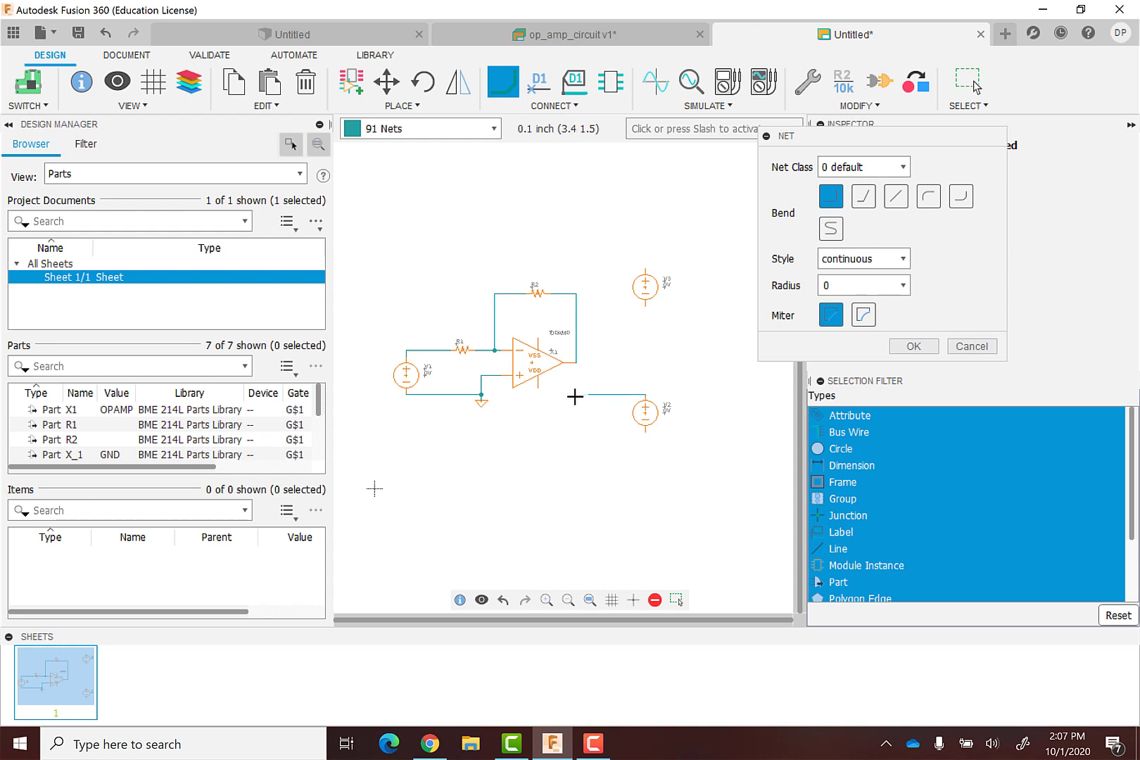
{"action": "left_click", "coordinate": [539, 389]}
{"action": "left_click", "coordinate": [537, 336]}
{"action": "left_click", "coordinate": [646, 307]}
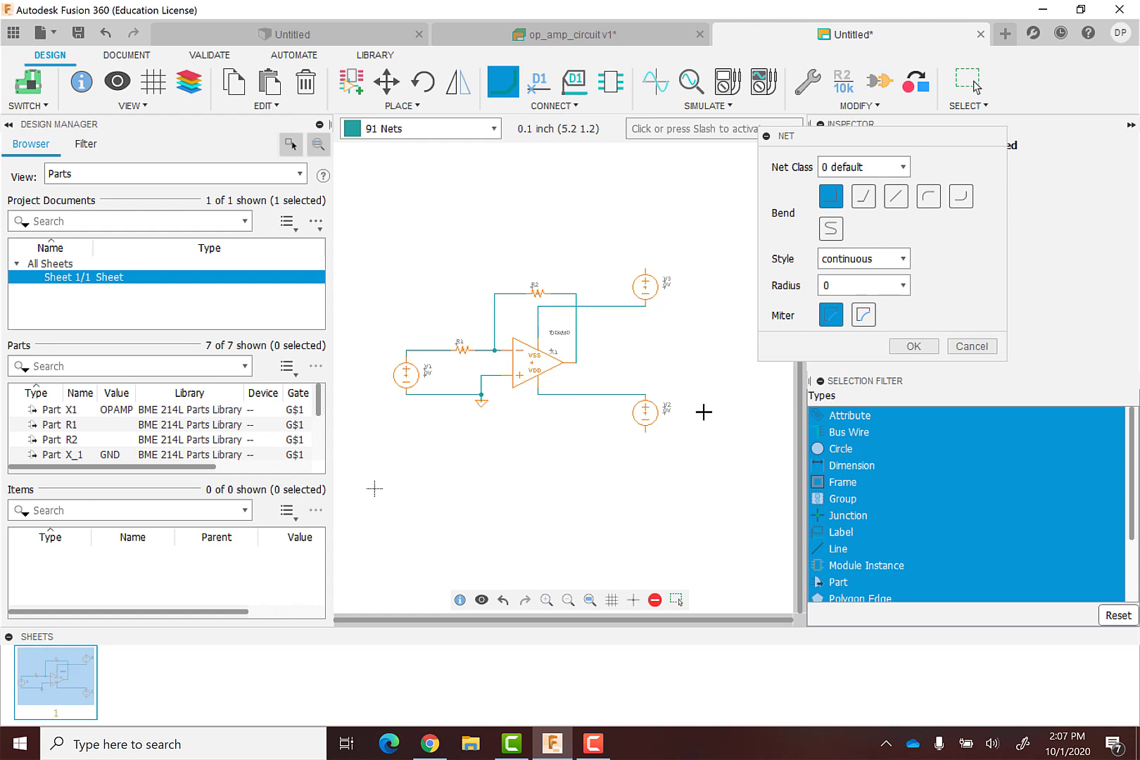
{"action": "left_click", "coordinate": [931, 349]}
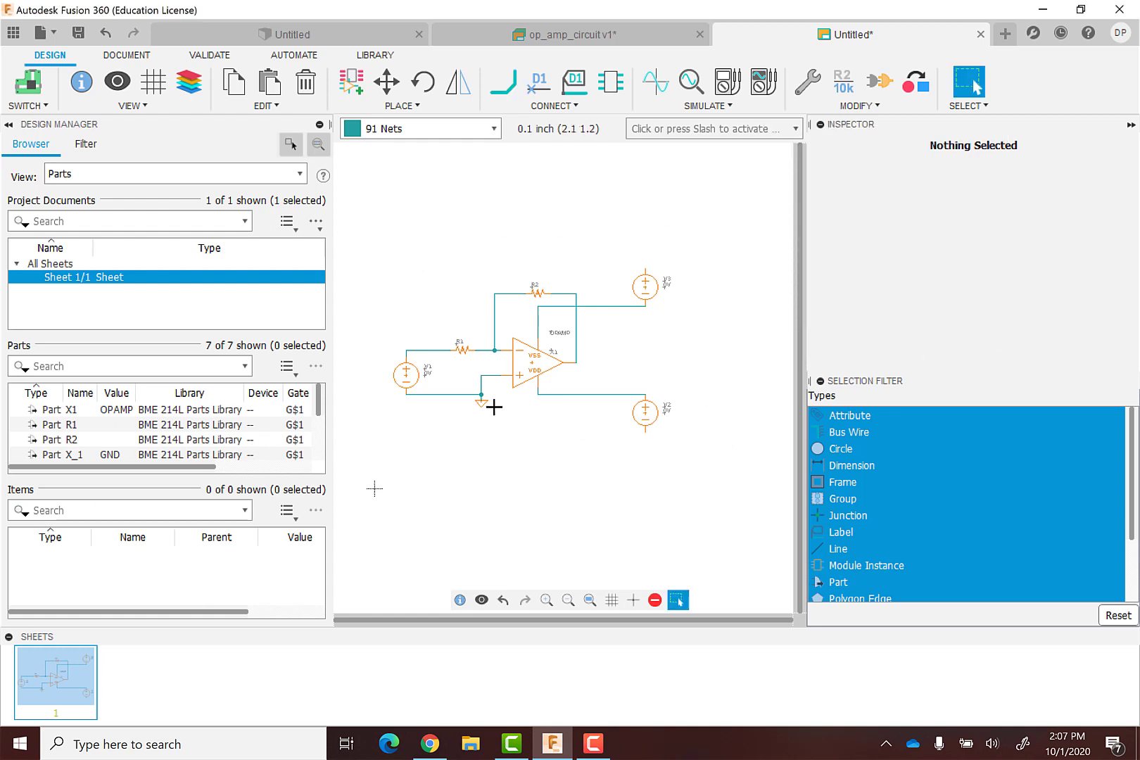
Place a second GND symbol to the right of the circuit.
{"action": "left_click", "coordinate": [352, 85]}
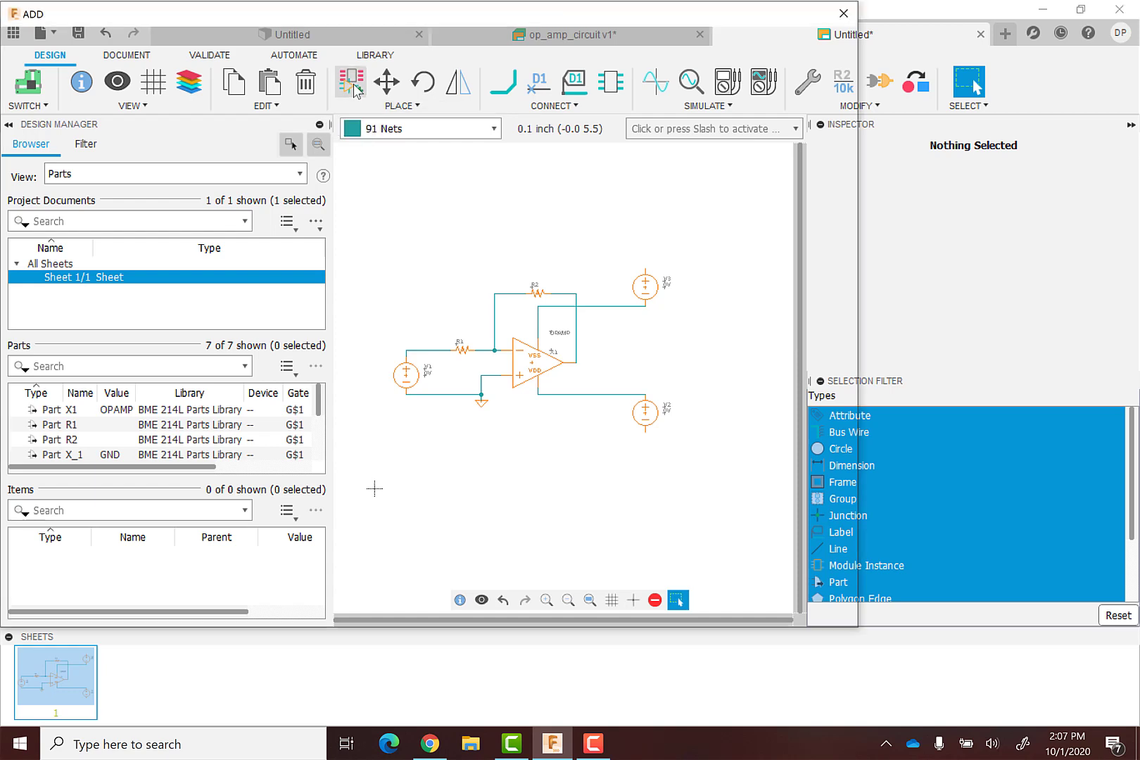
{"action": "left_click", "coordinate": [67, 102]}
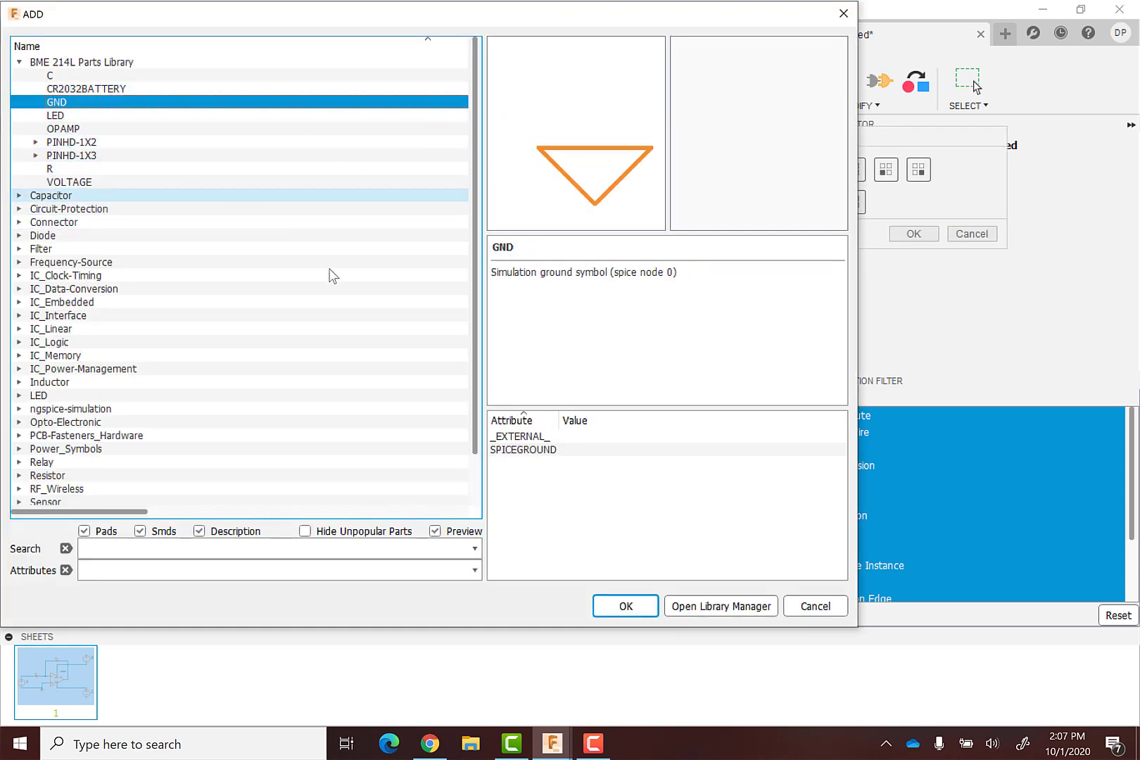
{"action": "left_click", "coordinate": [624, 607]}
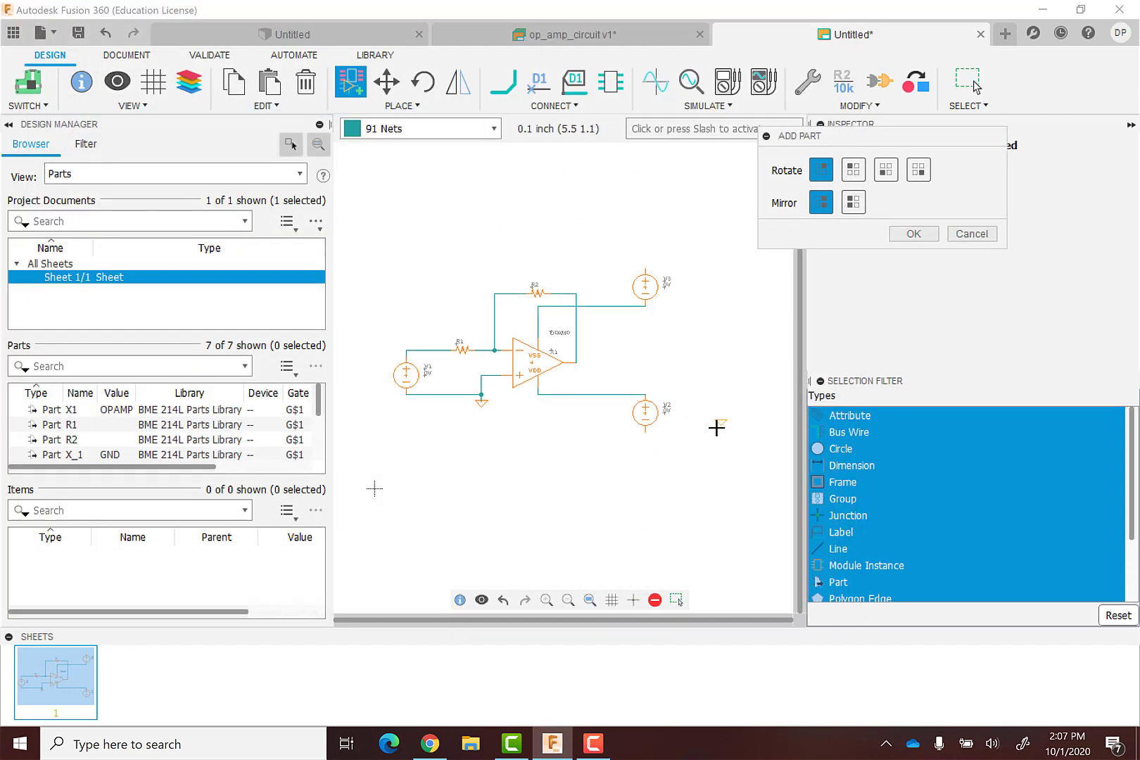
{"action": "left_click", "coordinate": [707, 456]}
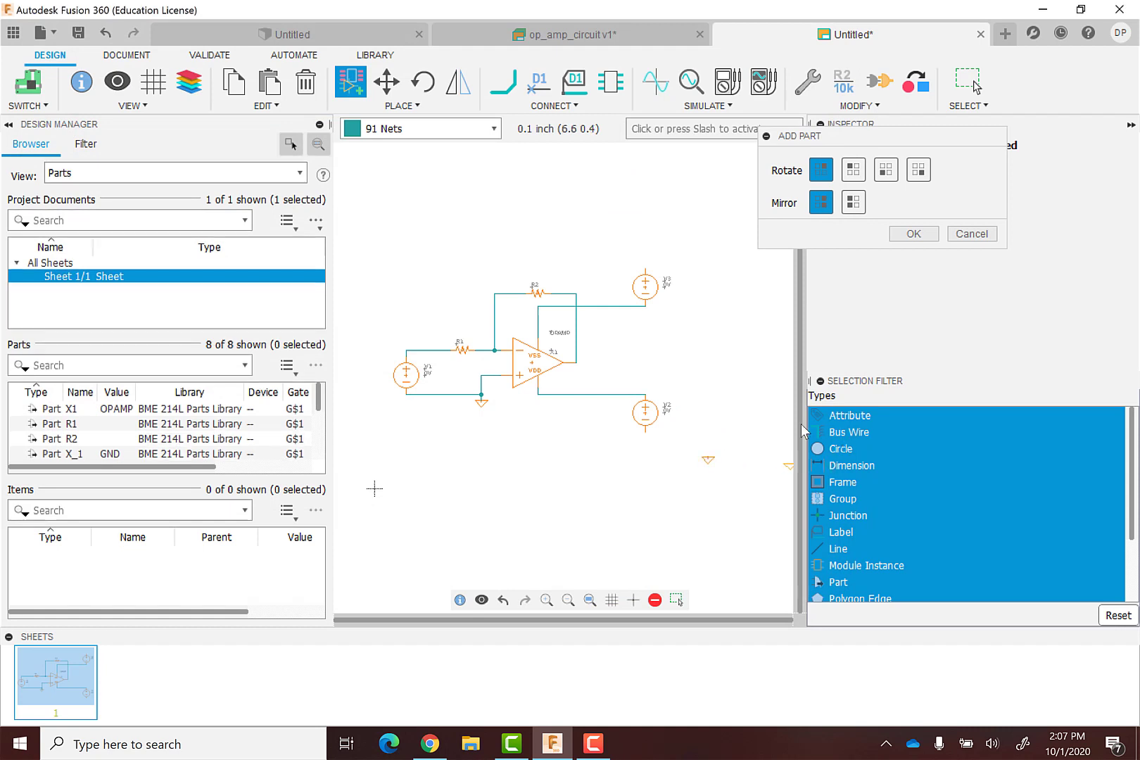
{"action": "left_click", "coordinate": [911, 235]}
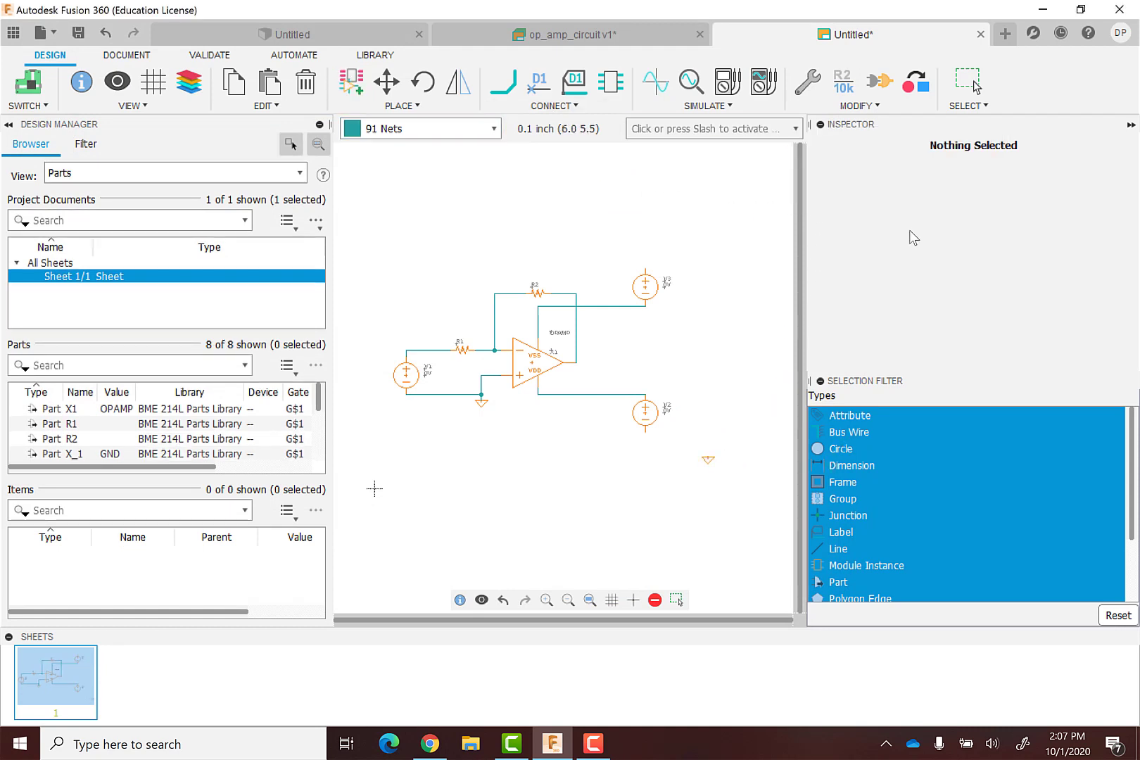
Wire V2's bottom terminal and V3's top terminal to the new ground.
{"action": "key", "text": "n"}
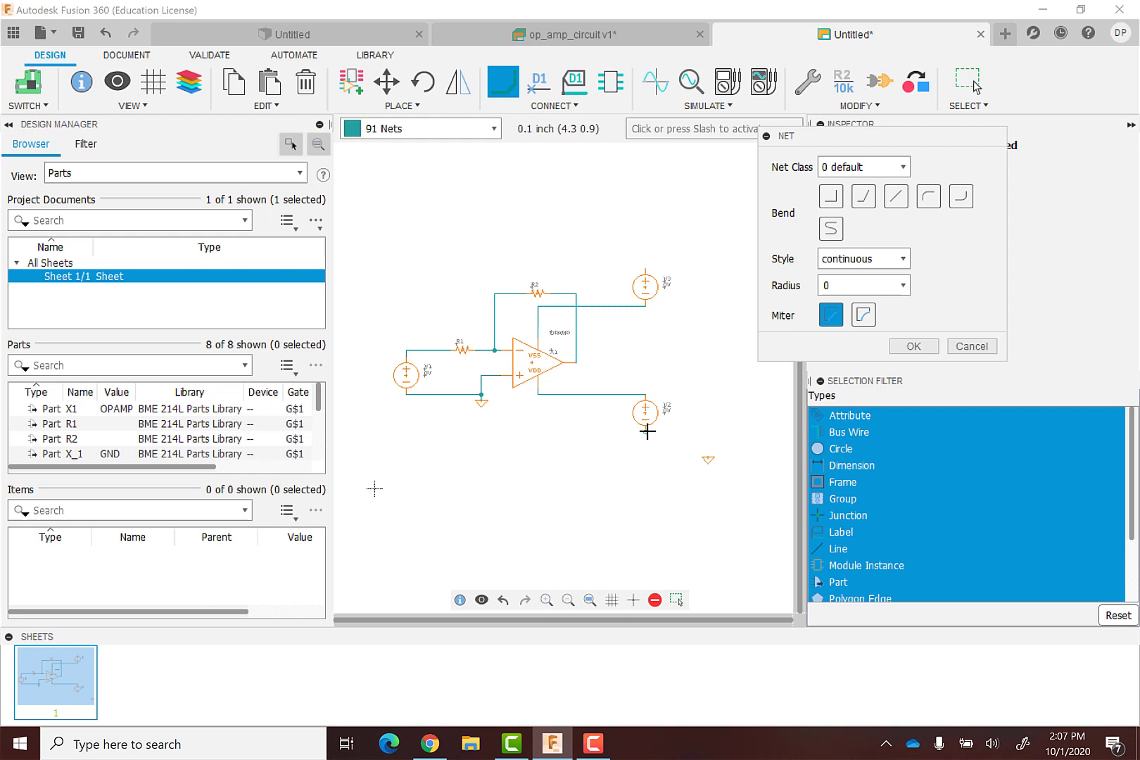
{"action": "left_click", "coordinate": [646, 427]}
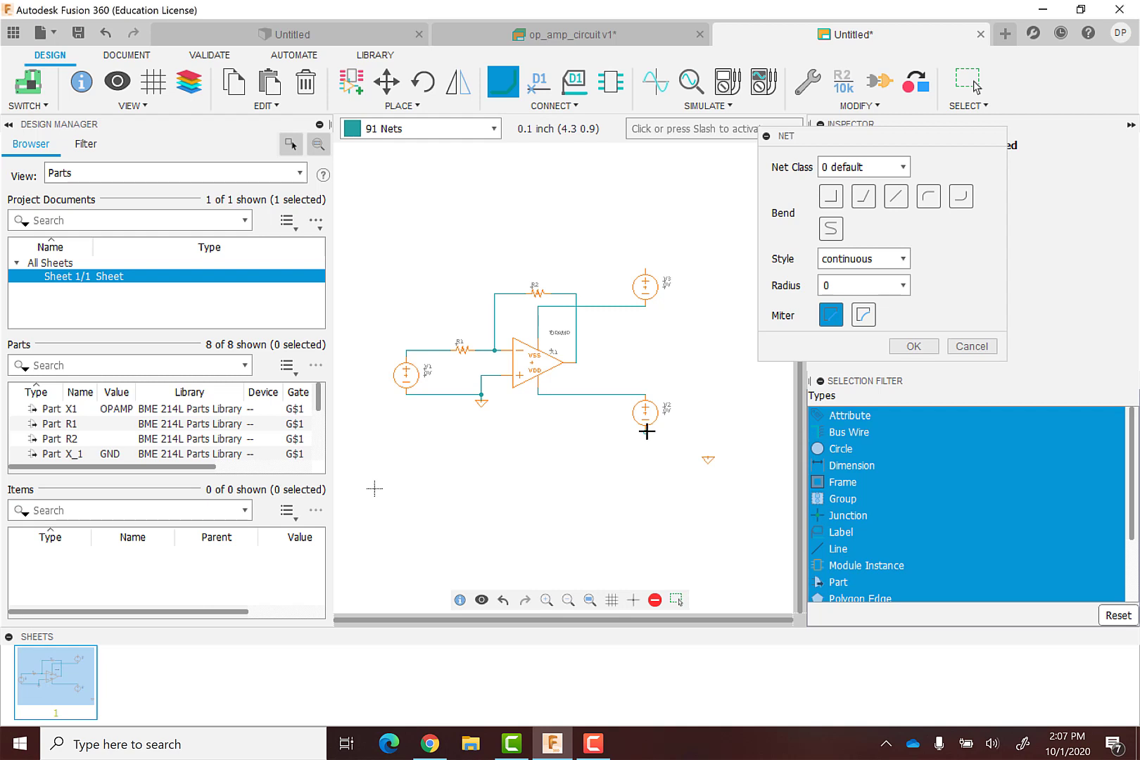
{"action": "left_click", "coordinate": [707, 452]}
{"action": "left_click", "coordinate": [645, 270]}
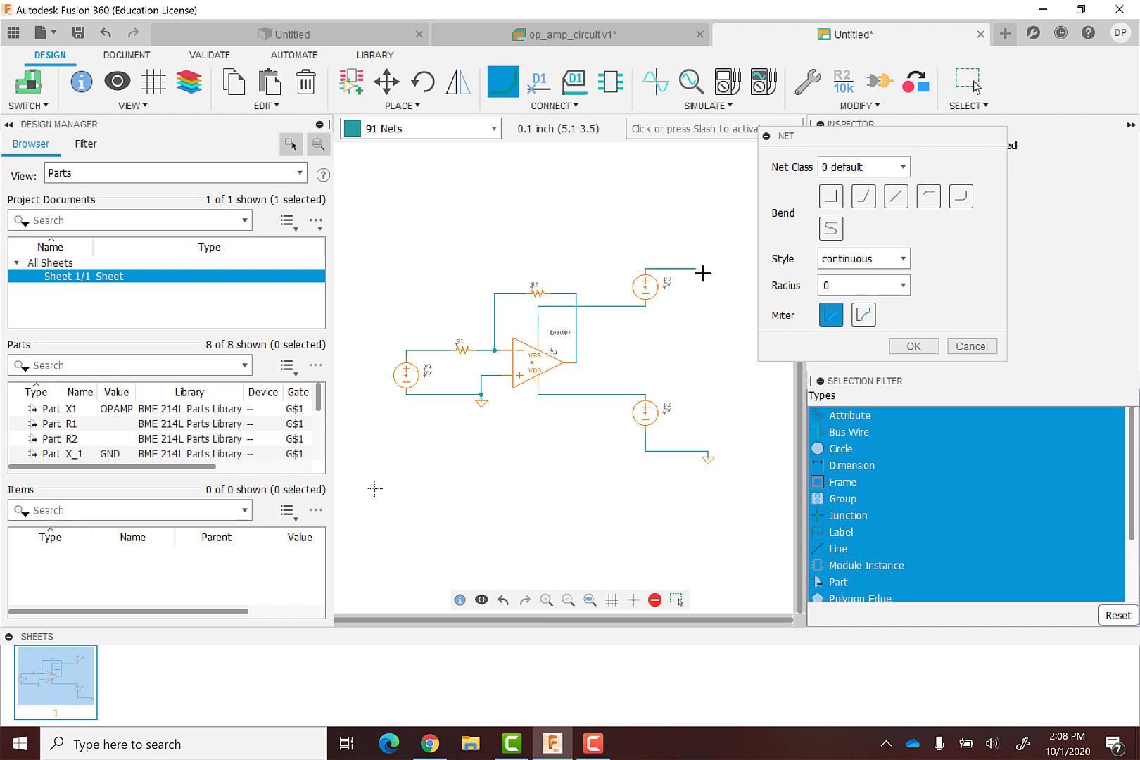
{"action": "left_click", "coordinate": [707, 452]}
{"action": "left_click", "coordinate": [914, 346]}
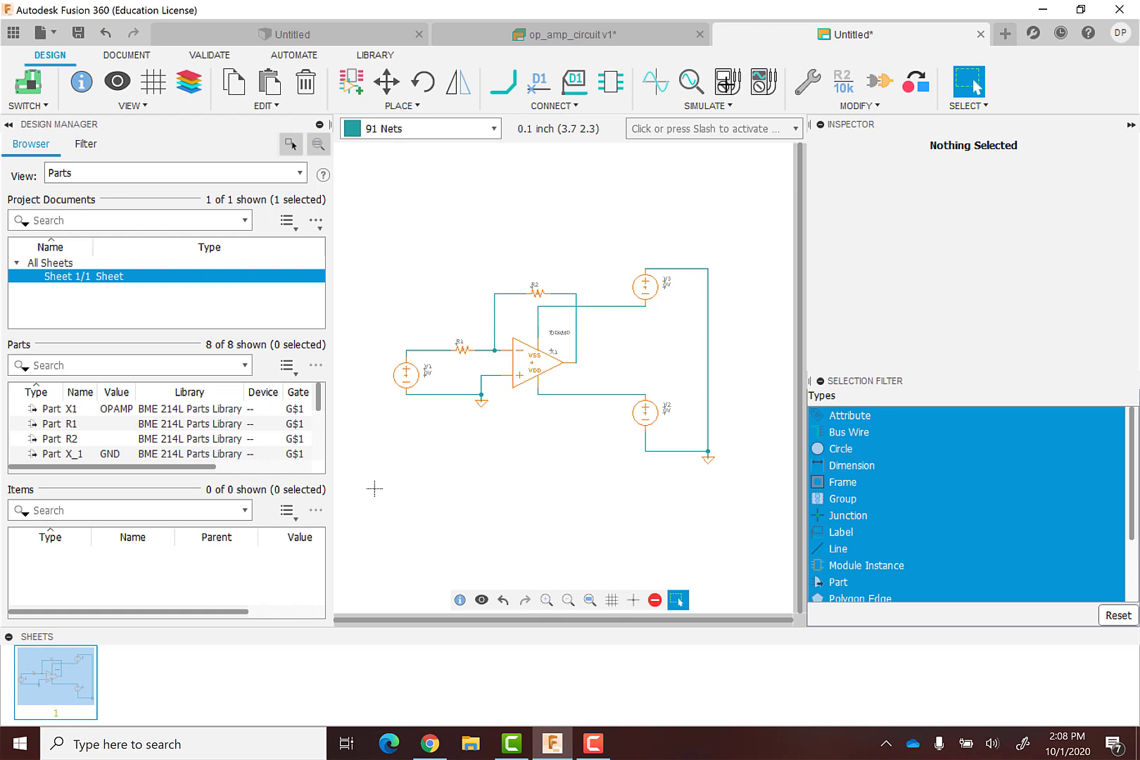
Add voltage probes V(N$3) at the op-amp output, V(N$5) above it, and one on the net below.
{"action": "left_click", "coordinate": [727, 81]}
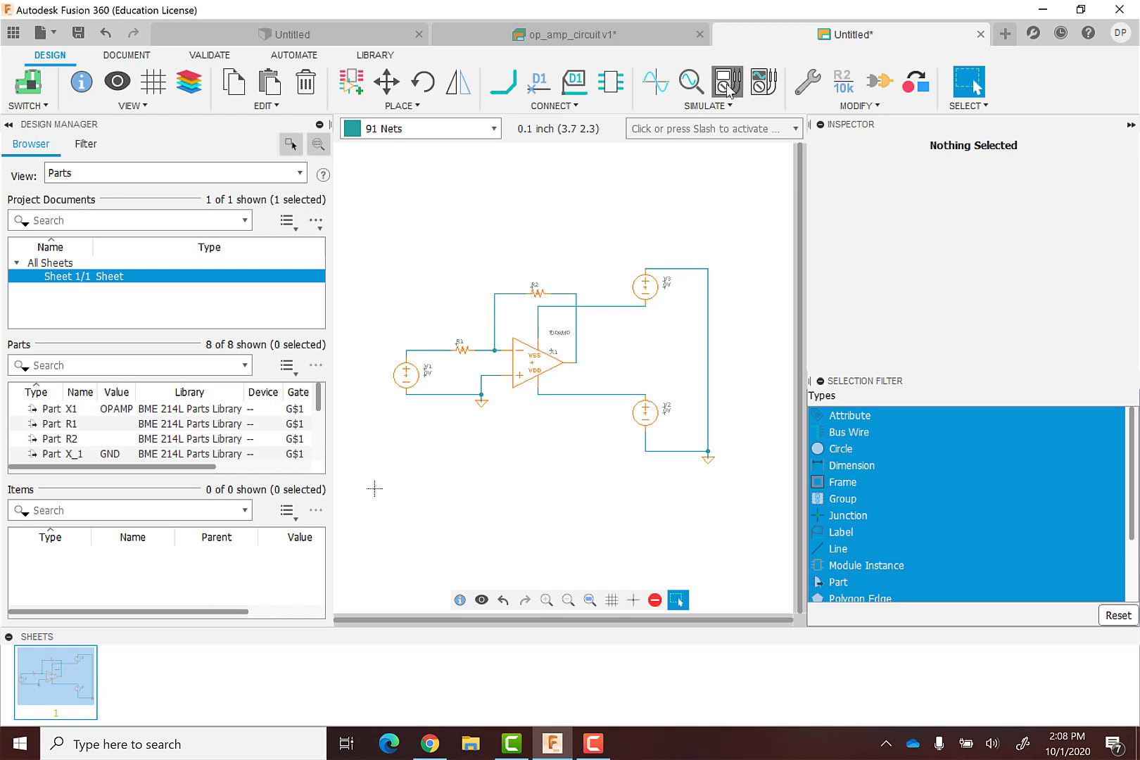
{"action": "left_click", "coordinate": [578, 355]}
{"action": "left_click", "coordinate": [617, 342]}
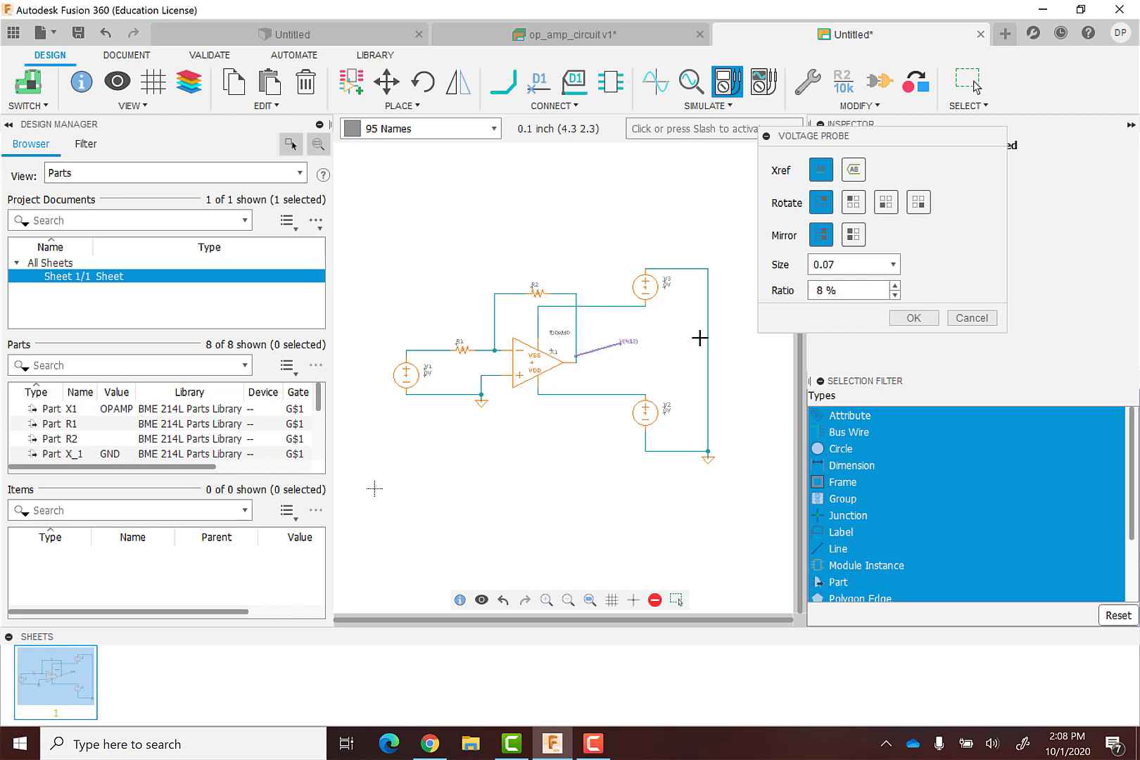
{"action": "left_click", "coordinate": [539, 328]}
{"action": "left_click", "coordinate": [514, 311]}
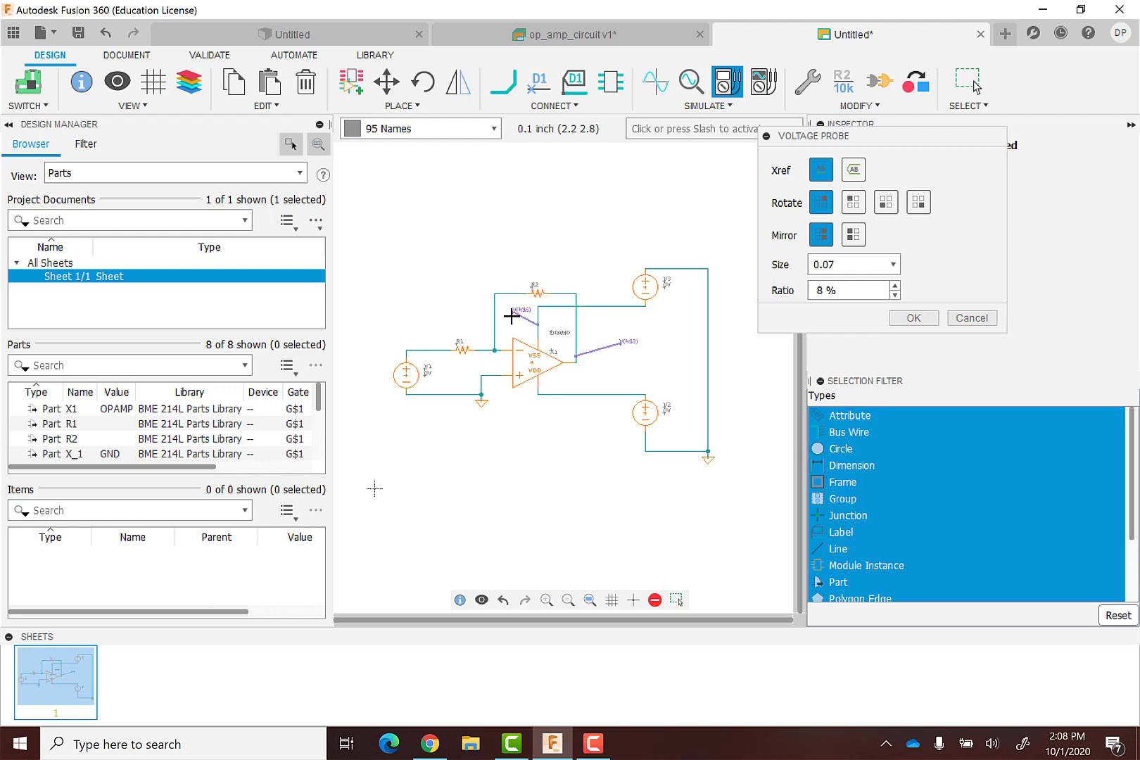
{"action": "left_click", "coordinate": [556, 394]}
Set the V(N$4) probe label beside the lower net and finish placing probes.
{"action": "left_click", "coordinate": [568, 379]}
{"action": "left_click", "coordinate": [897, 321]}
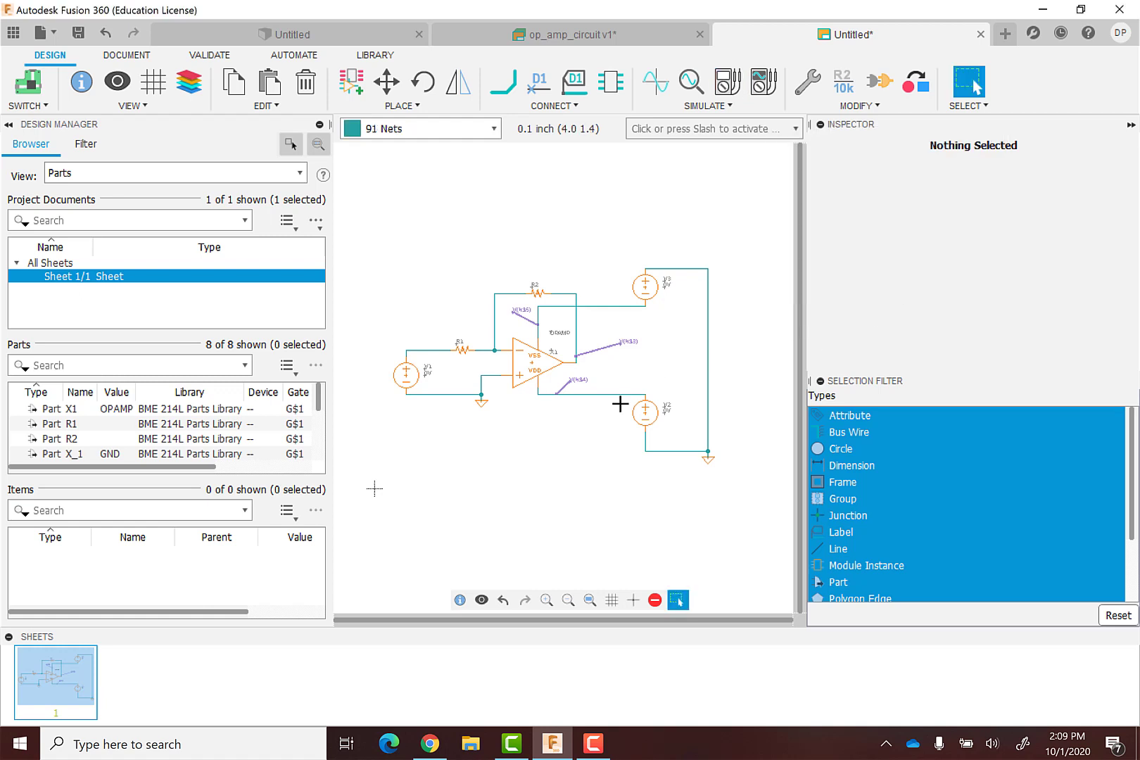
{"action": "scroll", "coordinate": [591, 404], "scroll_direction": "up", "scroll_amount": 5}
{"action": "scroll", "coordinate": [645, 399], "scroll_direction": "down", "scroll_amount": 1}
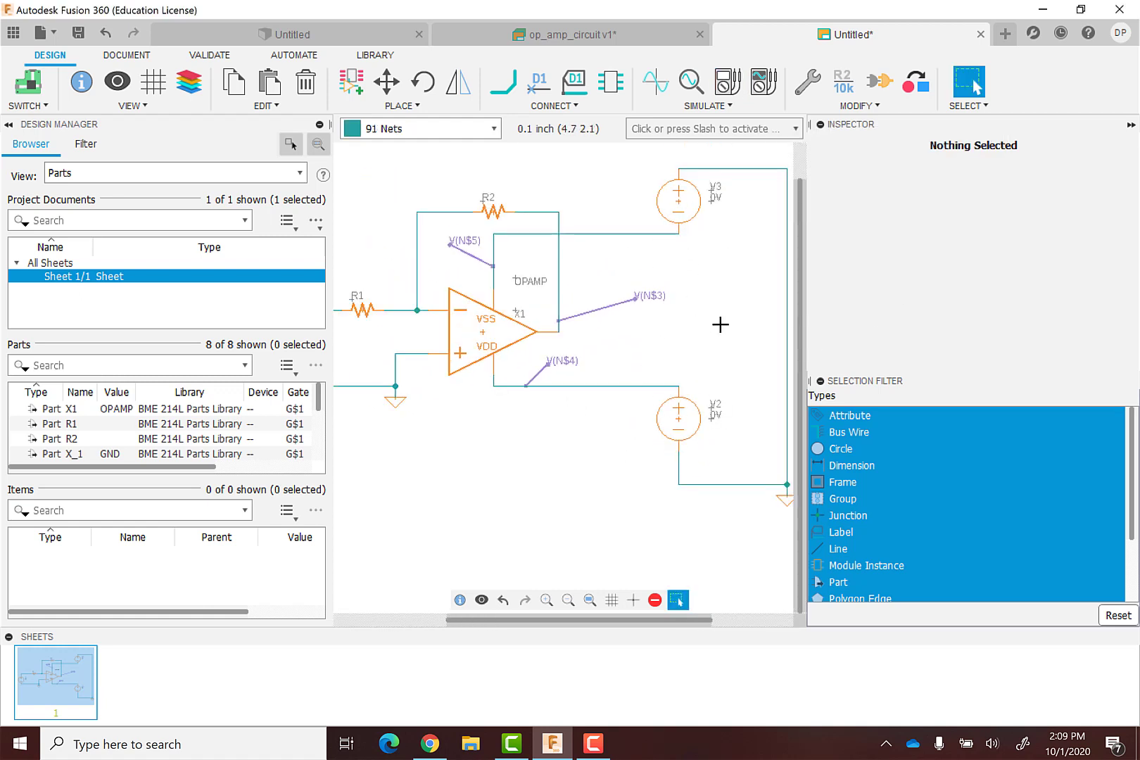
Set source V3's DC value to 9v.
{"action": "left_click", "coordinate": [679, 201]}
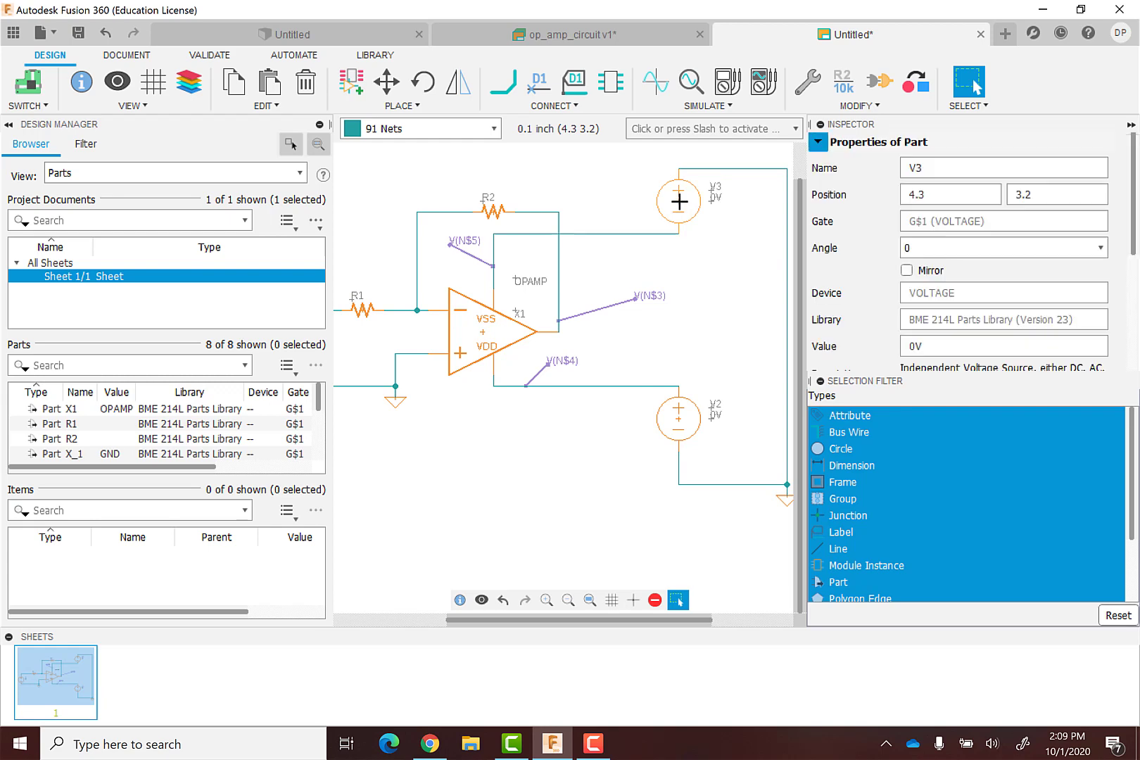
{"action": "right_click", "coordinate": [679, 201]}
{"action": "left_click", "coordinate": [741, 553]}
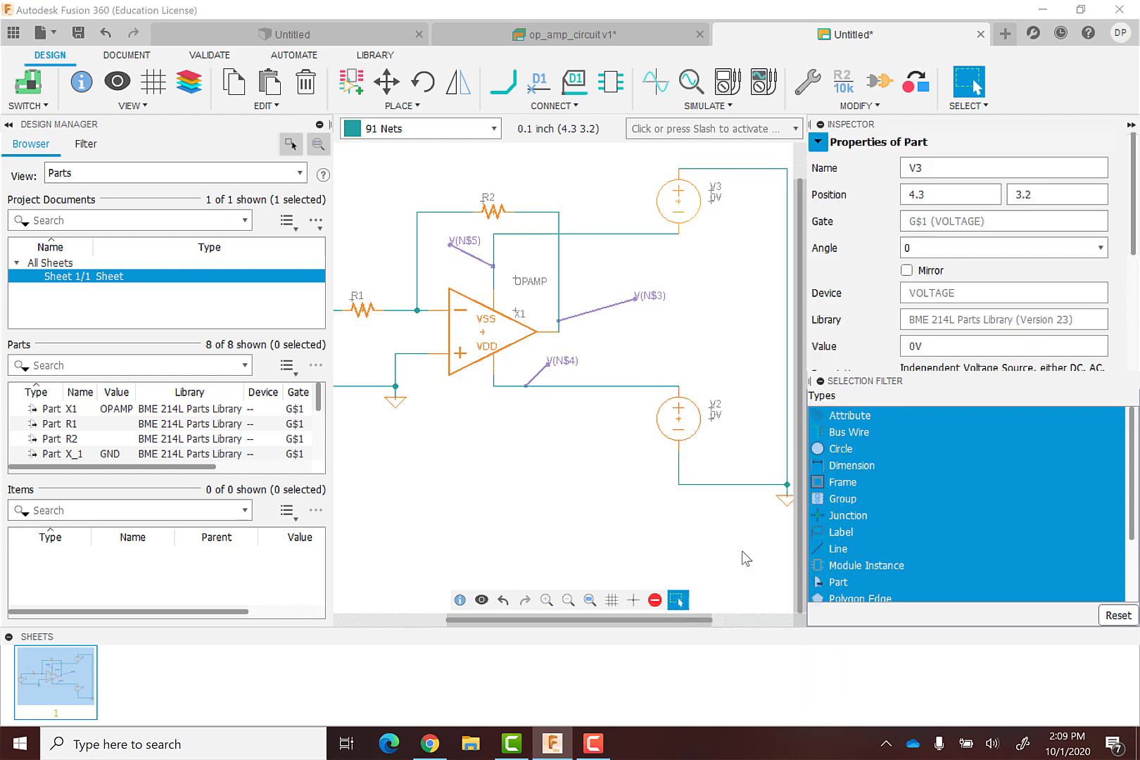
{"action": "type", "text": "9"}
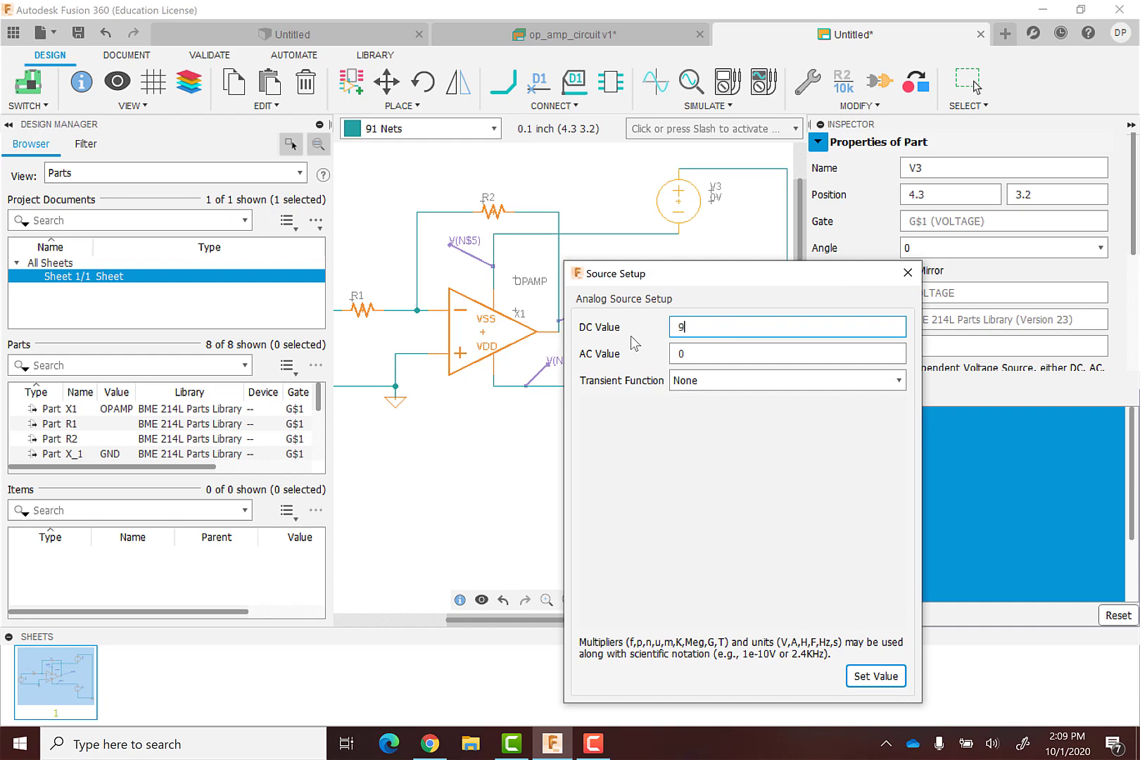
{"action": "type", "text": "v"}
{"action": "left_click", "coordinate": [874, 676]}
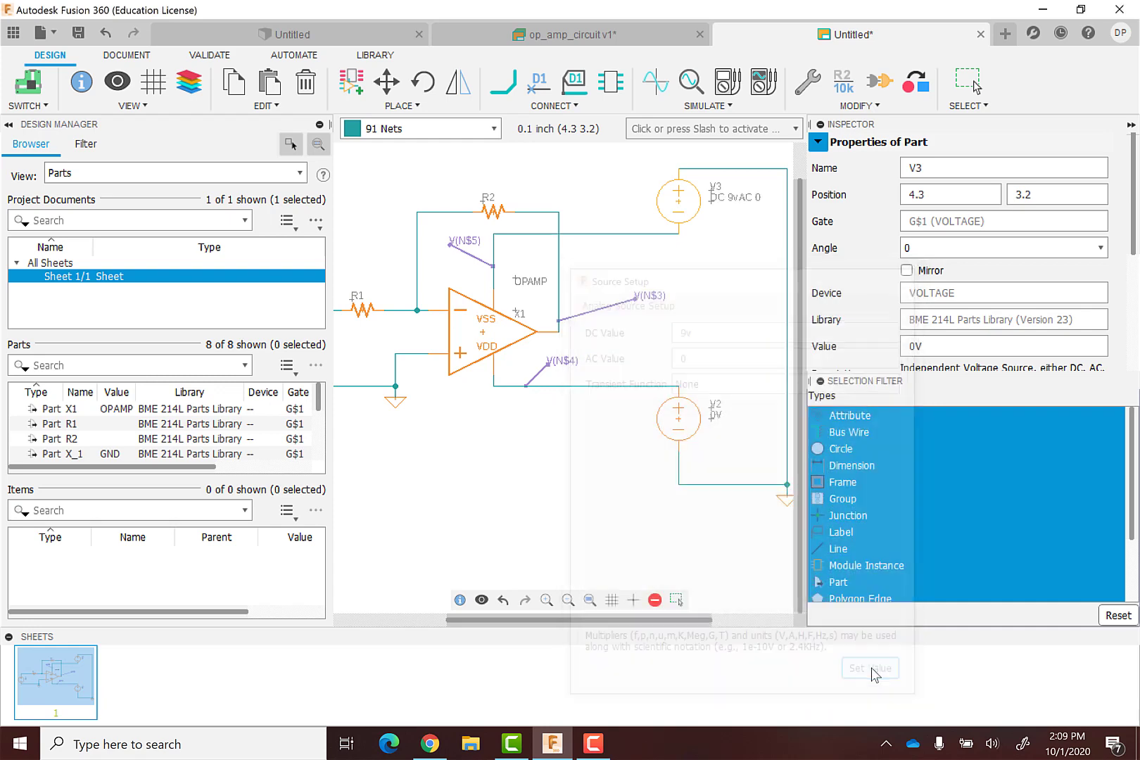
Replace source V2's DC value with 9v as well.
{"action": "right_click", "coordinate": [680, 420]}
{"action": "left_click", "coordinate": [737, 349]}
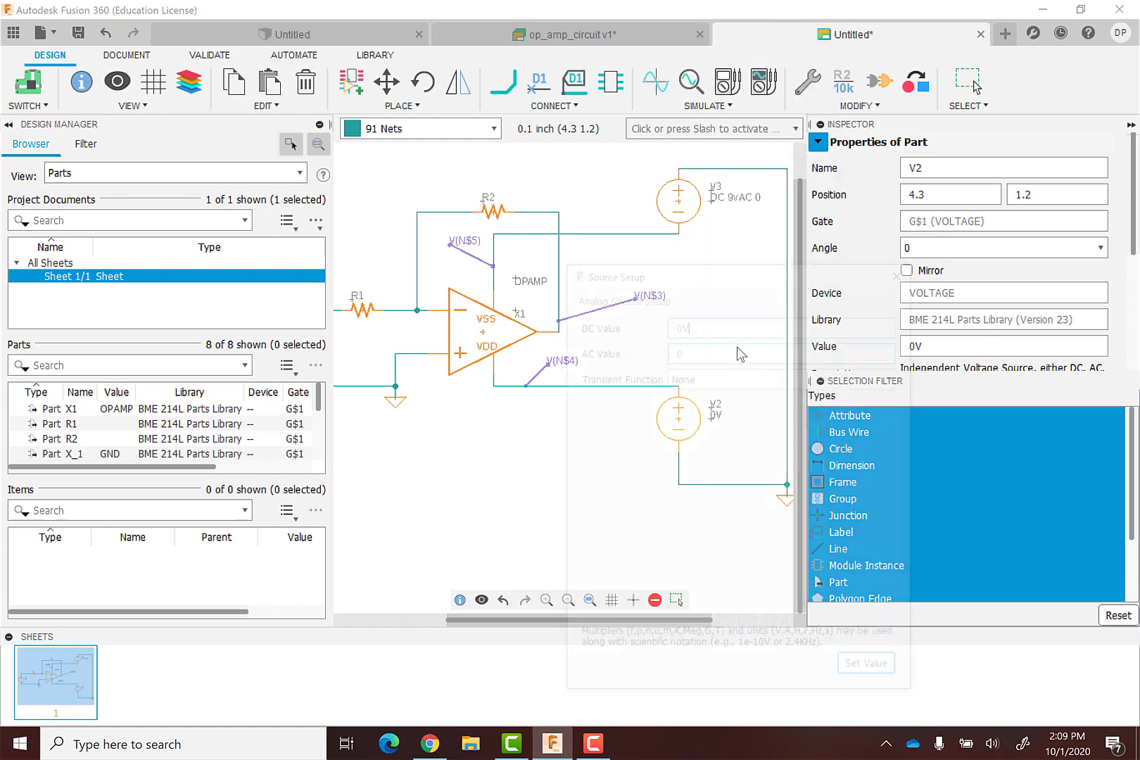
{"action": "double_click", "coordinate": [667, 335]}
{"action": "type", "text": "9v"}
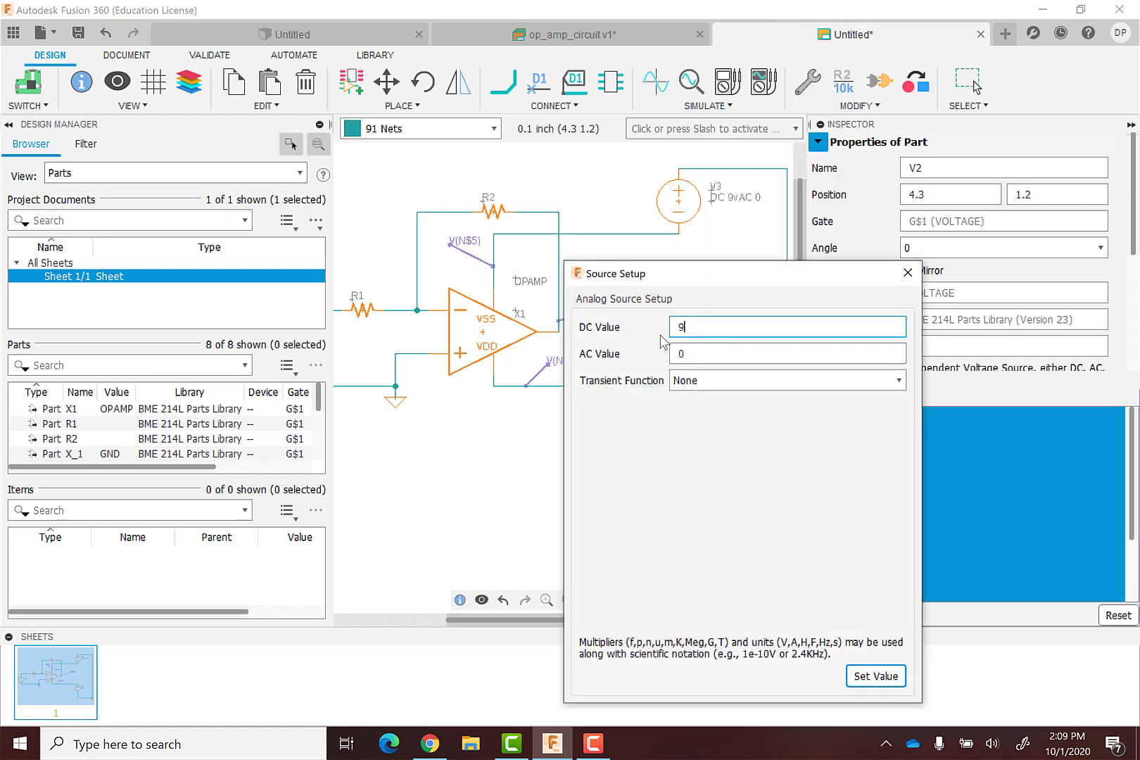
{"action": "left_click", "coordinate": [881, 673]}
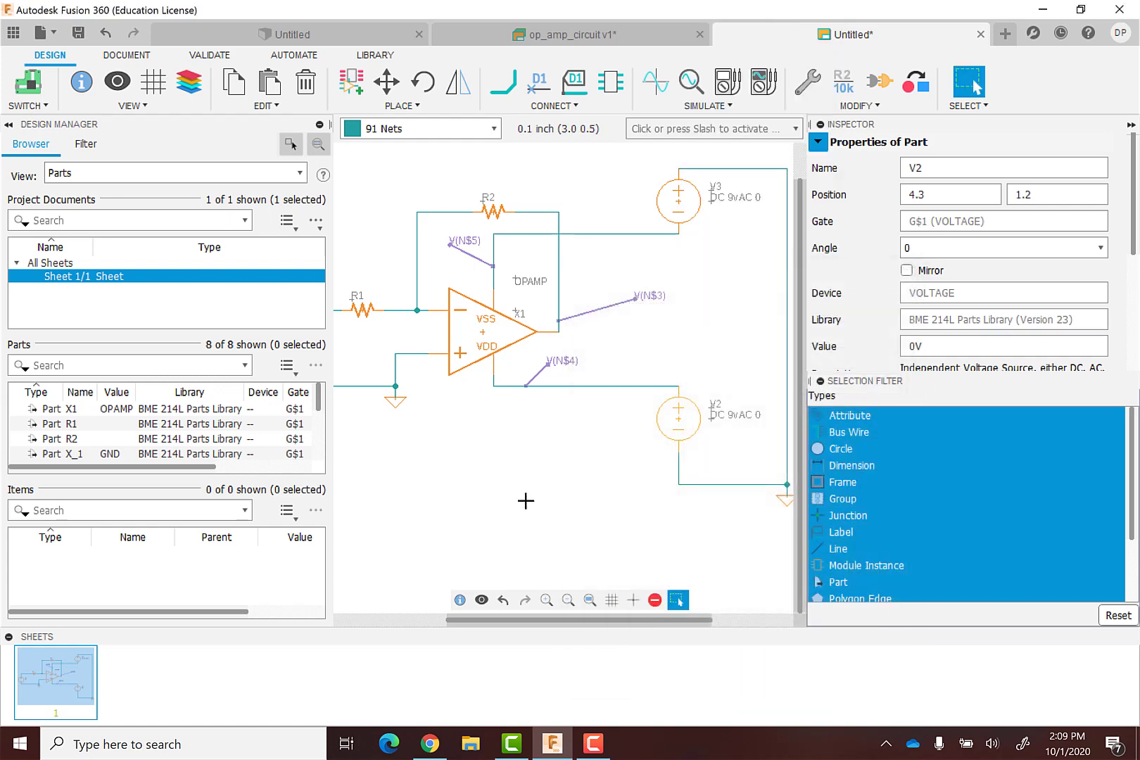
{"action": "scroll", "coordinate": [476, 504], "scroll_direction": "down", "scroll_amount": 3}
{"action": "scroll", "coordinate": [363, 483], "scroll_direction": "up", "scroll_amount": 3}
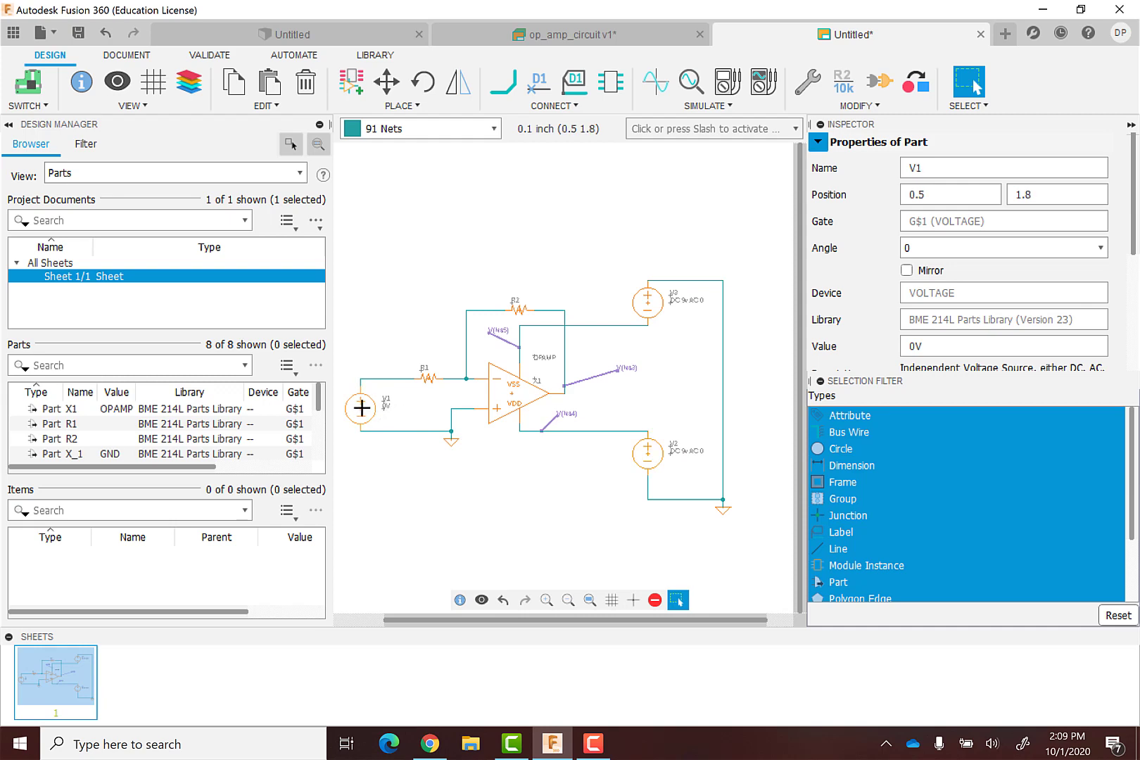
Switch V1's analog source setup to a Sinusoidal transient function.
{"action": "scroll", "coordinate": [362, 408], "scroll_direction": "up", "scroll_amount": 2}
{"action": "right_click", "coordinate": [359, 412]}
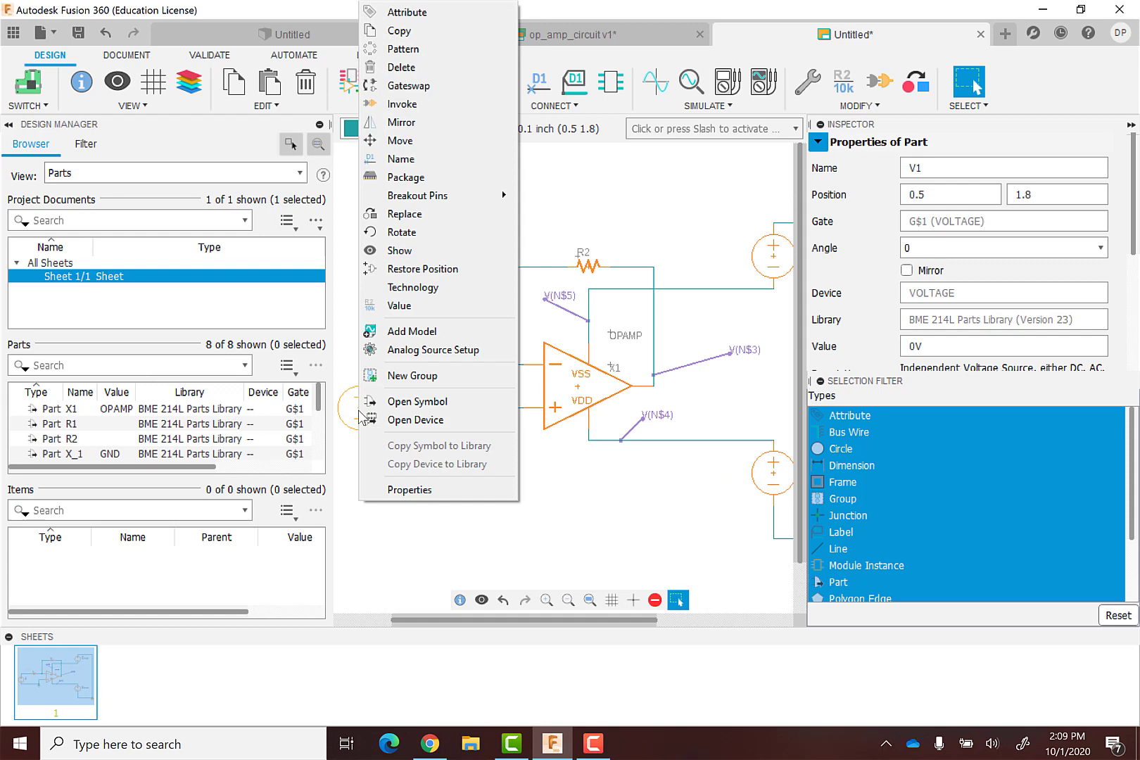
{"action": "left_click", "coordinate": [407, 351]}
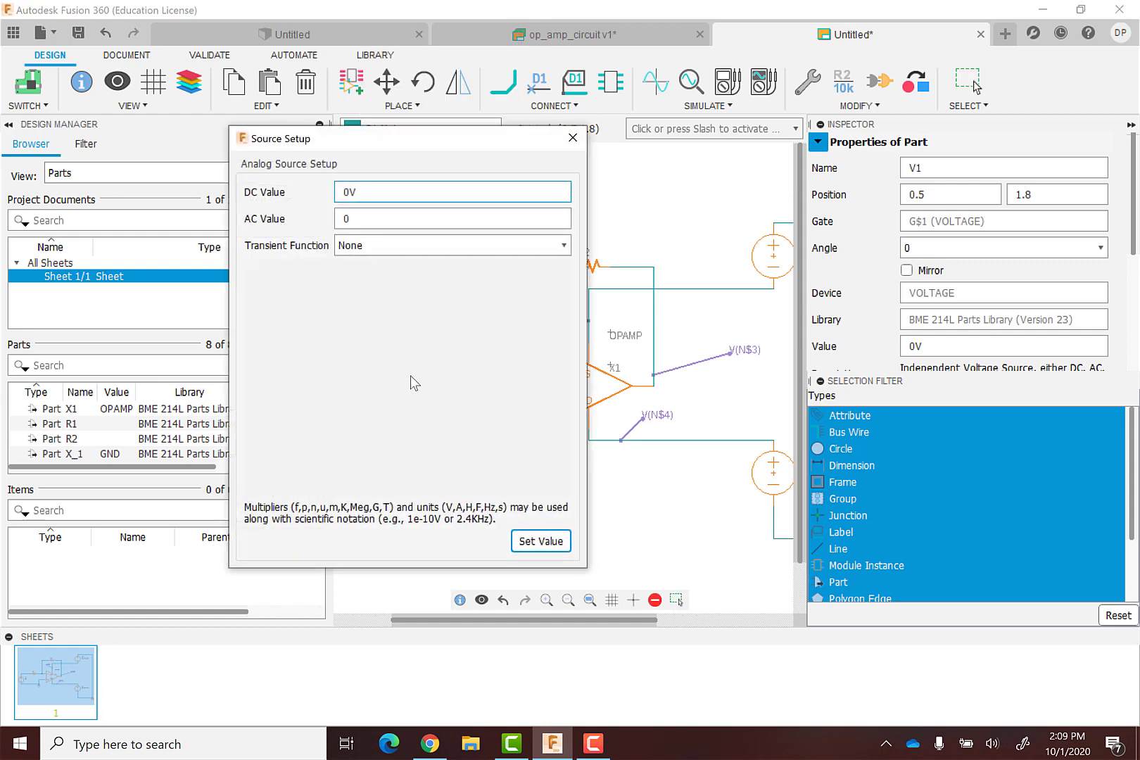
{"action": "left_click", "coordinate": [368, 216]}
{"action": "left_click_drag", "start_coordinate": [369, 217], "coordinate": [337, 217]}
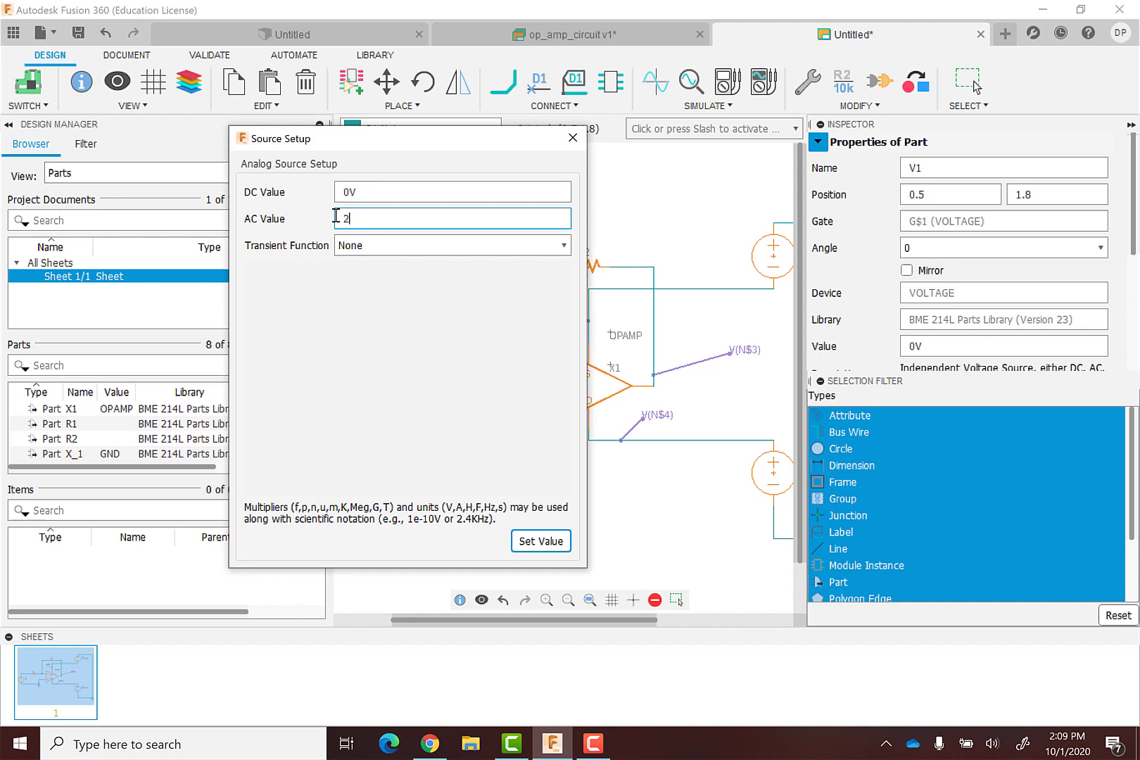
{"action": "left_click", "coordinate": [385, 248]}
{"action": "left_click", "coordinate": [366, 285]}
{"action": "left_click", "coordinate": [378, 249]}
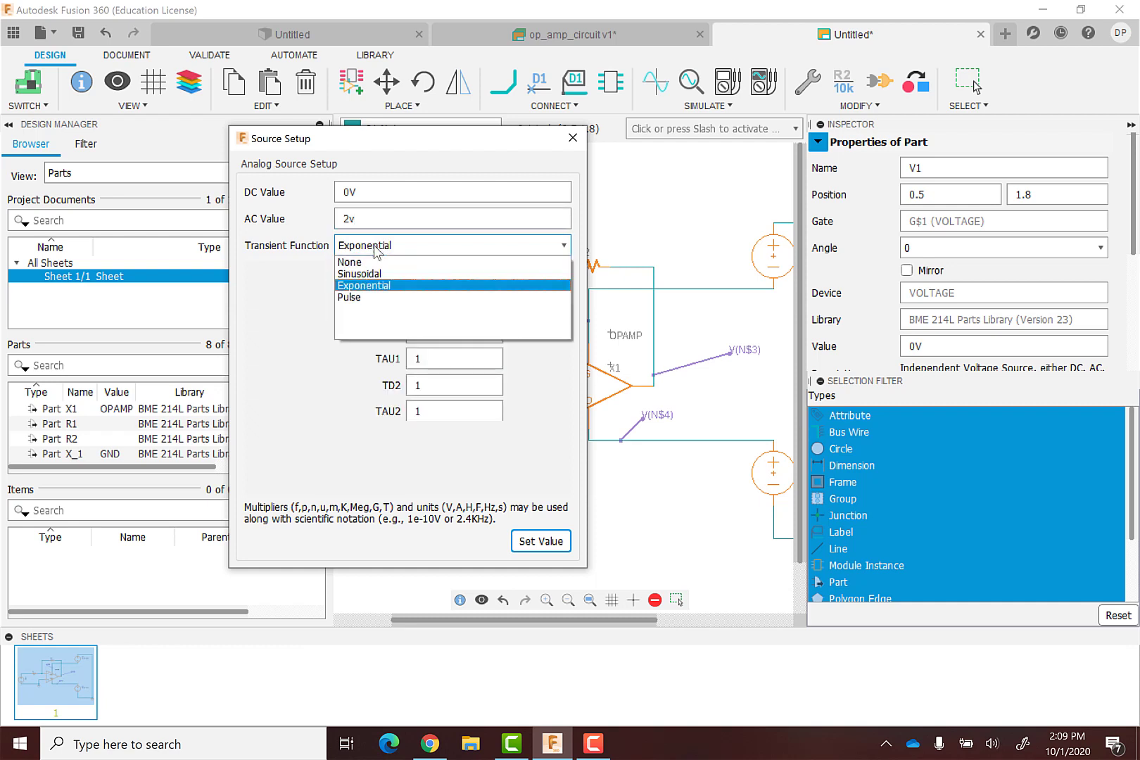
{"action": "left_click", "coordinate": [359, 273]}
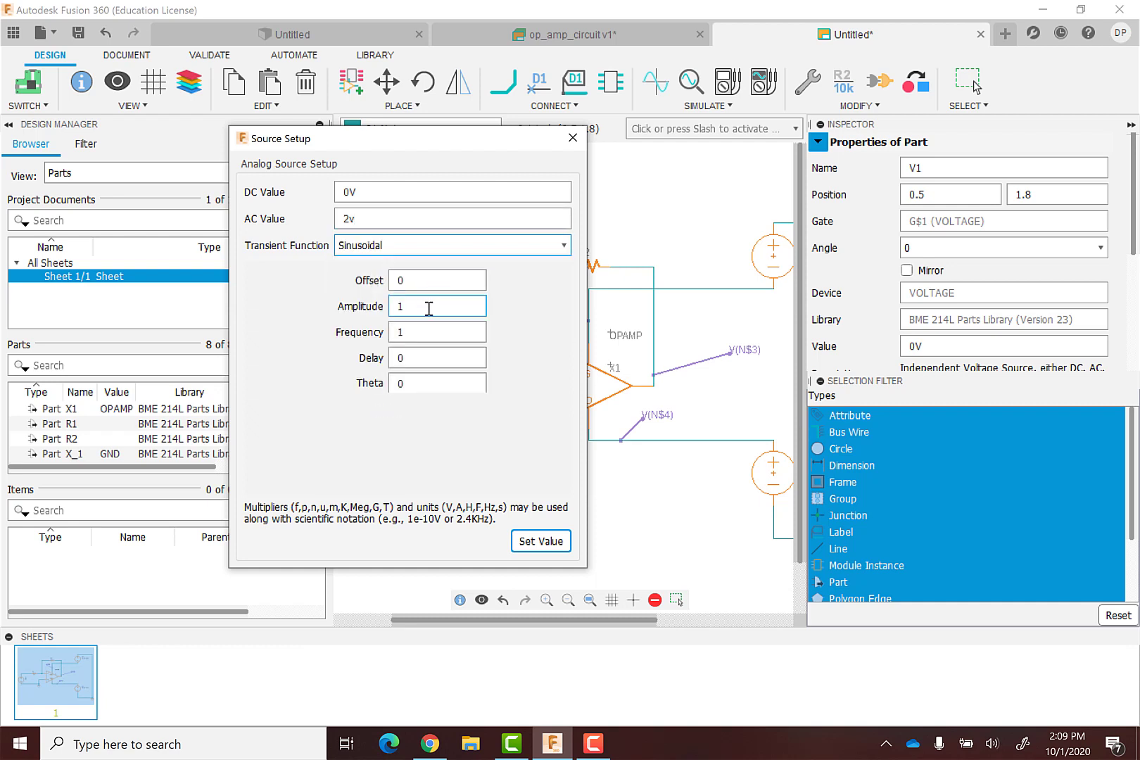
Set V1's sine amplitude to 2 with frequency 1 and apply it.
{"action": "left_click", "coordinate": [425, 329]}
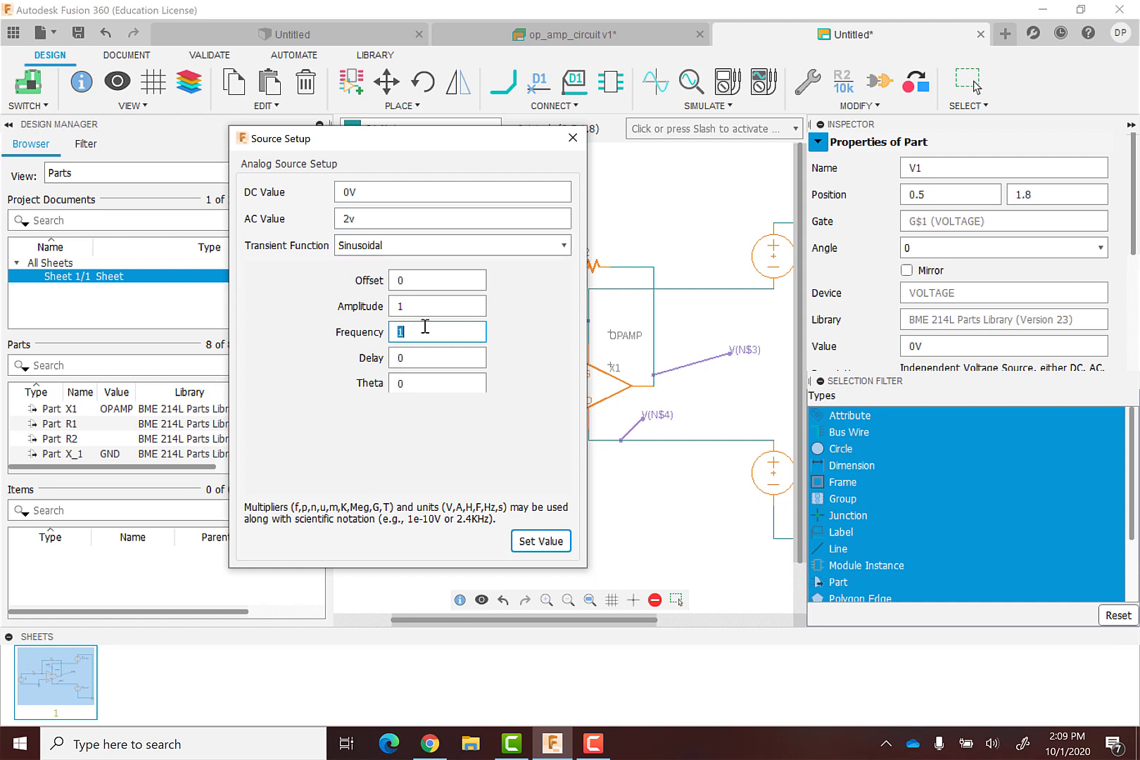
{"action": "left_click", "coordinate": [412, 303]}
{"action": "type", "text": "2"}
{"action": "left_click", "coordinate": [417, 330]}
{"action": "left_click", "coordinate": [538, 540]}
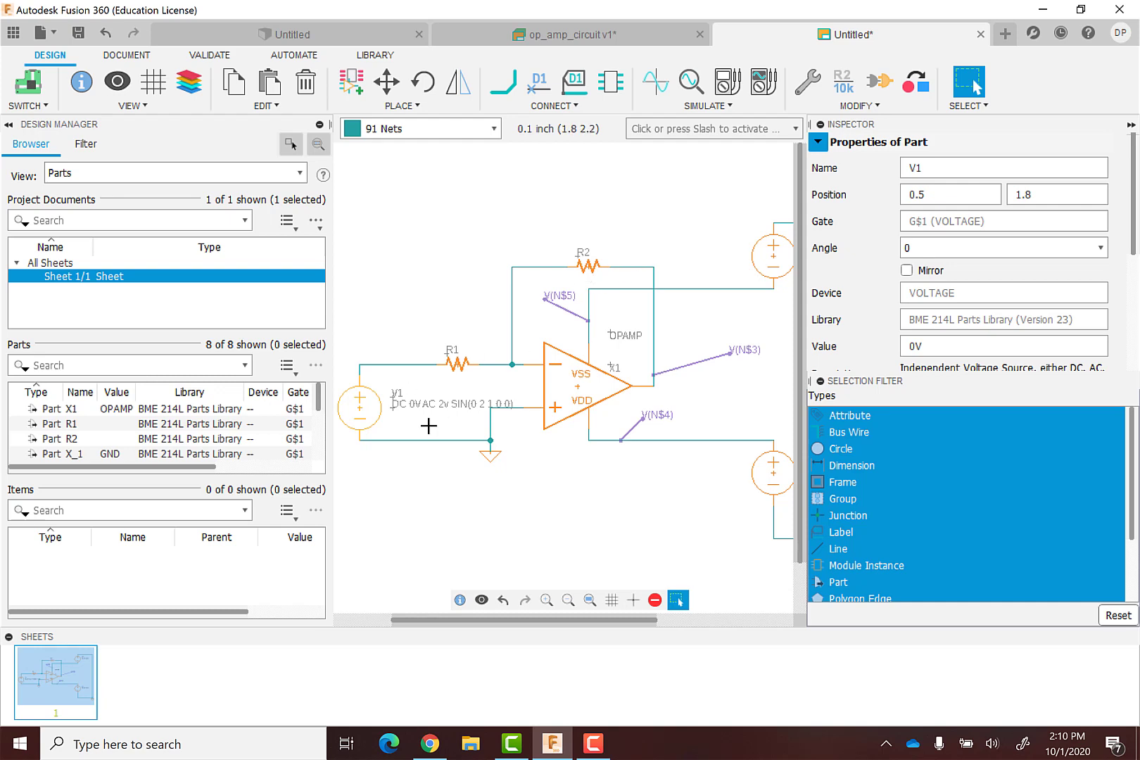
Give feedback resistor R2 a value of 2k.
{"action": "left_click", "coordinate": [457, 365]}
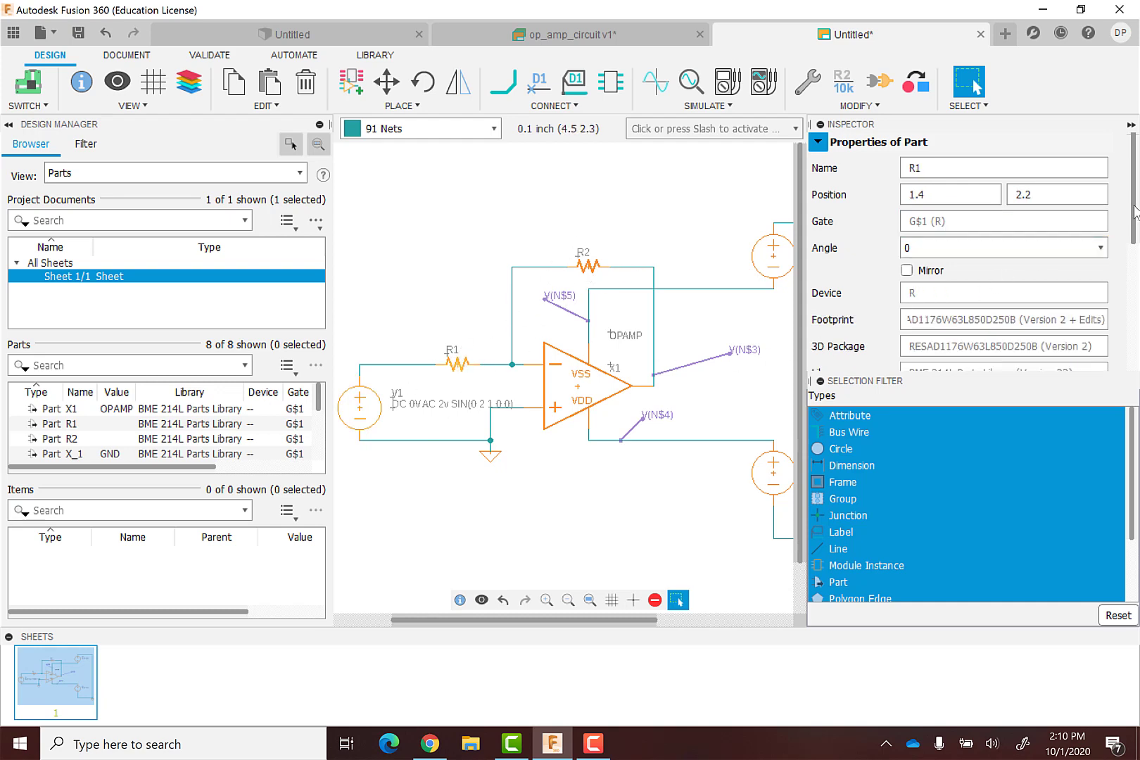
{"action": "scroll", "coordinate": [1134, 211], "scroll_direction": "down", "scroll_amount": 5}
{"action": "scroll", "coordinate": [978, 226], "scroll_direction": "up", "scroll_amount": 2}
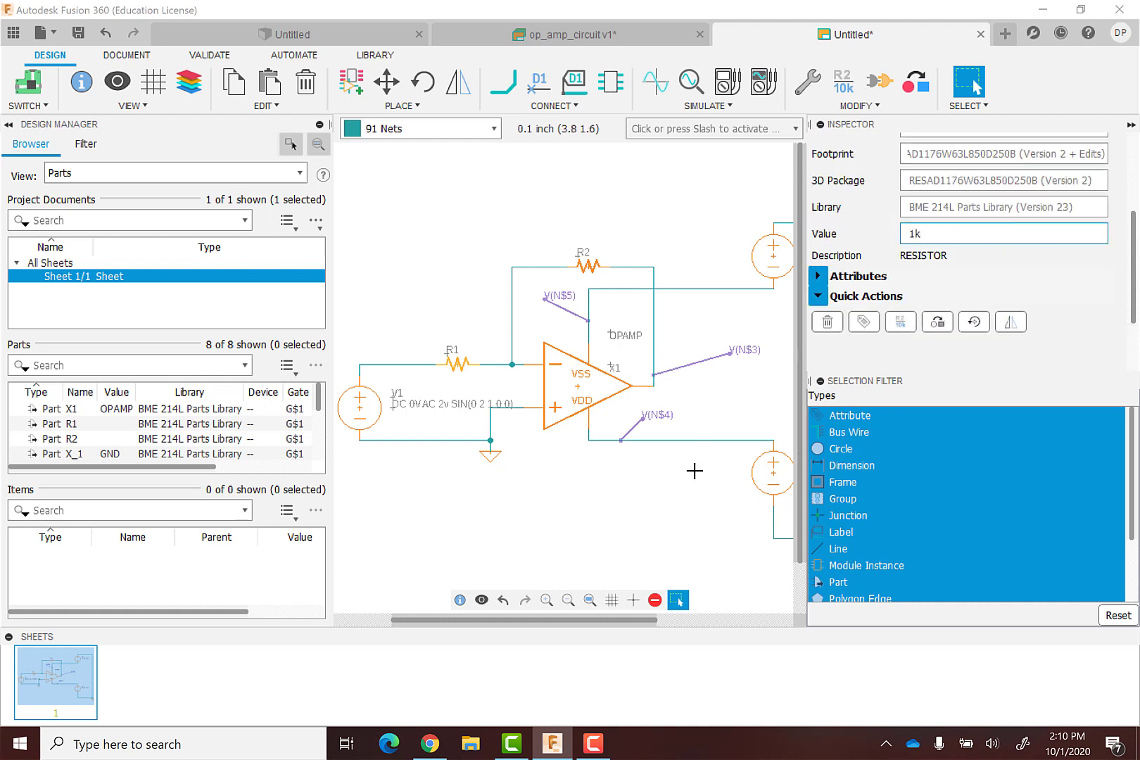
{"action": "left_click", "coordinate": [660, 523]}
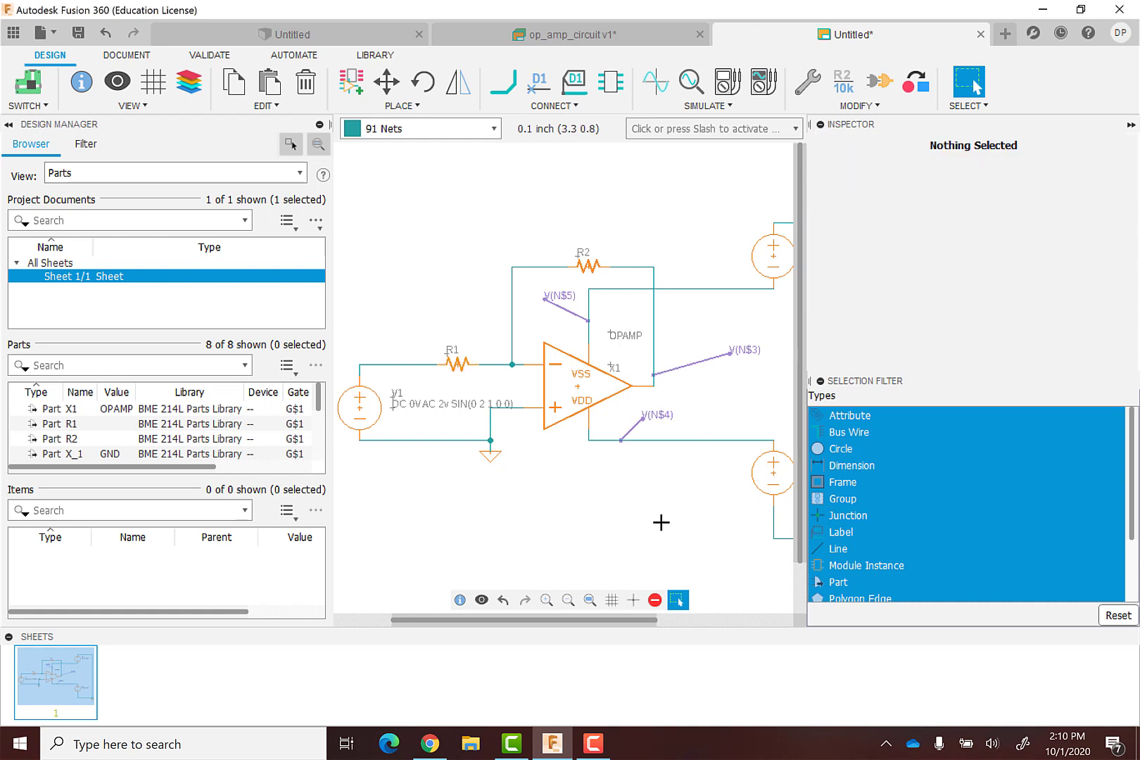
{"action": "left_click", "coordinate": [588, 267]}
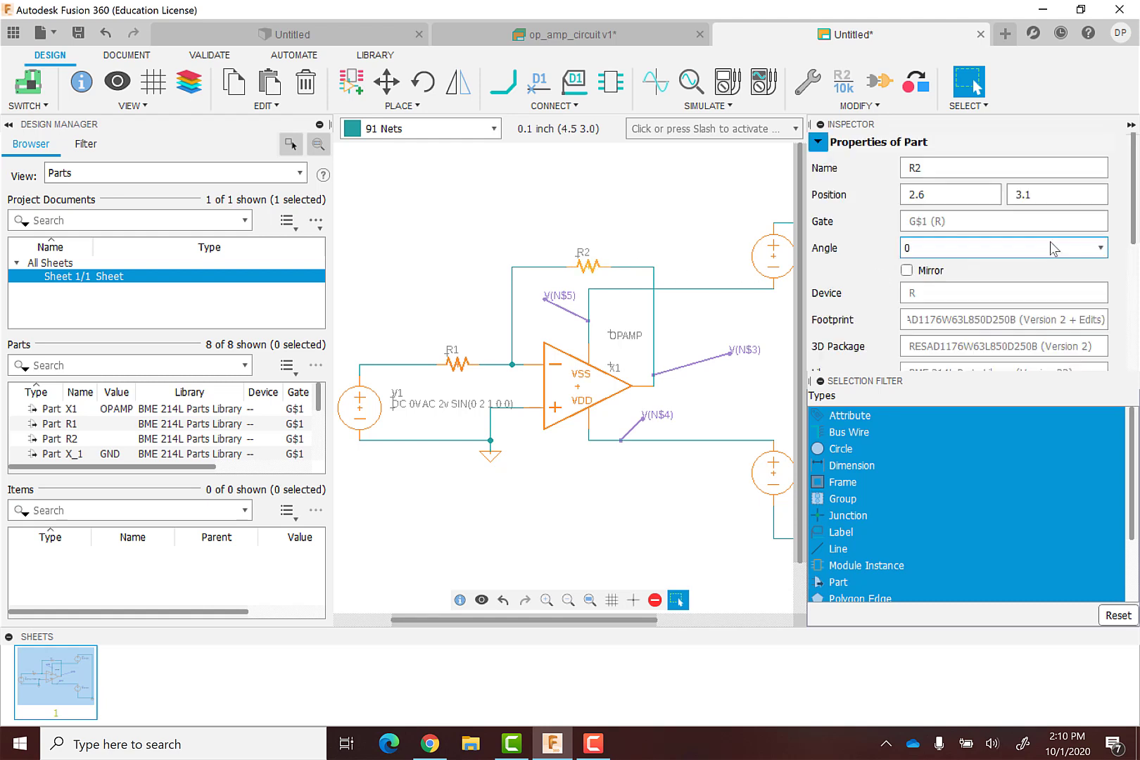
{"action": "left_click_drag", "start_coordinate": [1134, 214], "coordinate": [1128, 331]}
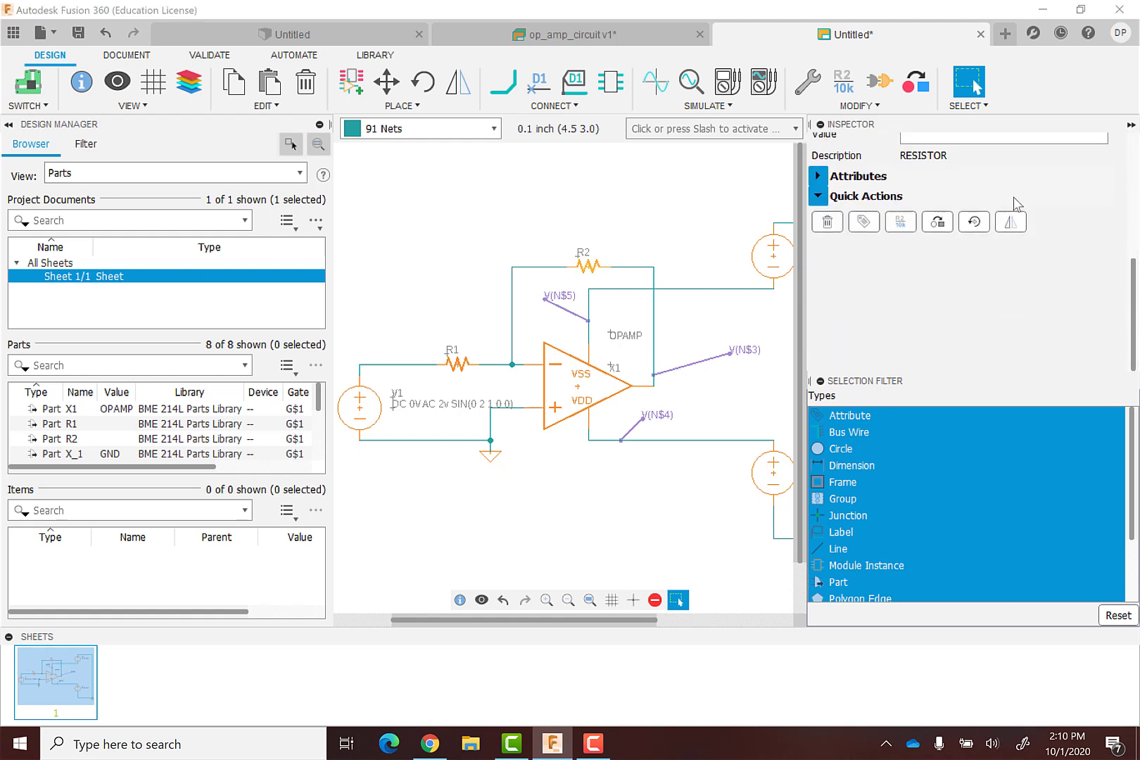
{"action": "scroll", "coordinate": [1105, 207], "scroll_direction": "up", "scroll_amount": 2}
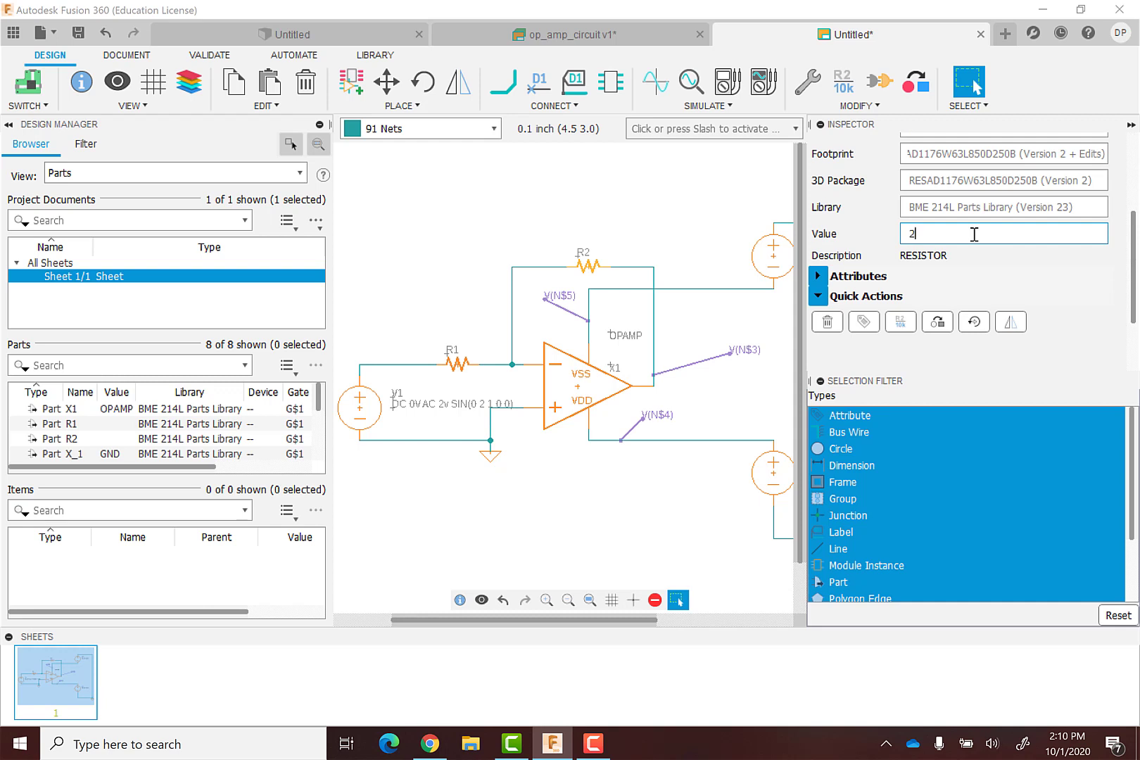
{"action": "key", "text": "Return"}
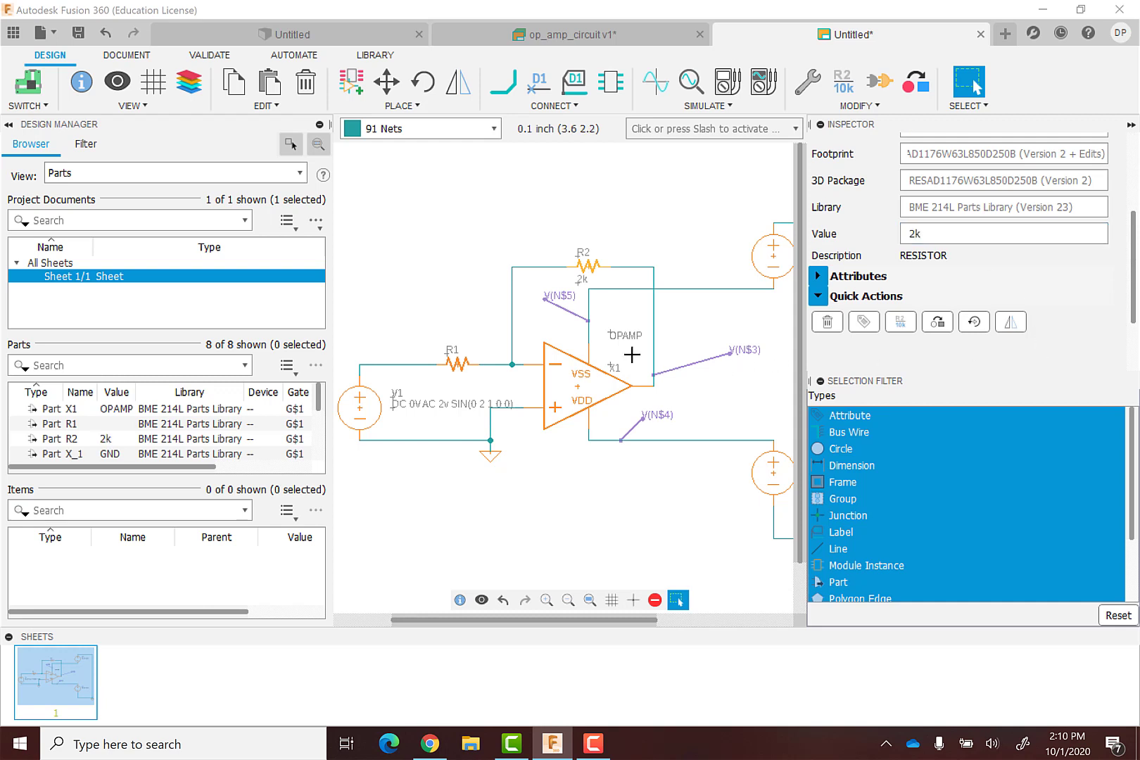
Set input resistor R1's value to 1k.
{"action": "left_click", "coordinate": [458, 365]}
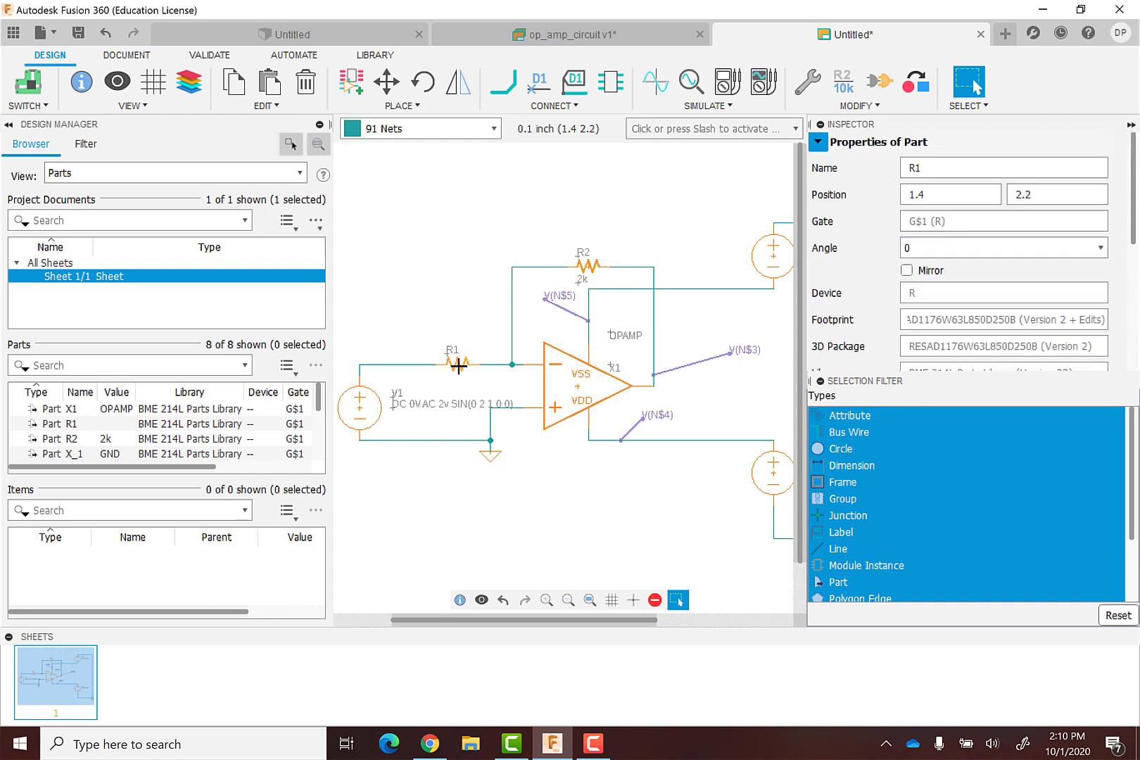
{"action": "scroll", "coordinate": [1033, 236], "scroll_direction": "down", "scroll_amount": 5}
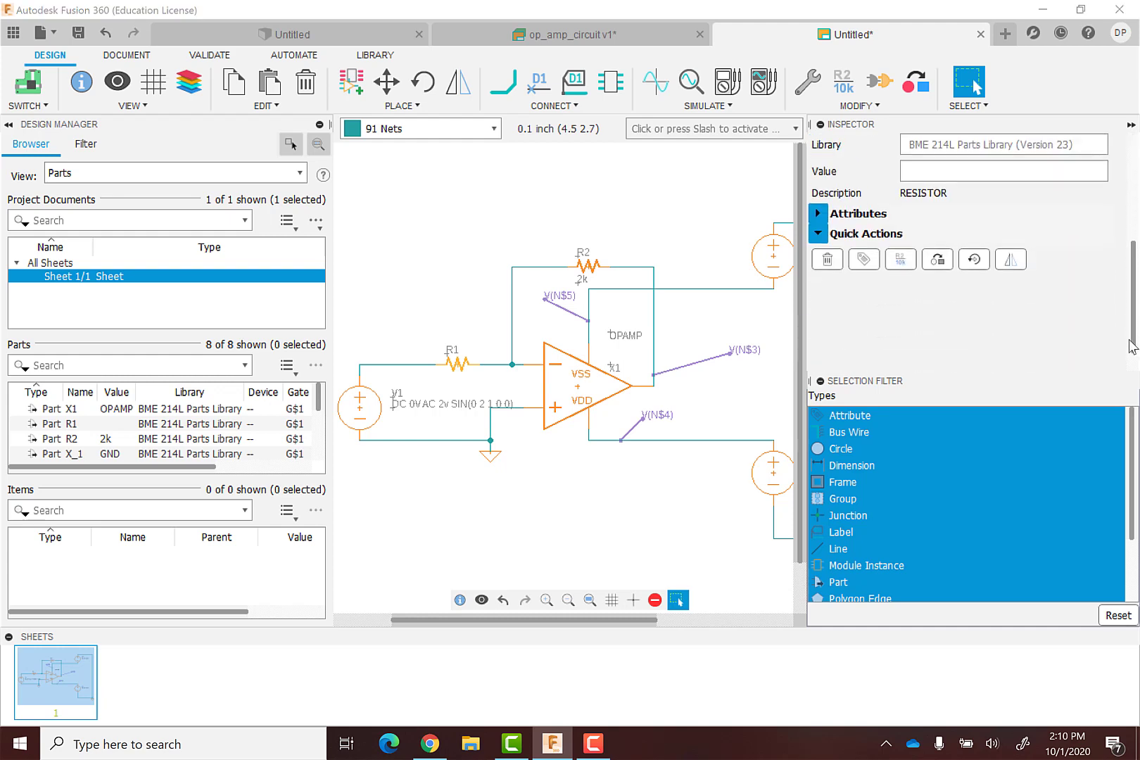
{"action": "scroll", "coordinate": [1020, 232], "scroll_direction": "up", "scroll_amount": 2}
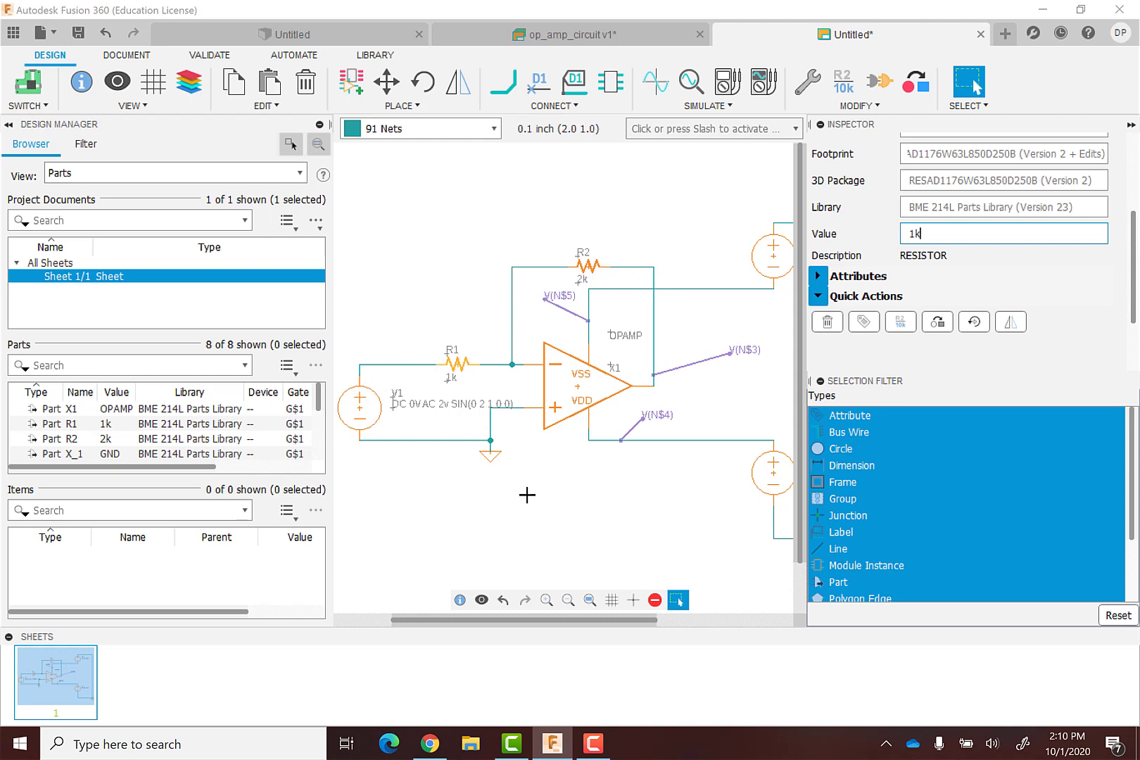
{"action": "scroll", "coordinate": [677, 527], "scroll_direction": "down", "scroll_amount": 4}
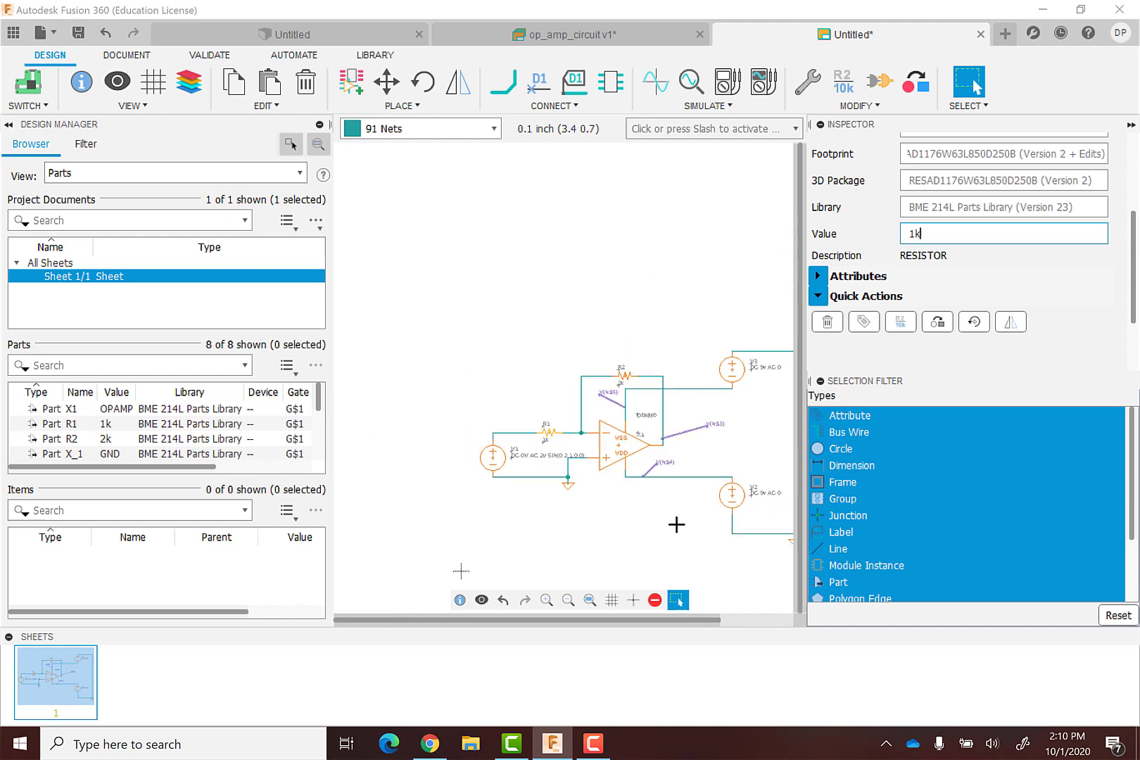
Box-select the whole op-amp circuit and open Add Model for SPICE assignment.
{"action": "left_click_drag", "start_coordinate": [663, 620], "coordinate": [720, 617]}
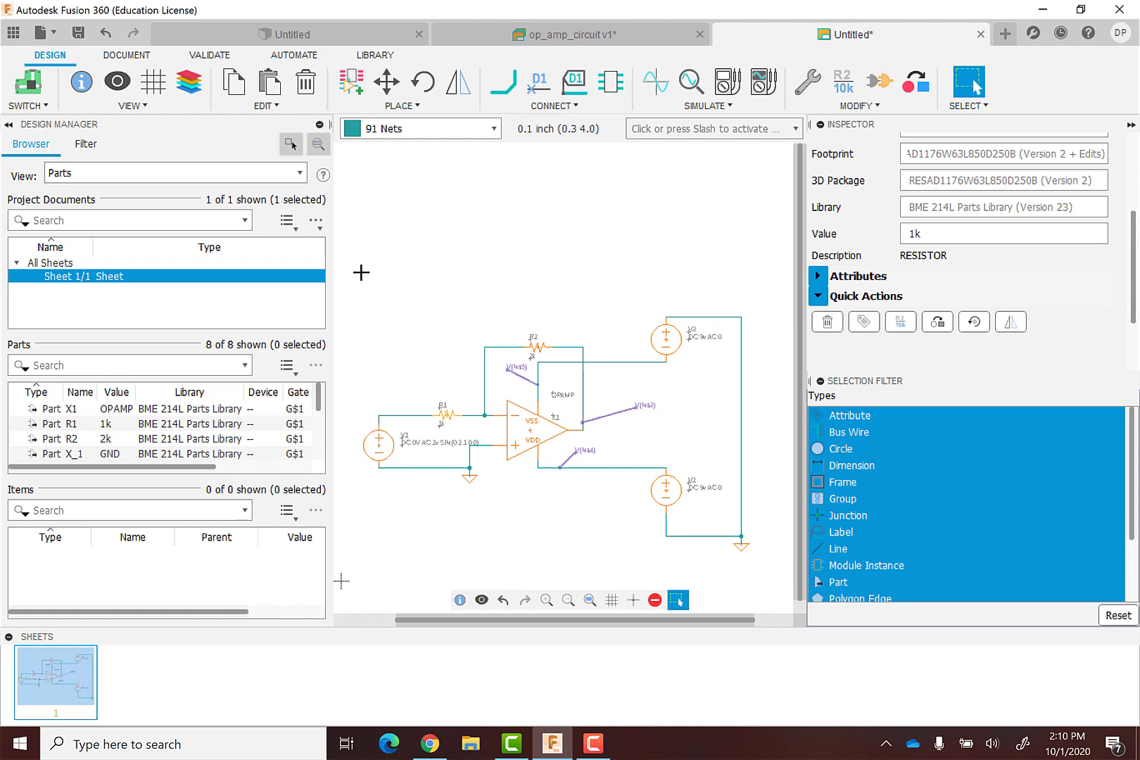
{"action": "left_click_drag", "start_coordinate": [352, 251], "coordinate": [778, 573]}
{"action": "right_click", "coordinate": [531, 432]}
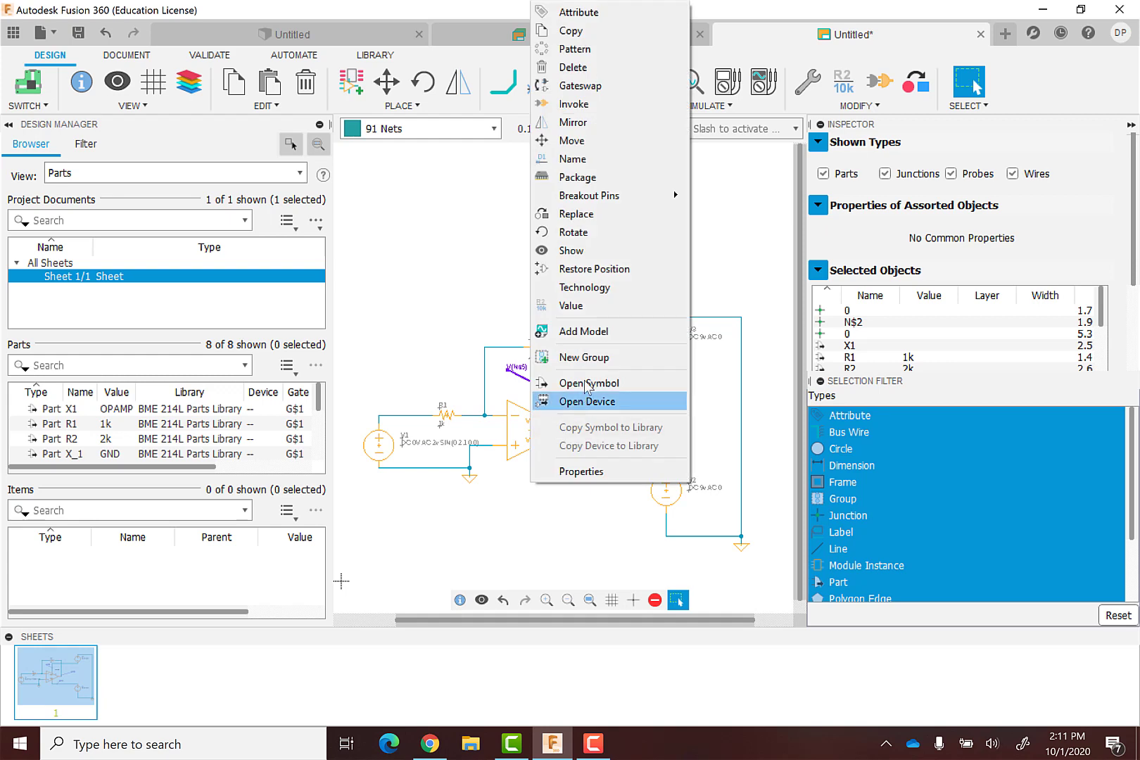
{"action": "left_click", "coordinate": [584, 330]}
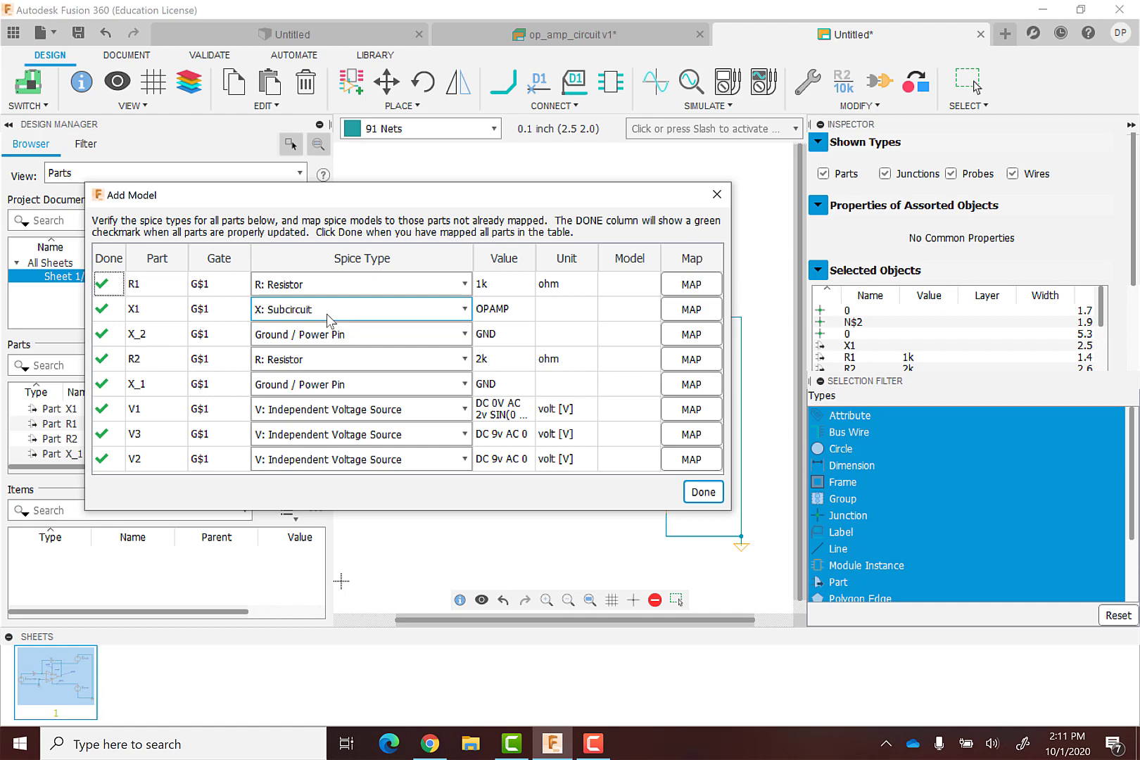
Map X1 to the OPAMP subcircuit model, confirm its pin mapping, and finish.
{"action": "left_click", "coordinate": [688, 310]}
{"action": "scroll", "coordinate": [418, 382], "scroll_direction": "down", "scroll_amount": 2}
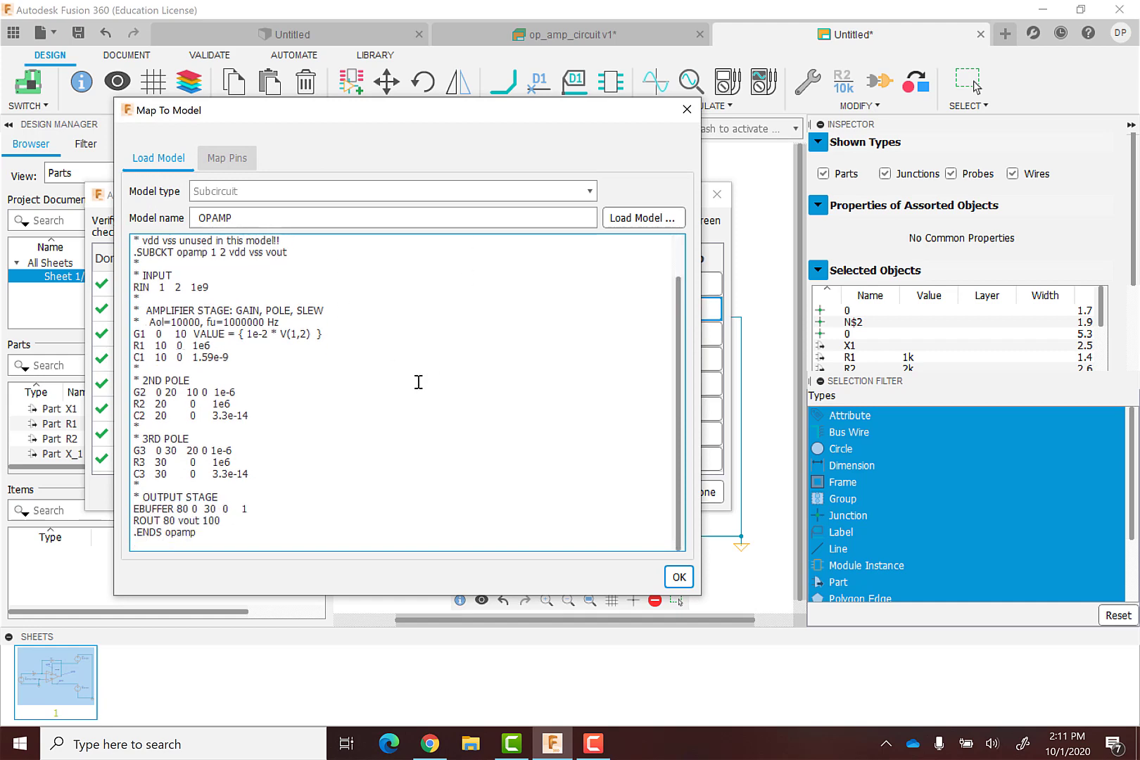
{"action": "scroll", "coordinate": [377, 388], "scroll_direction": "up", "scroll_amount": 2}
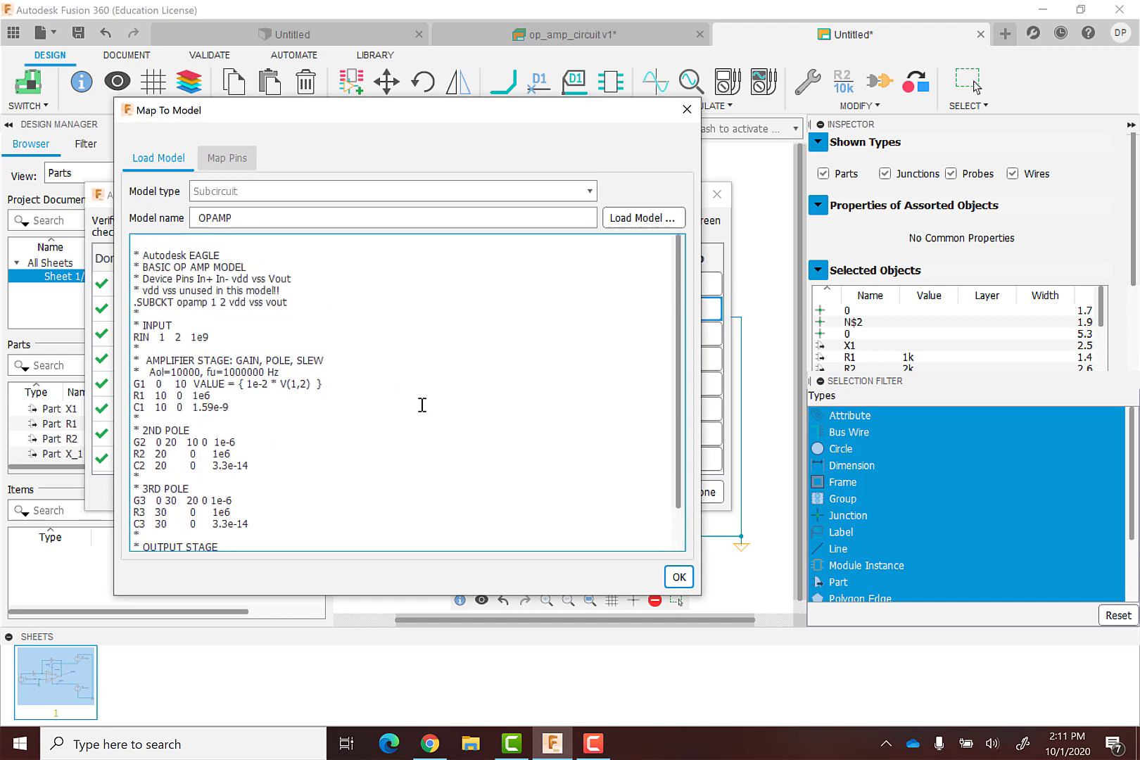
{"action": "left_click", "coordinate": [679, 577]}
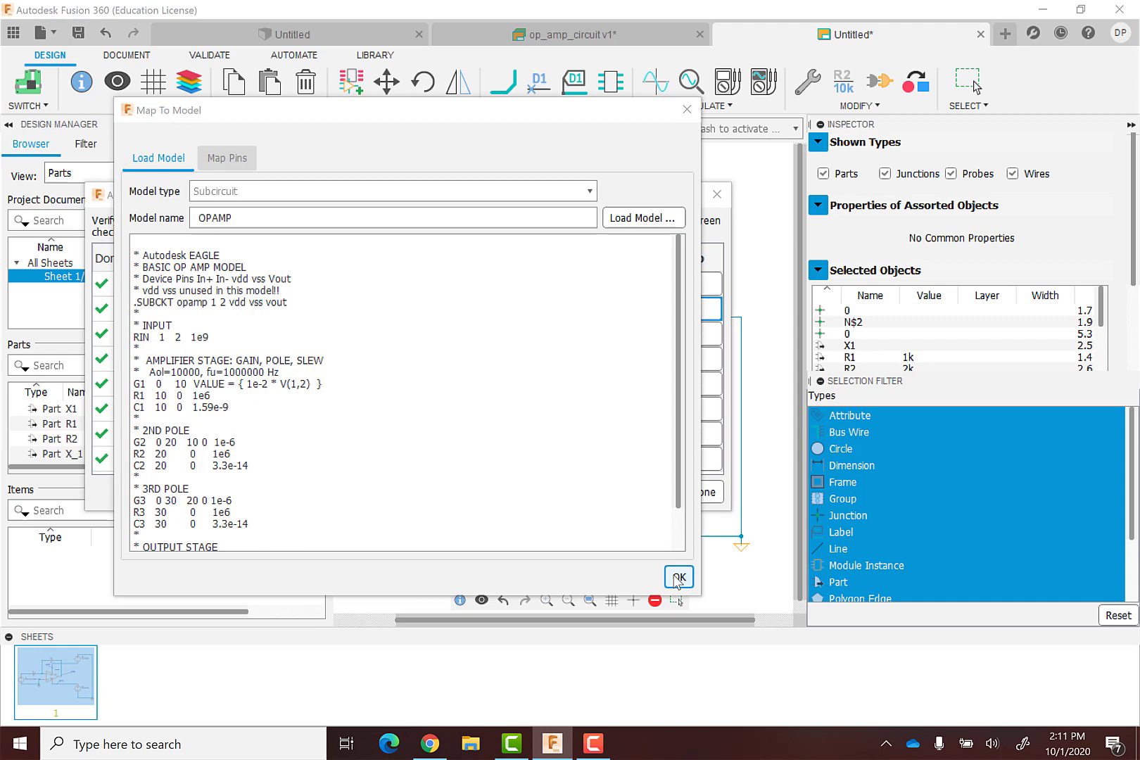
{"action": "left_click", "coordinate": [725, 595]}
{"action": "left_click", "coordinate": [591, 446]}
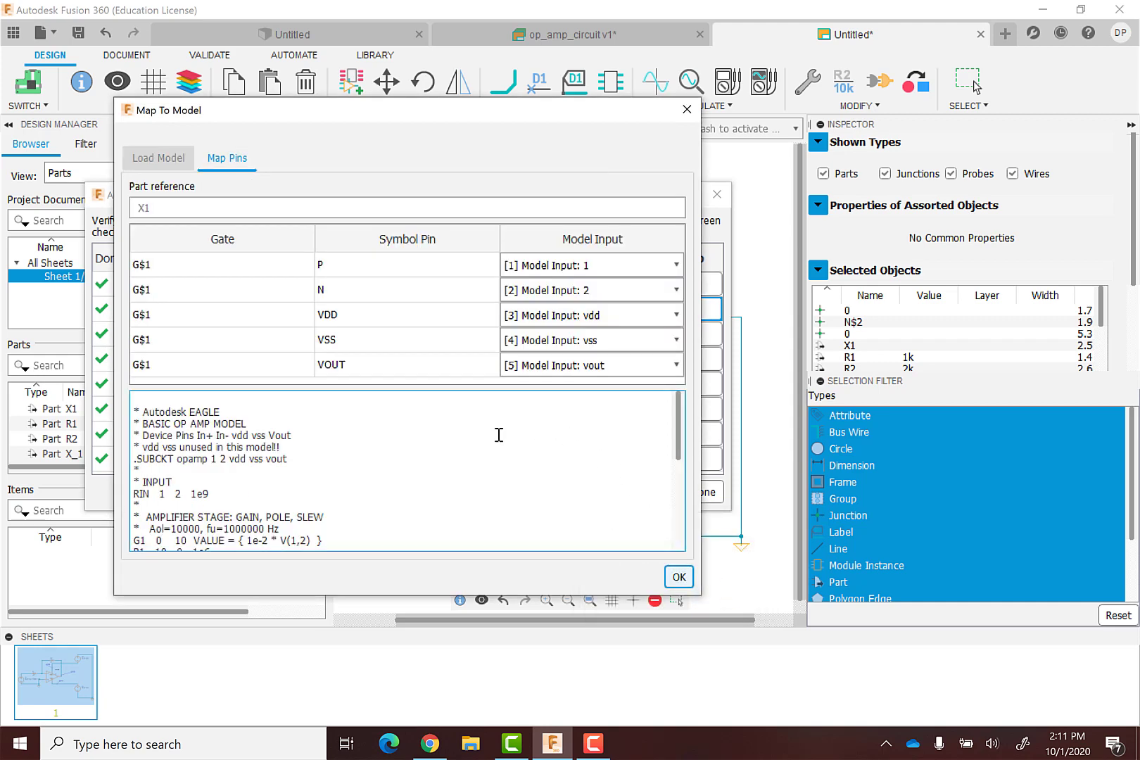
{"action": "left_click", "coordinate": [677, 577]}
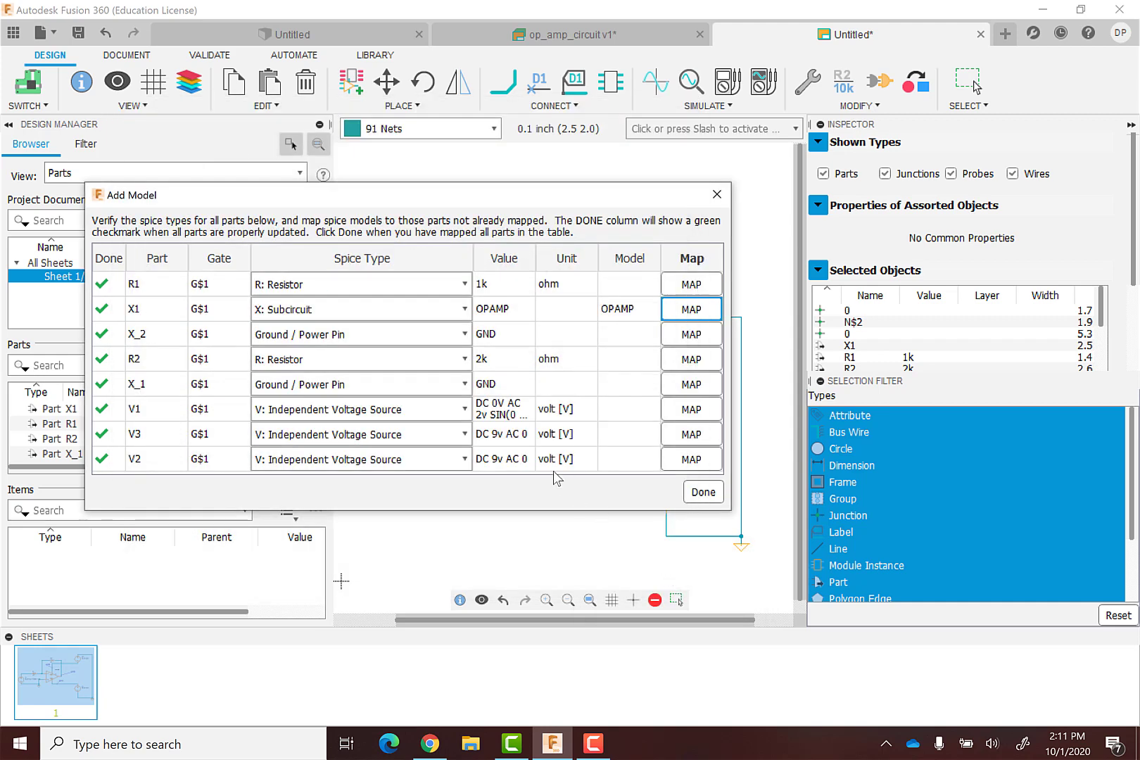
{"action": "left_click", "coordinate": [703, 493]}
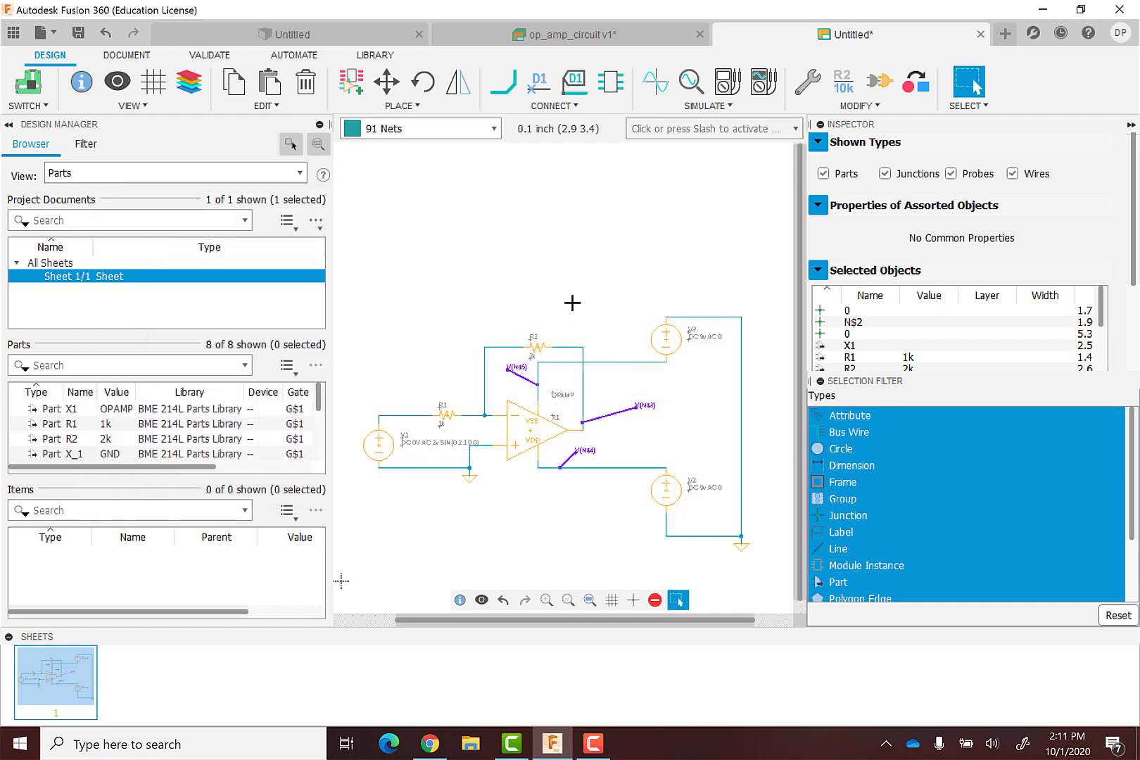
Run a Transient simulation with Start time 1 and End time 4.
{"action": "left_click", "coordinate": [658, 86]}
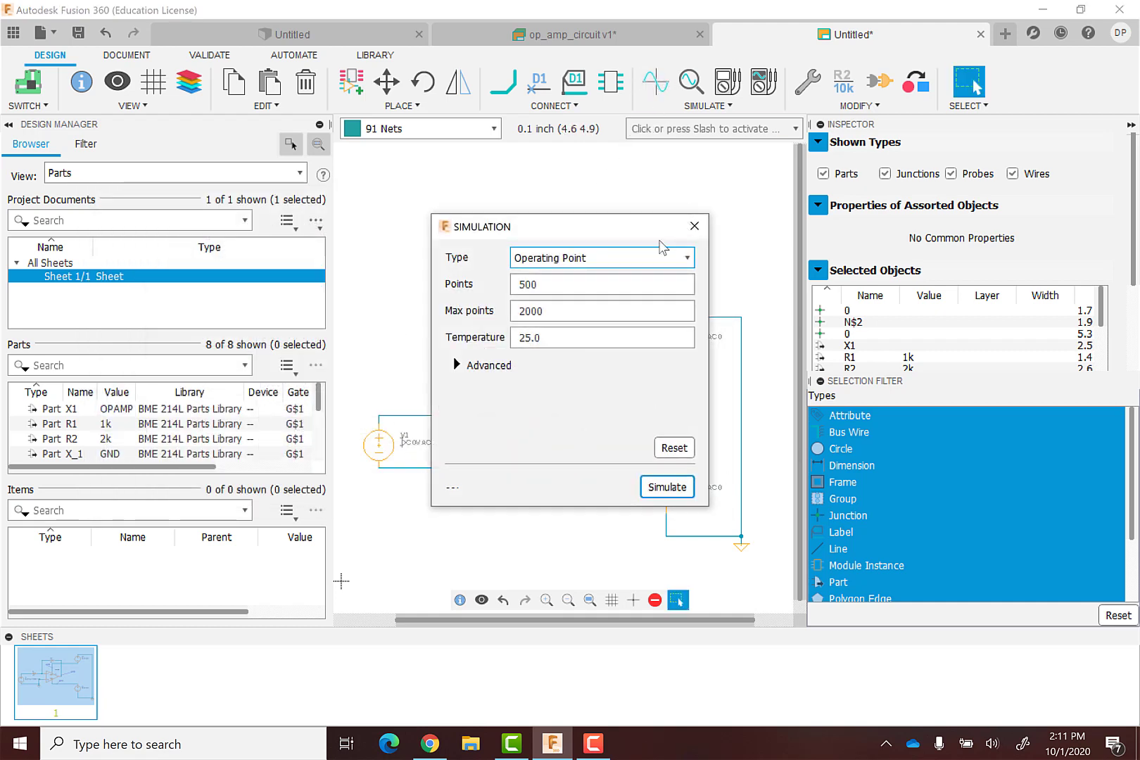
{"action": "left_click", "coordinate": [604, 259]}
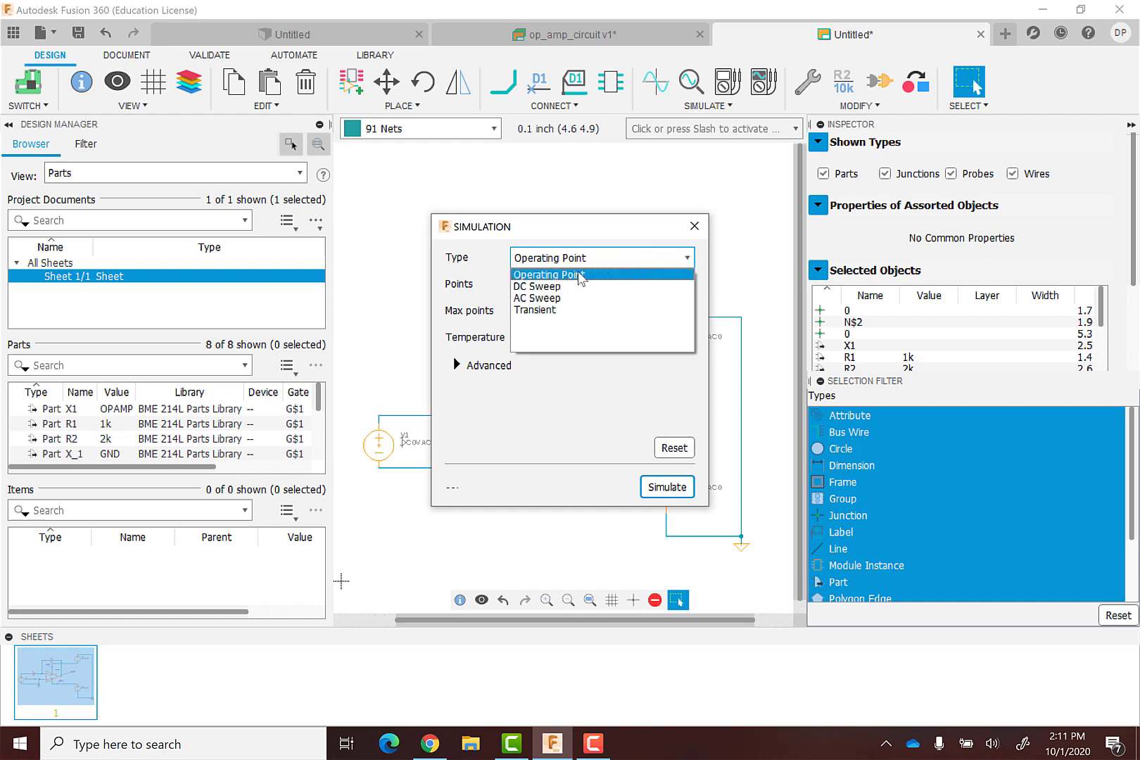
{"action": "left_click", "coordinate": [581, 276]}
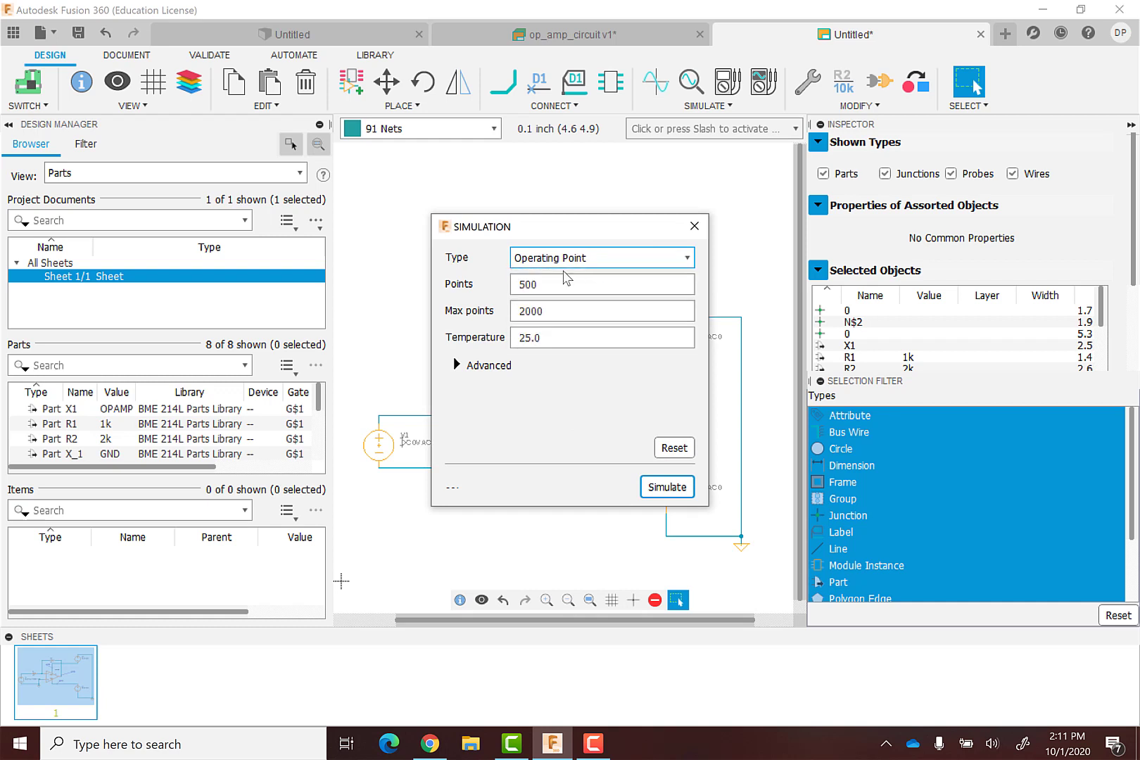
{"action": "left_click", "coordinate": [580, 257]}
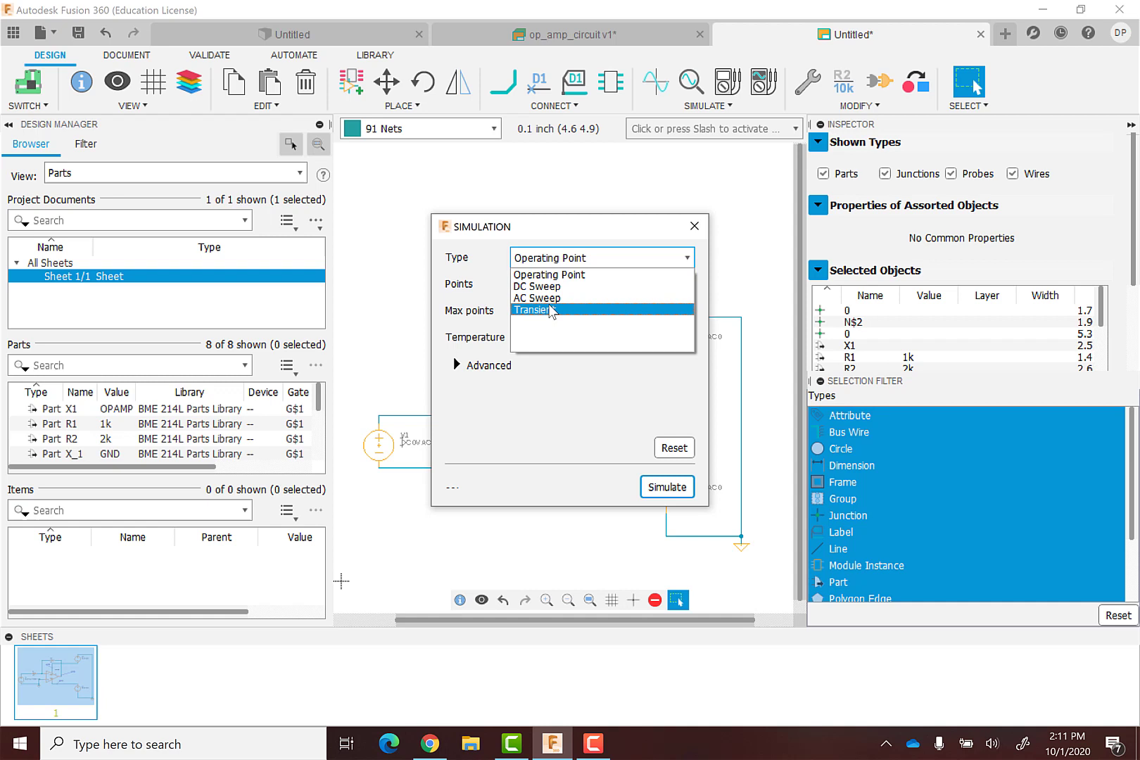
{"action": "left_click", "coordinate": [553, 309]}
{"action": "left_click", "coordinate": [535, 366]}
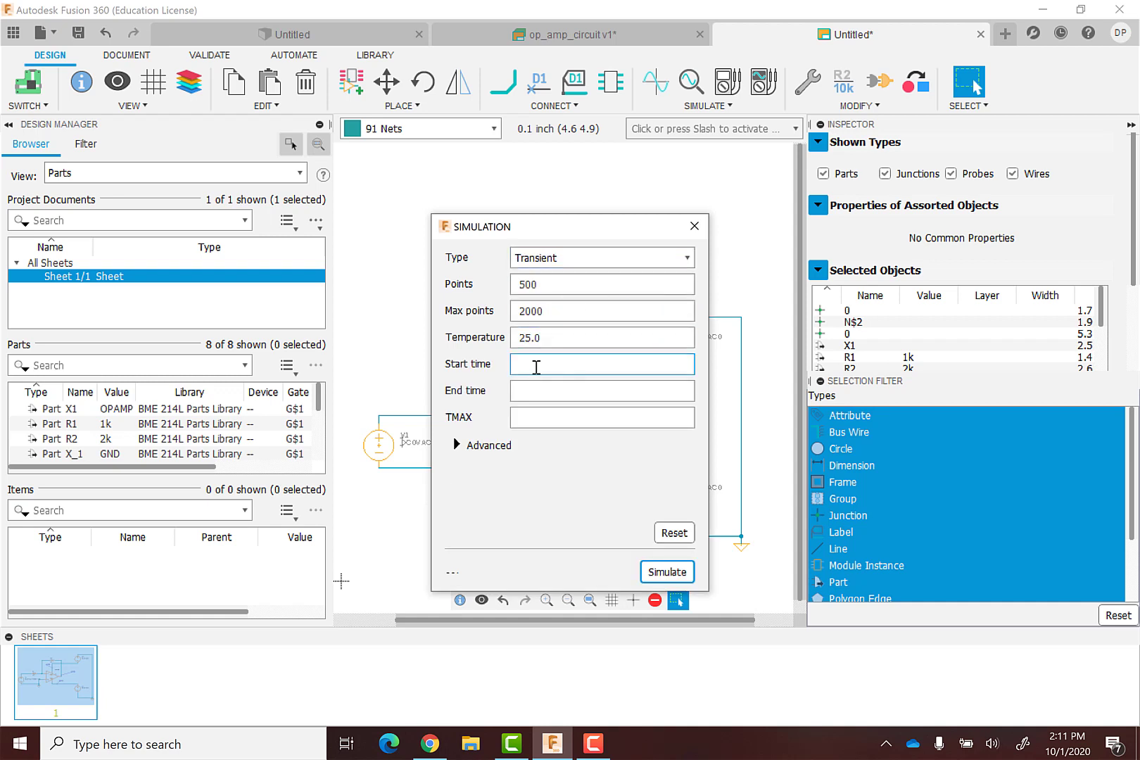
{"action": "type", "text": "1"}
{"action": "left_click", "coordinate": [542, 387]}
{"action": "type", "text": "4"}
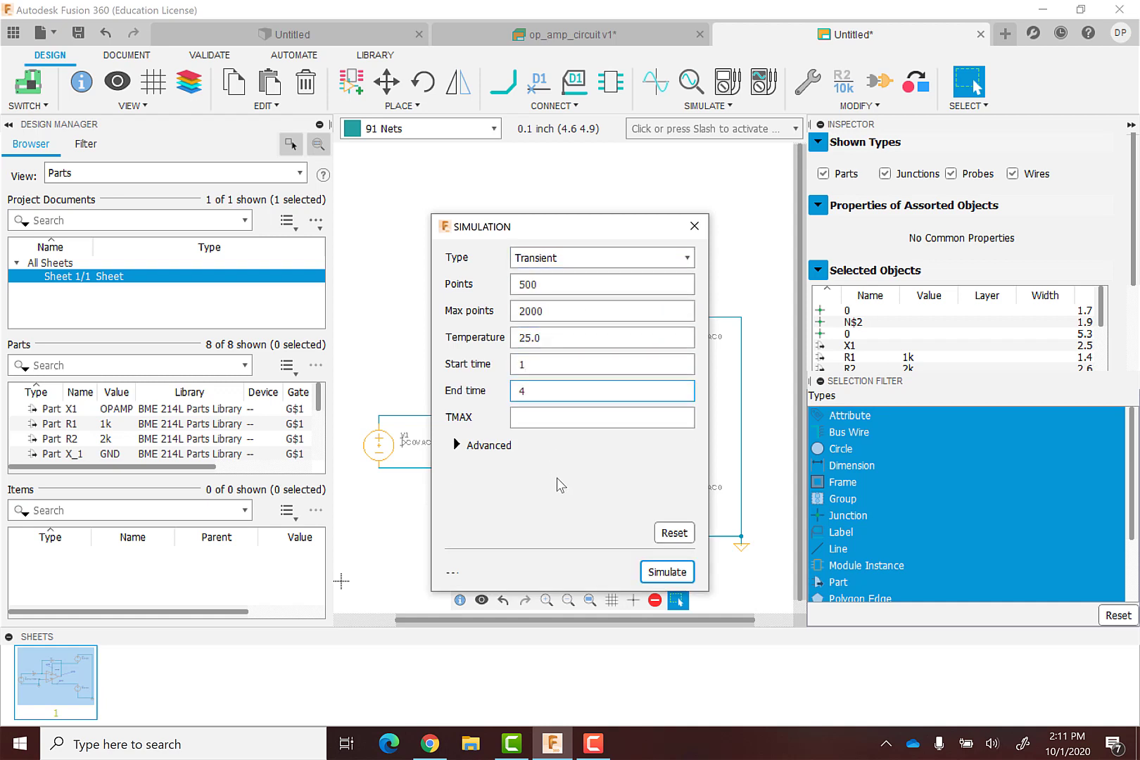
{"action": "left_click", "coordinate": [667, 572]}
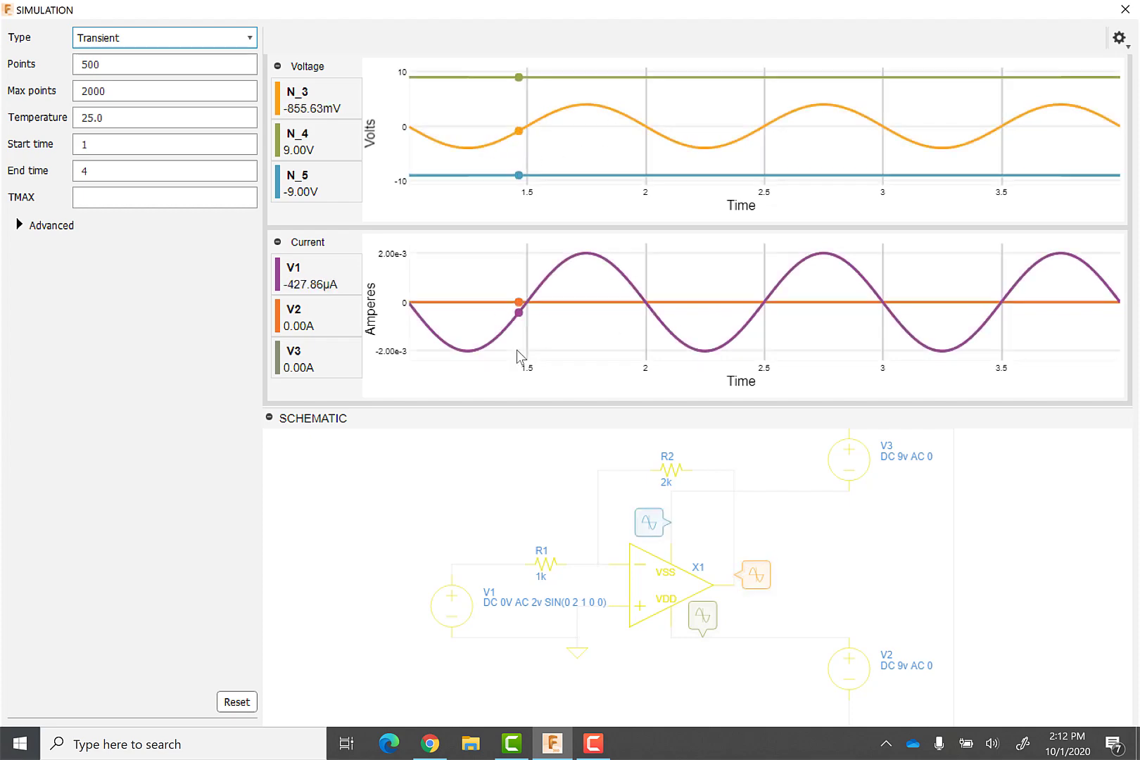
Close the transient simulation results window after reviewing the voltage and current plots.
{"action": "left_click", "coordinate": [1125, 9]}
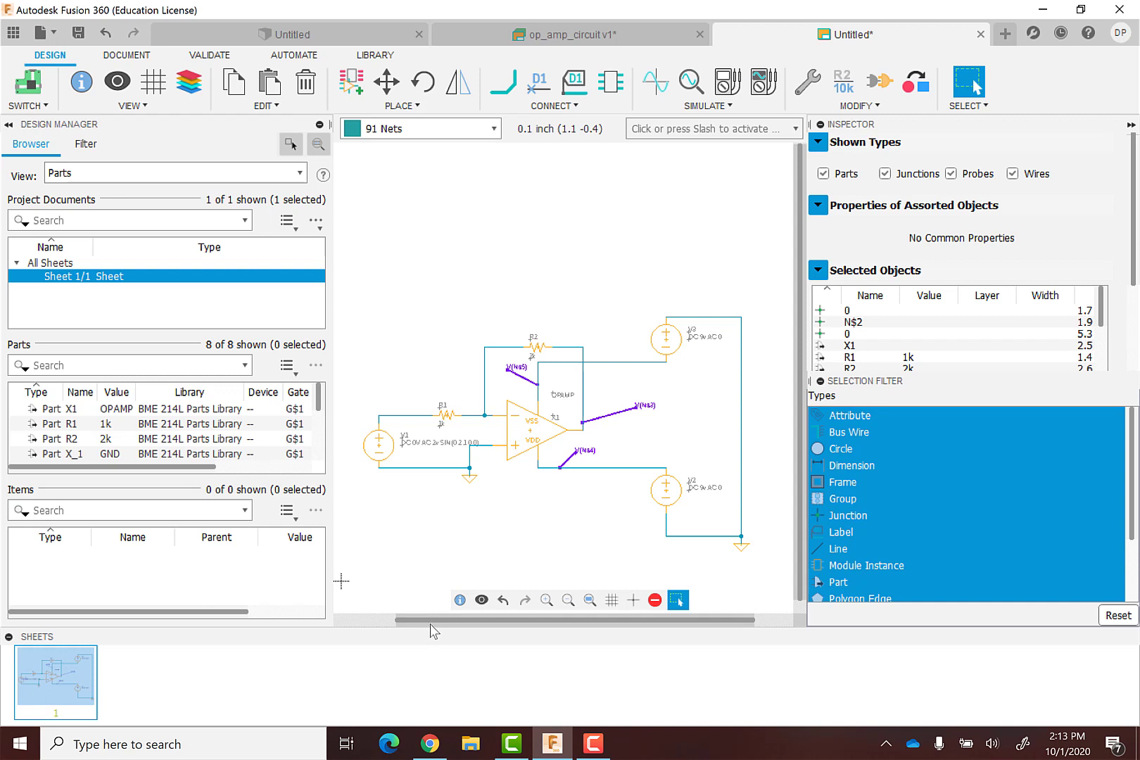
Scroll the schematic view across the wired op-amp circuit.
{"action": "left_click_drag", "start_coordinate": [432, 621], "coordinate": [392, 622]}
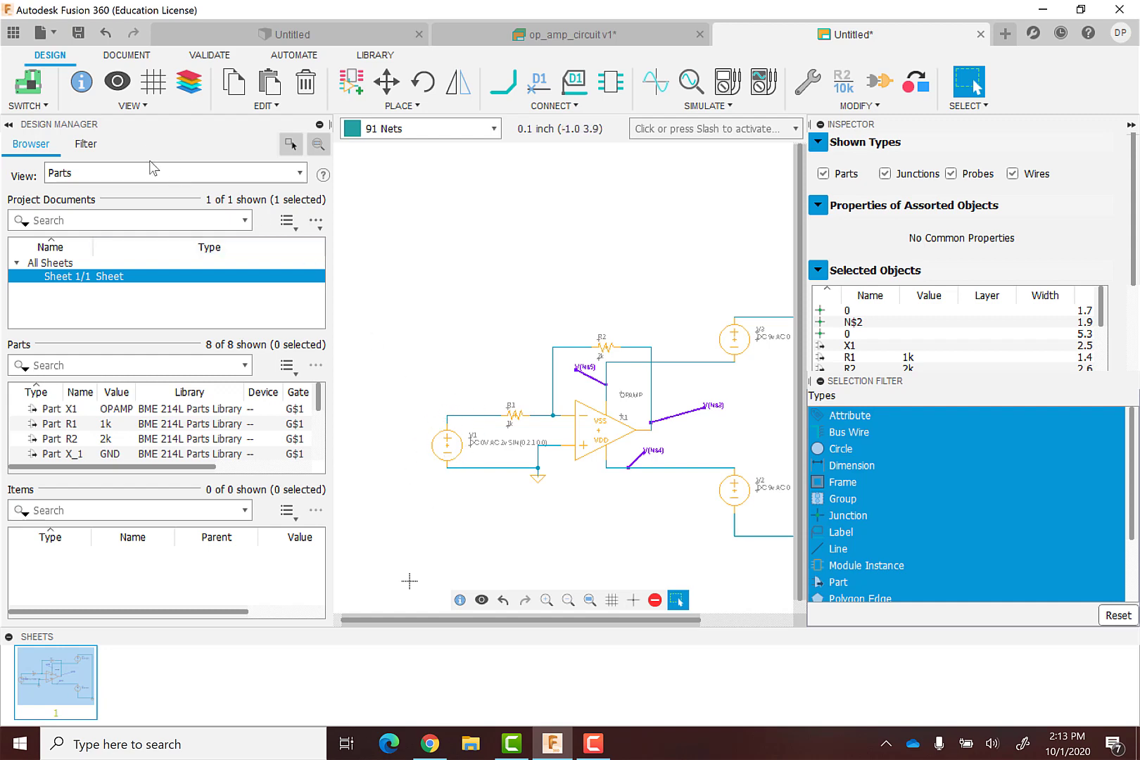
Compare PINHD-1X2 with PINHD-1X2/90 and add the straight PINHD-1X2 header from BME 214L.
{"action": "left_click", "coordinate": [351, 80]}
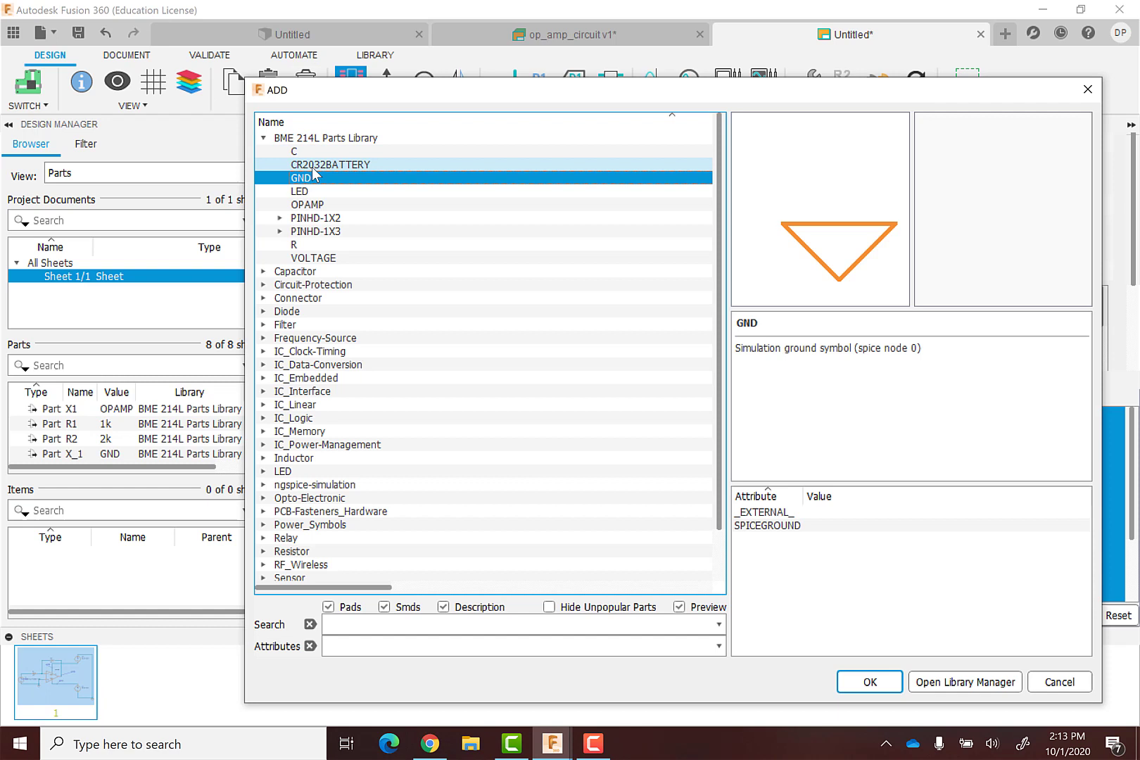
{"action": "left_click", "coordinate": [316, 218]}
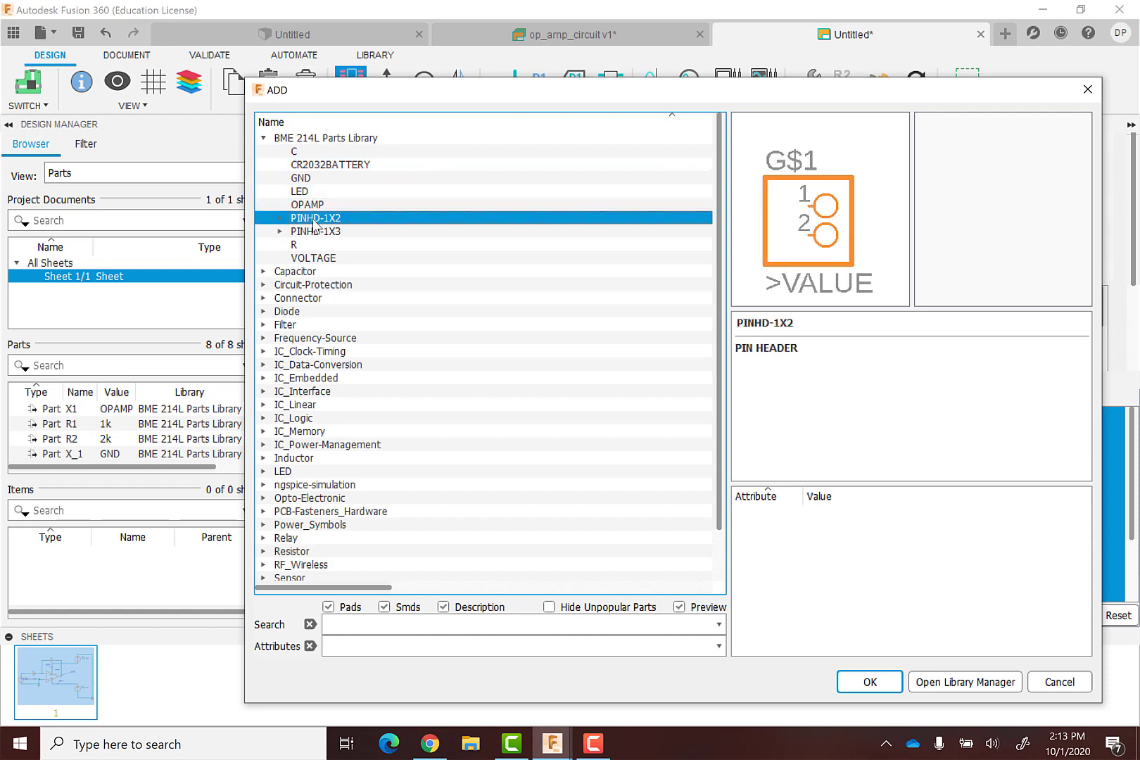
{"action": "left_click", "coordinate": [282, 218]}
{"action": "left_click", "coordinate": [321, 231]}
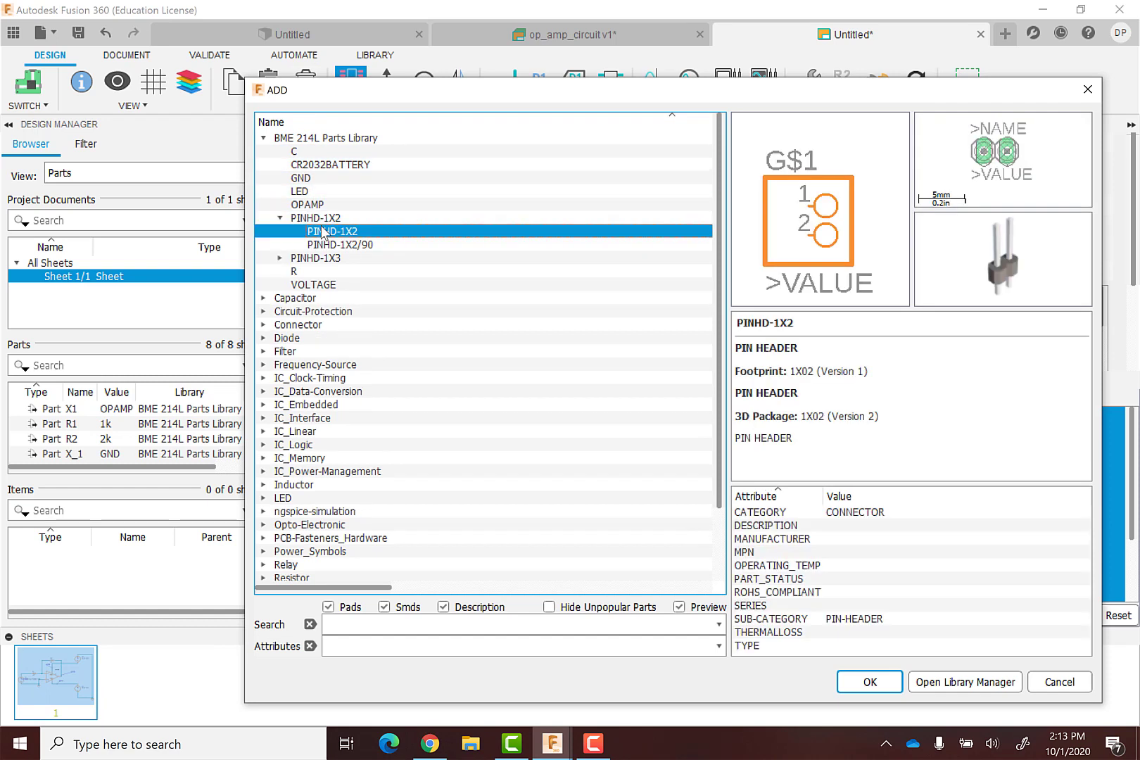
{"action": "left_click", "coordinate": [340, 244]}
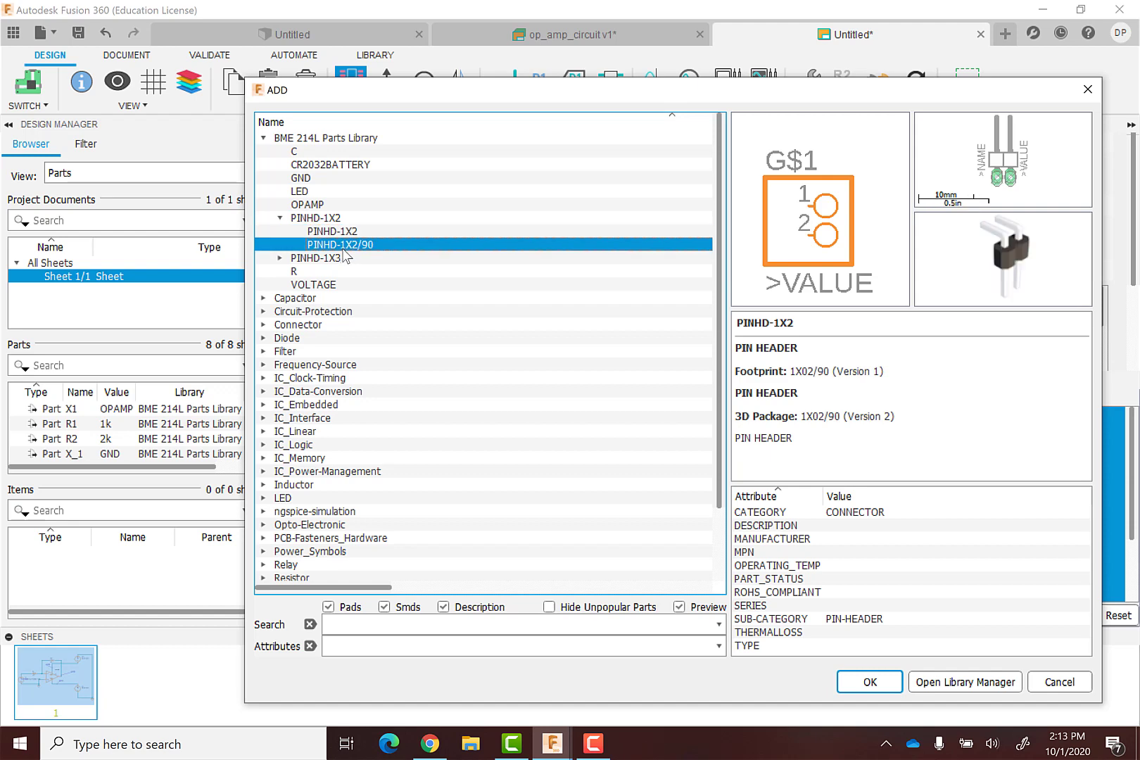
{"action": "left_click", "coordinate": [347, 233]}
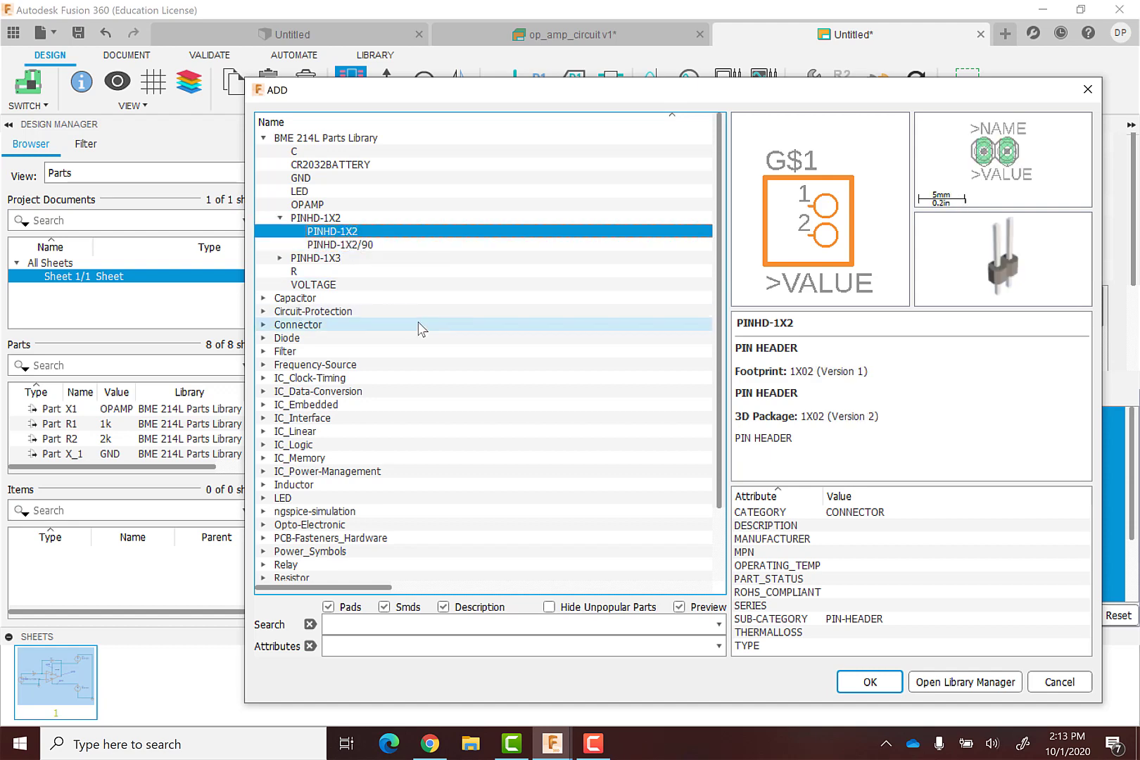
{"action": "left_click", "coordinate": [349, 246]}
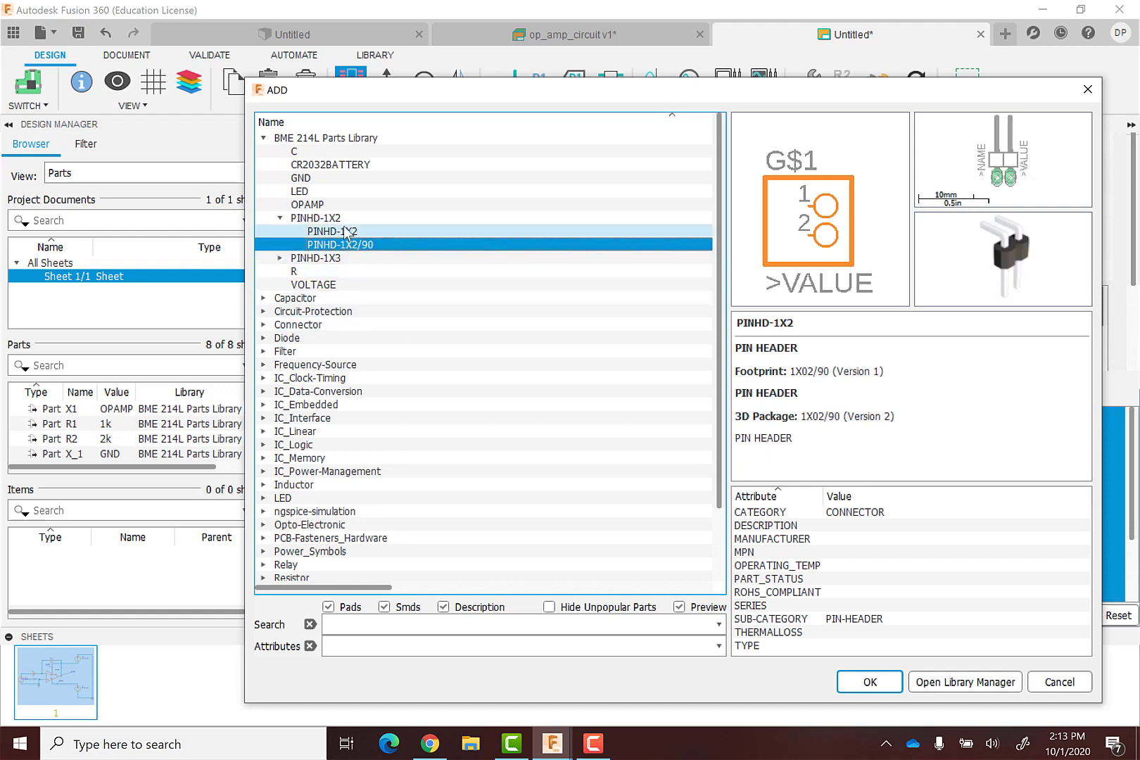
{"action": "left_click", "coordinate": [349, 230]}
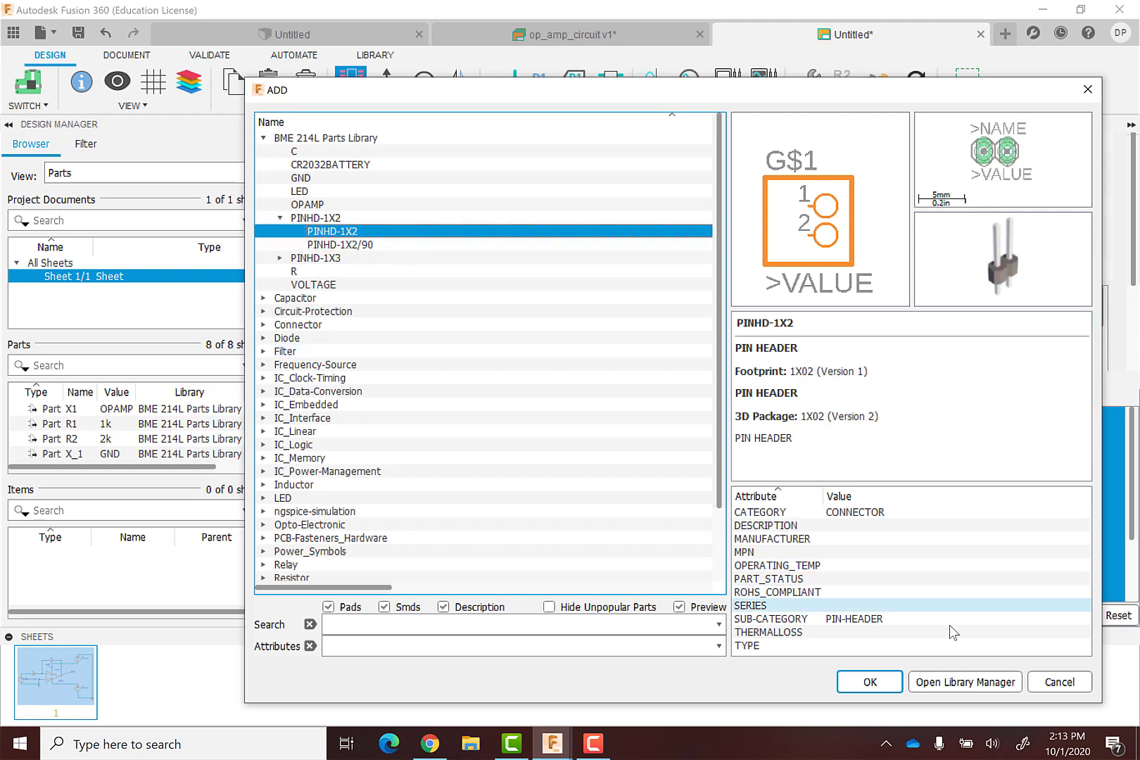
{"action": "left_click", "coordinate": [869, 682]}
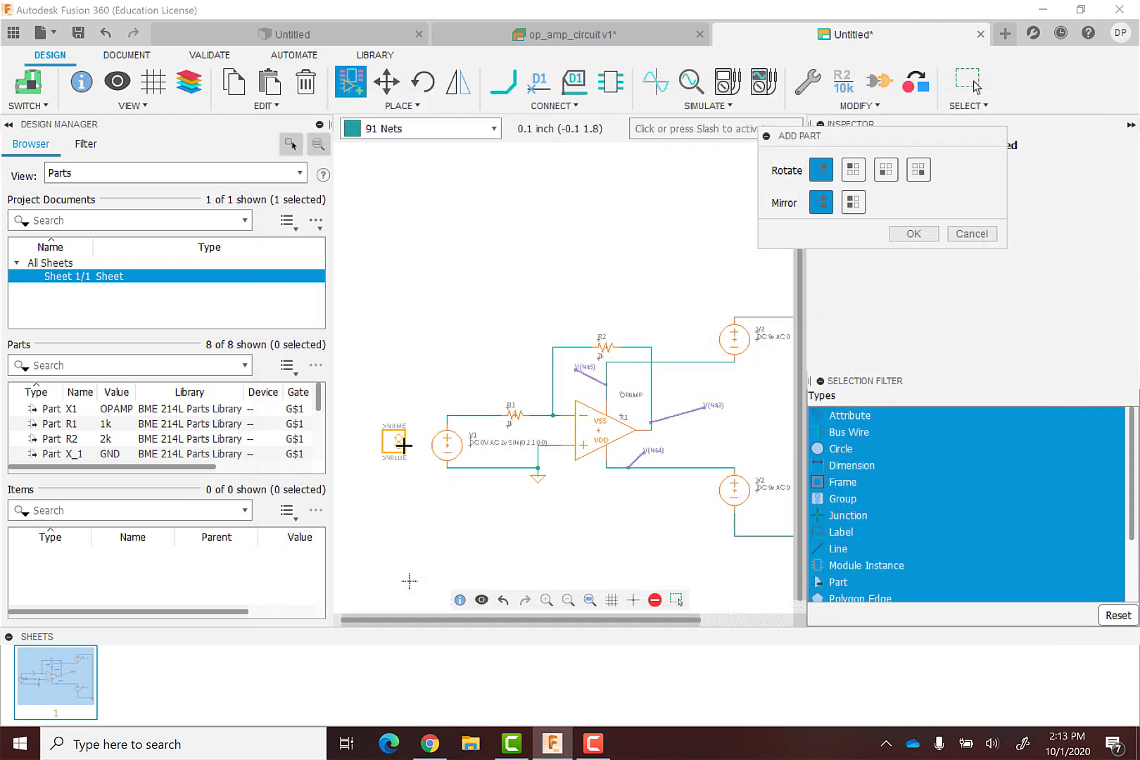
Drop a PINHD-1X2 header beside each of V1, V2 and V3, then finish placing.
{"action": "left_click", "coordinate": [404, 444]}
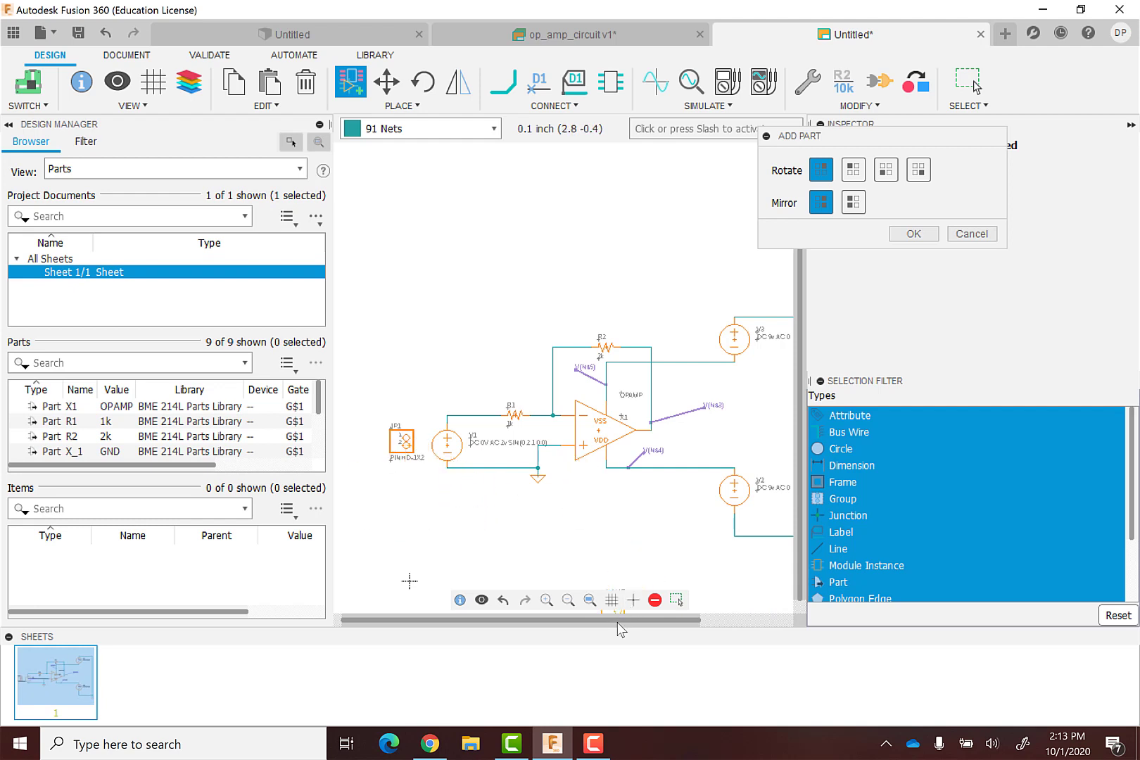
{"action": "left_click_drag", "start_coordinate": [636, 627], "coordinate": [736, 620]}
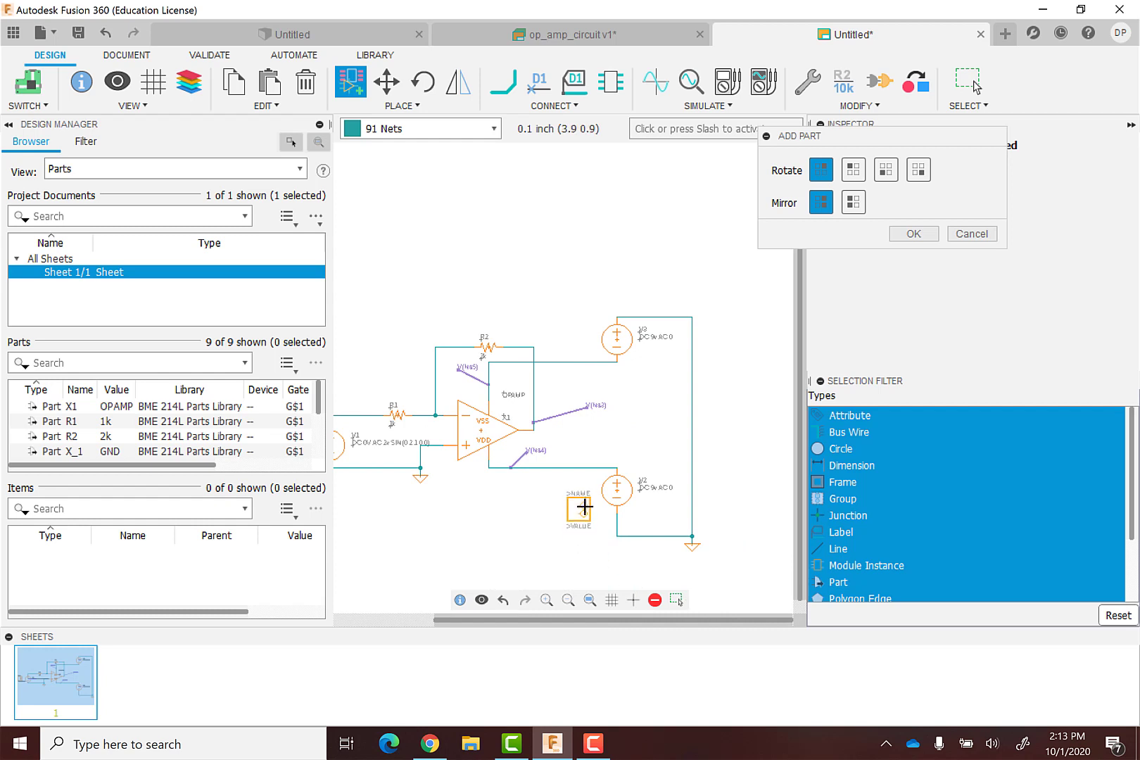
{"action": "left_click", "coordinate": [588, 491]}
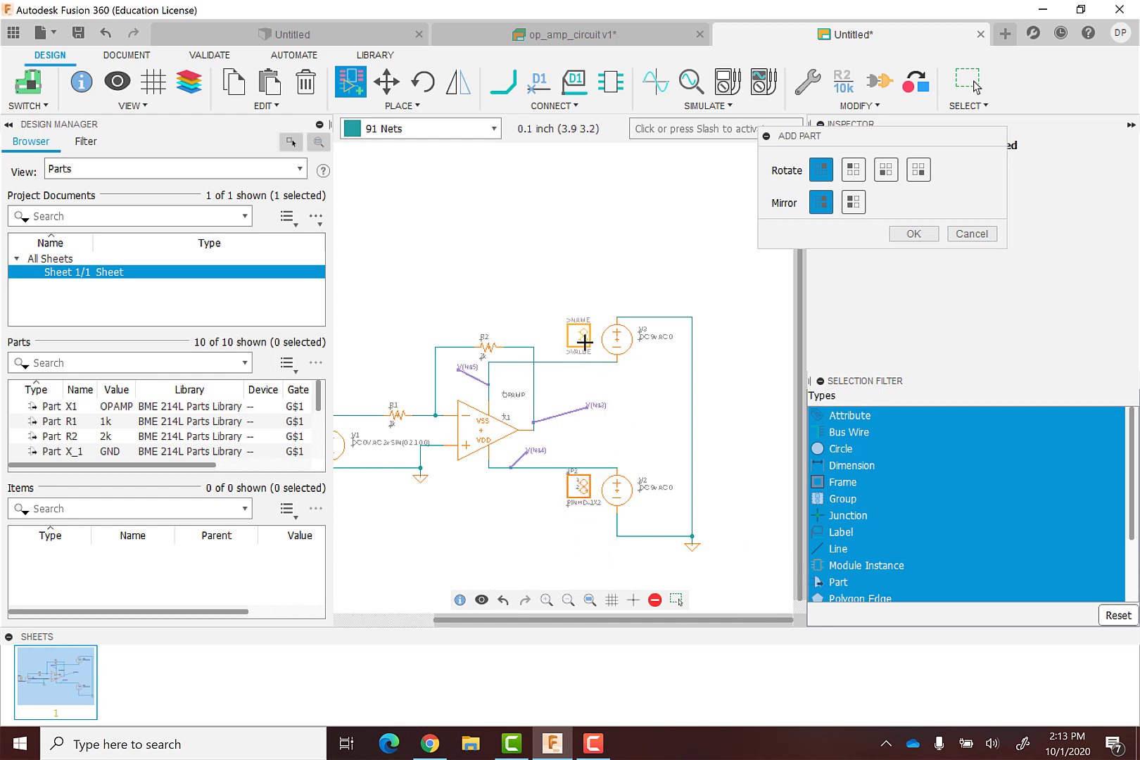
{"action": "left_click", "coordinate": [587, 340]}
{"action": "left_click", "coordinate": [913, 238]}
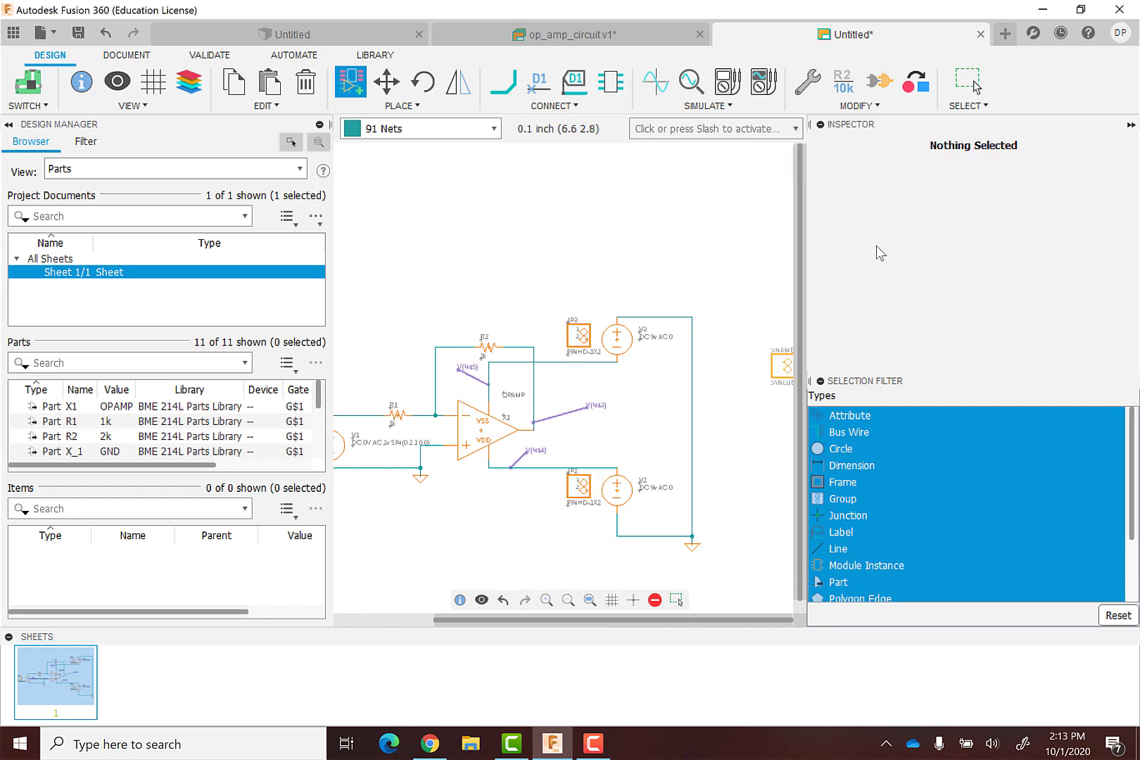
{"action": "left_click_drag", "start_coordinate": [561, 626], "coordinate": [520, 620]}
{"action": "left_click", "coordinate": [383, 441]}
{"action": "key", "text": "ctrl+a"}
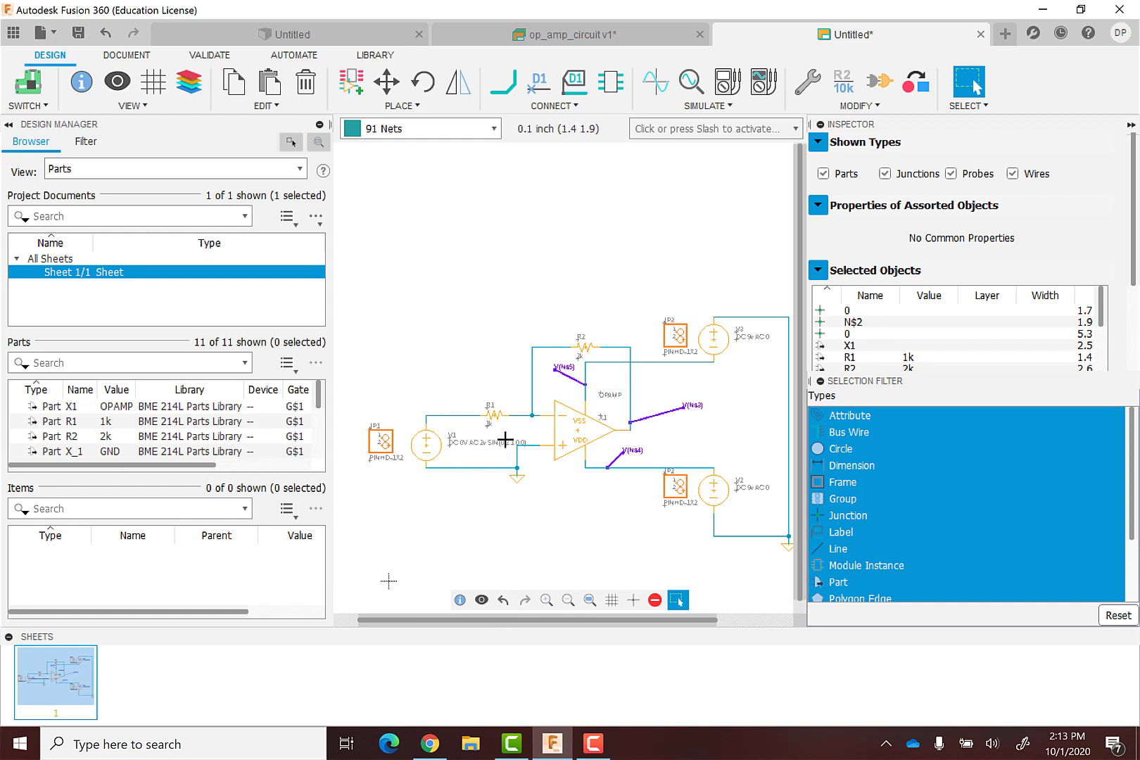
Wire JP1's two pins to V1's top and bottom wires.
{"action": "scroll", "coordinate": [394, 458], "scroll_direction": "up", "scroll_amount": 5}
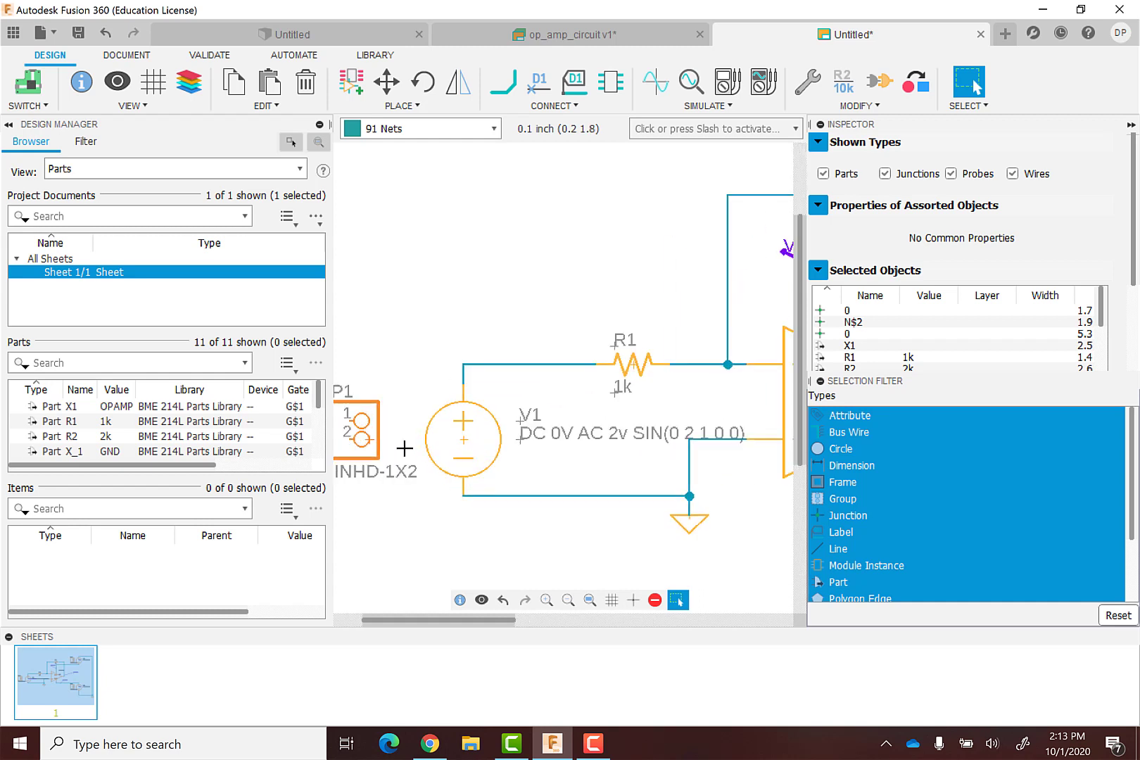
{"action": "left_click", "coordinate": [502, 80]}
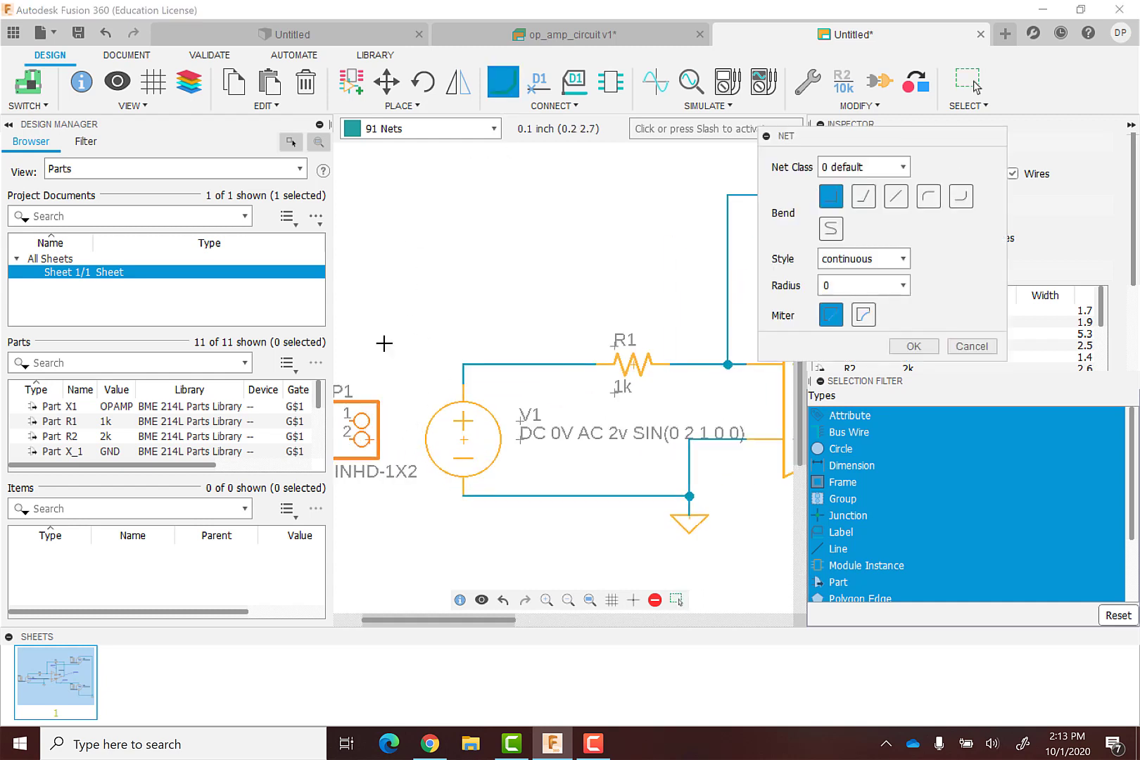
{"action": "left_click", "coordinate": [359, 420]}
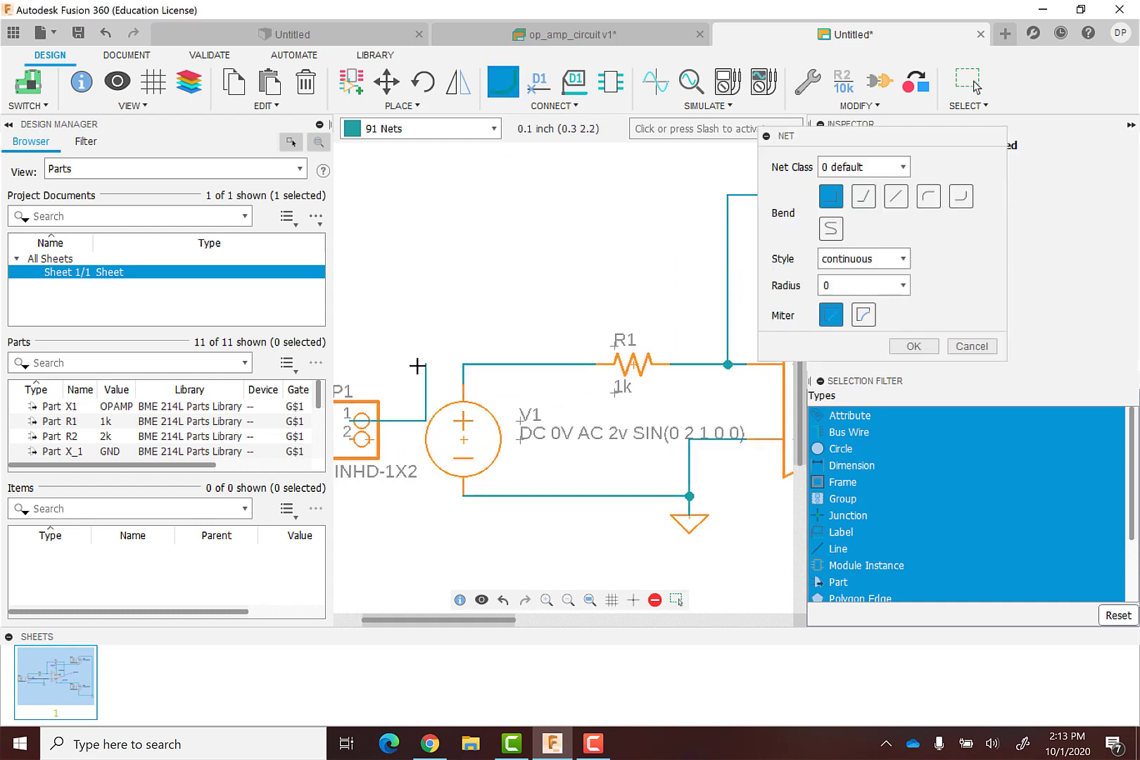
{"action": "left_click", "coordinate": [463, 364]}
{"action": "left_click", "coordinate": [353, 439]}
{"action": "left_click", "coordinate": [463, 495]}
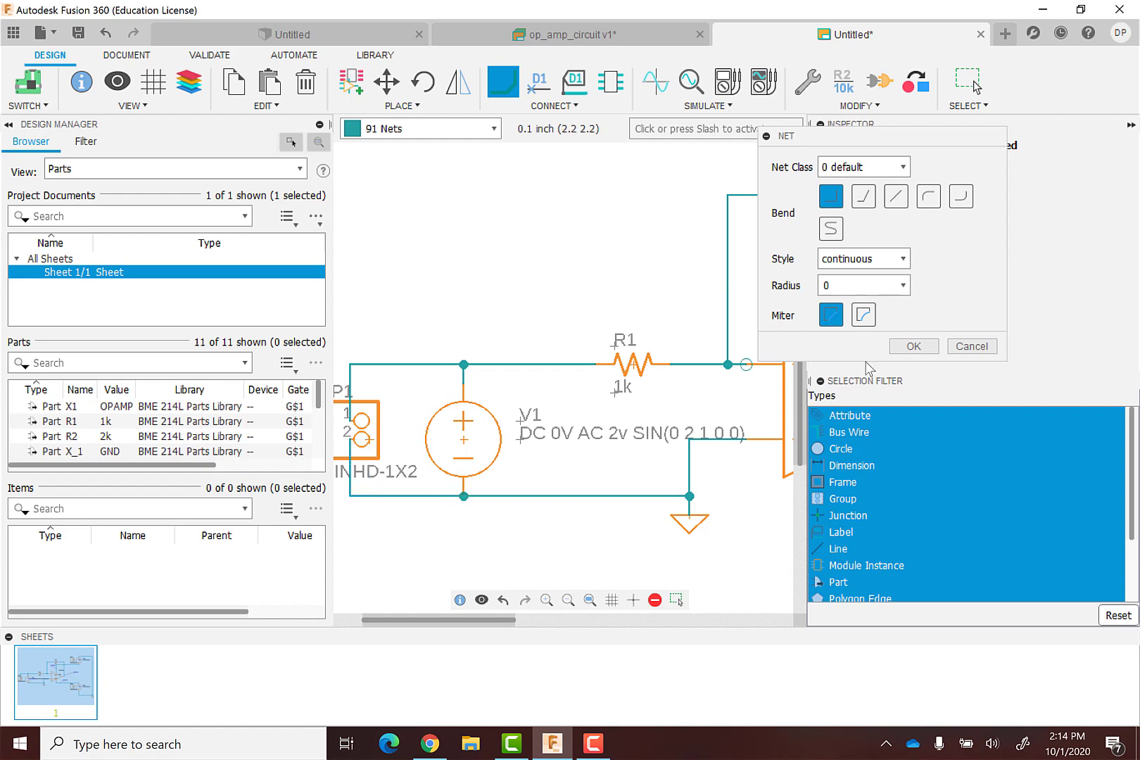
{"action": "key", "text": "Escape"}
{"action": "scroll", "coordinate": [676, 494], "scroll_direction": "down", "scroll_amount": 3}
{"action": "left_click_drag", "start_coordinate": [560, 620], "coordinate": [706, 620]}
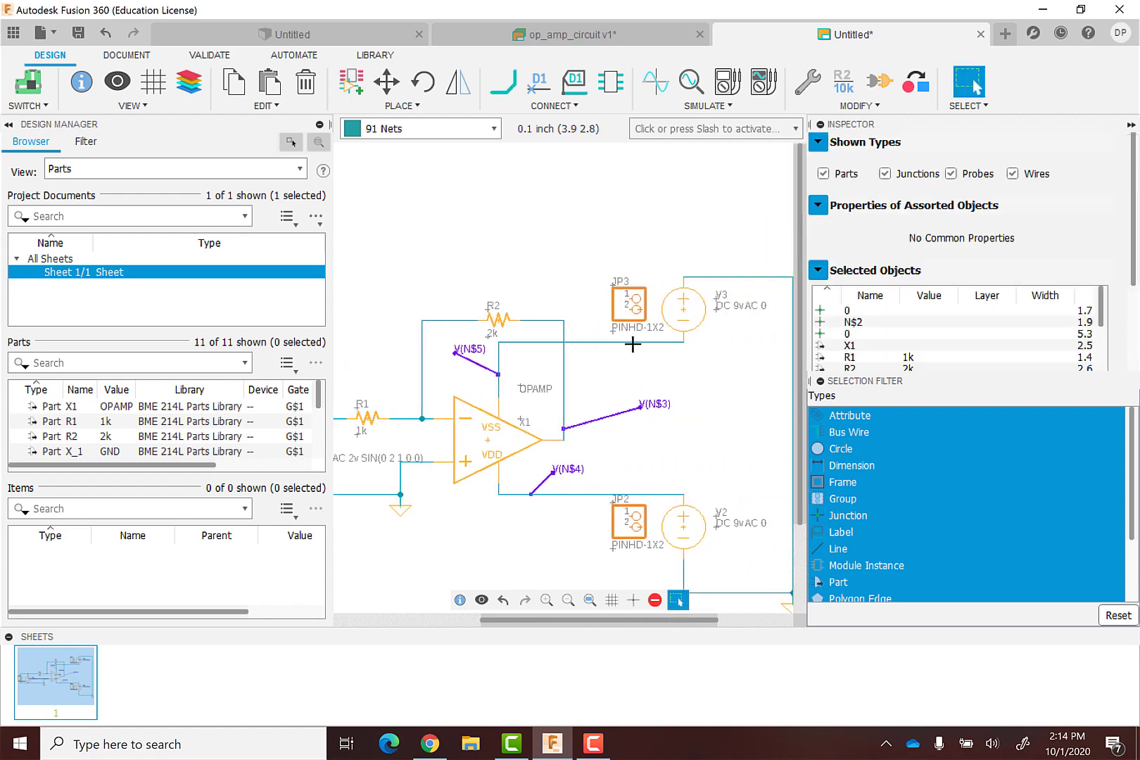
Wire JP3 to the top net and JP2 to the bottom net.
{"action": "key", "text": "n"}
{"action": "left_click", "coordinate": [631, 296]}
{"action": "left_click", "coordinate": [684, 277]}
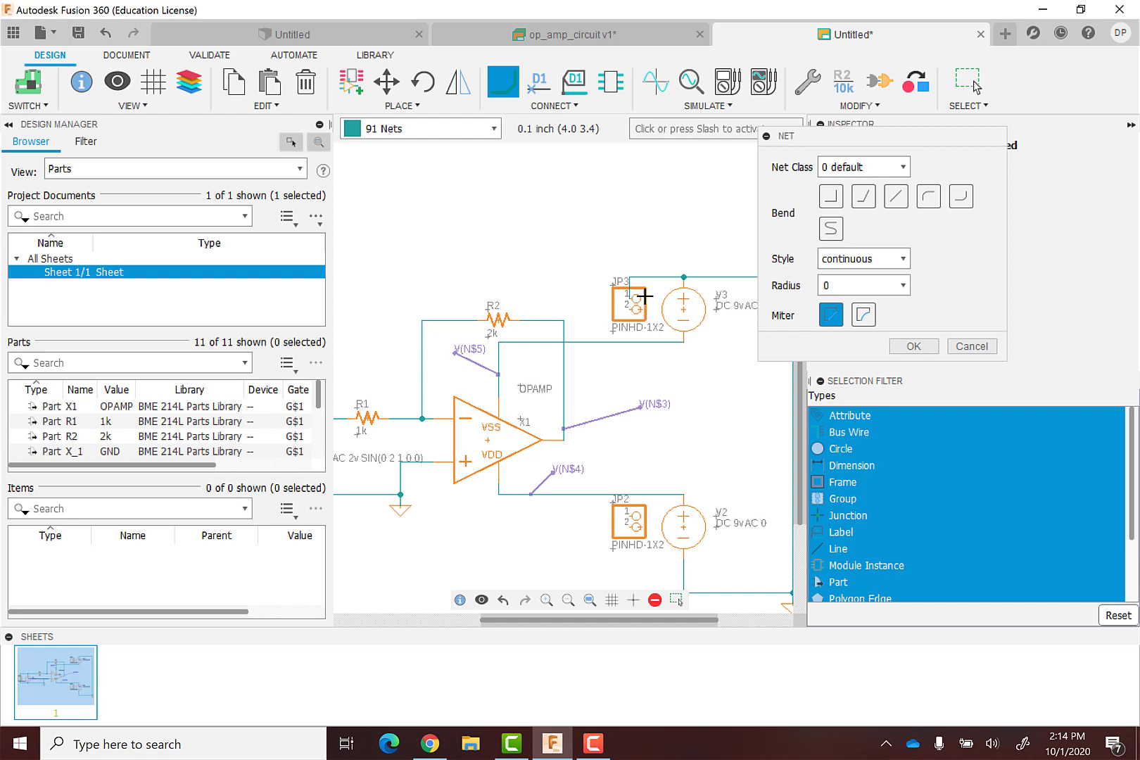
{"action": "left_click", "coordinate": [631, 308]}
{"action": "left_click", "coordinate": [632, 533]}
{"action": "scroll", "coordinate": [633, 570], "scroll_direction": "down", "scroll_amount": 4}
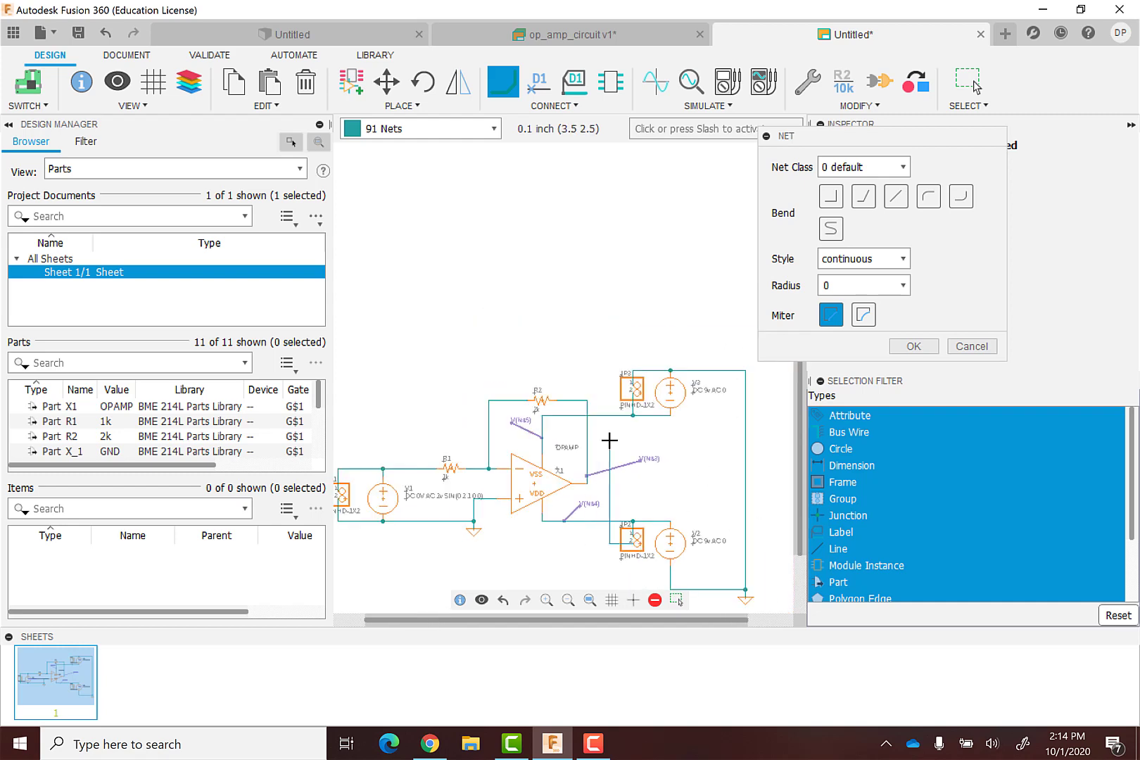
{"action": "left_click", "coordinate": [656, 563]}
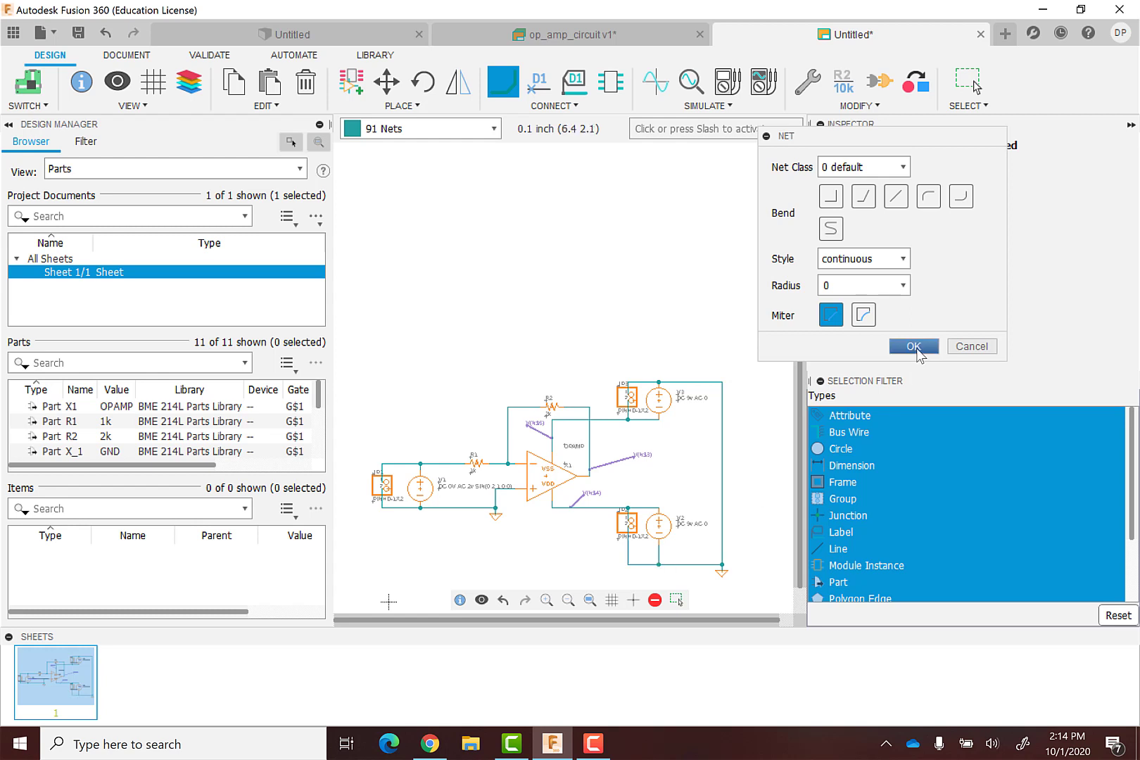
{"action": "left_click", "coordinate": [913, 346]}
{"action": "key", "text": "ctrl+a"}
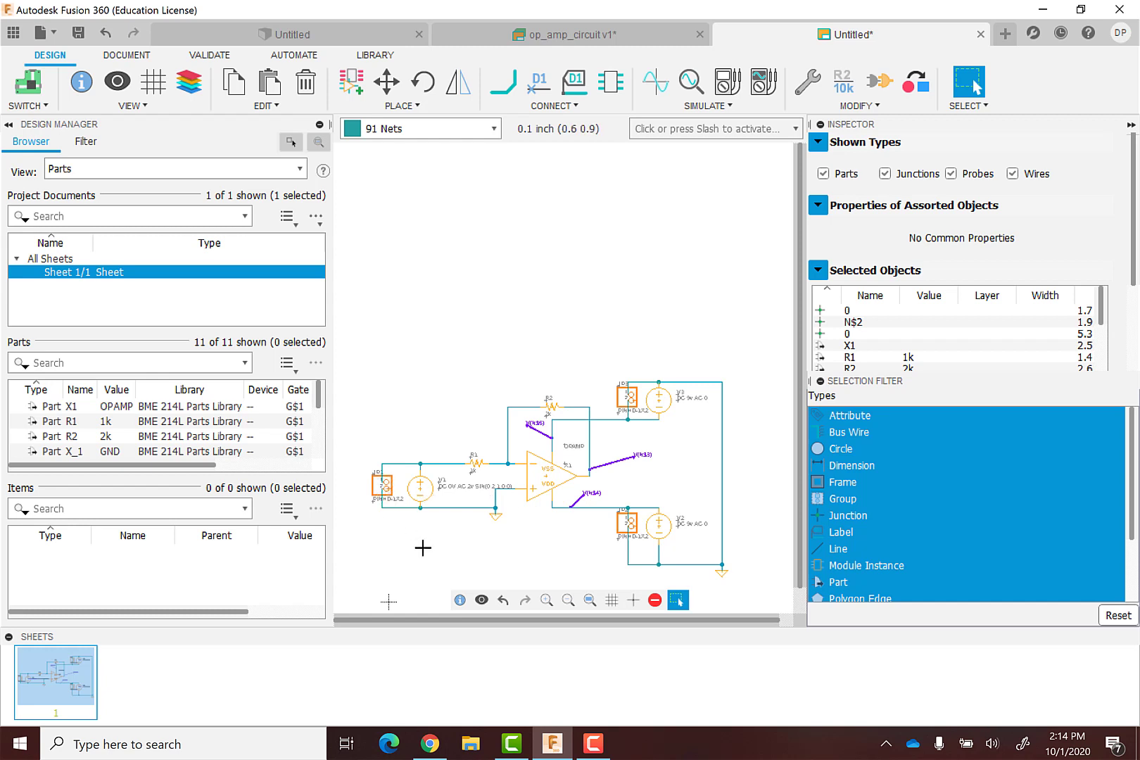
{"action": "scroll", "coordinate": [421, 549], "scroll_direction": "up", "scroll_amount": 1}
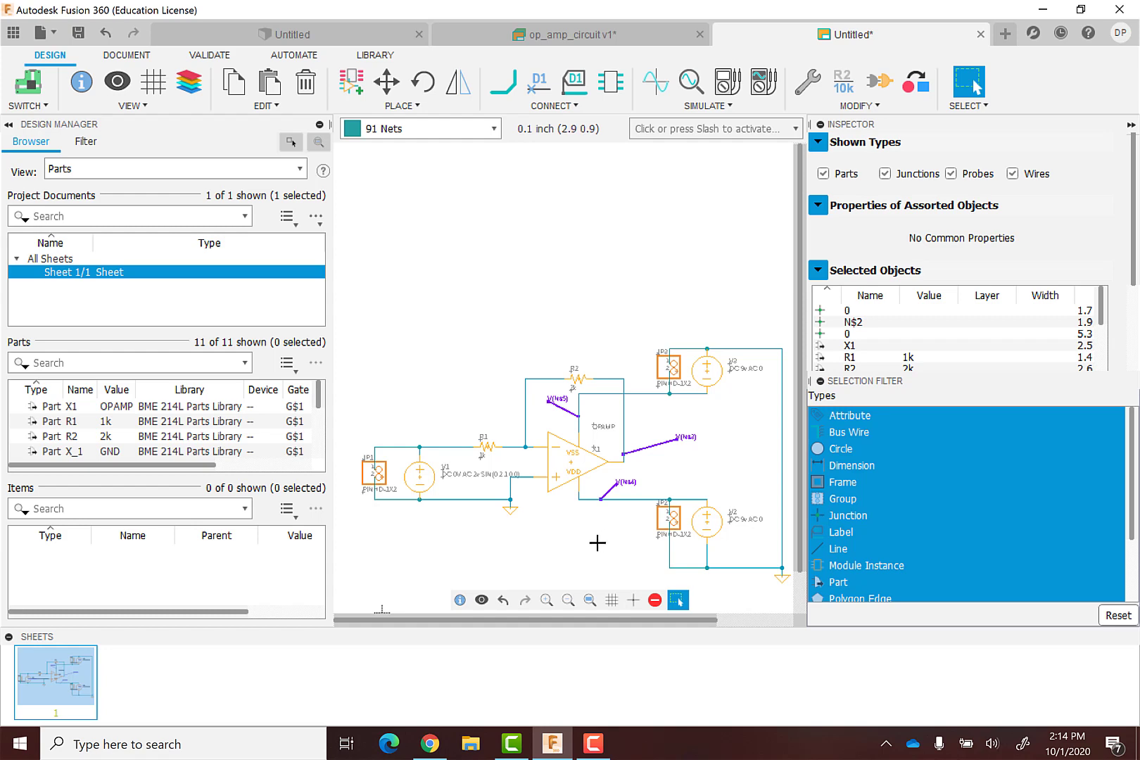
Rename header JP2 to 9VBATTERY2 in the Inspector Name field.
{"action": "scroll", "coordinate": [709, 543], "scroll_direction": "up", "scroll_amount": 3}
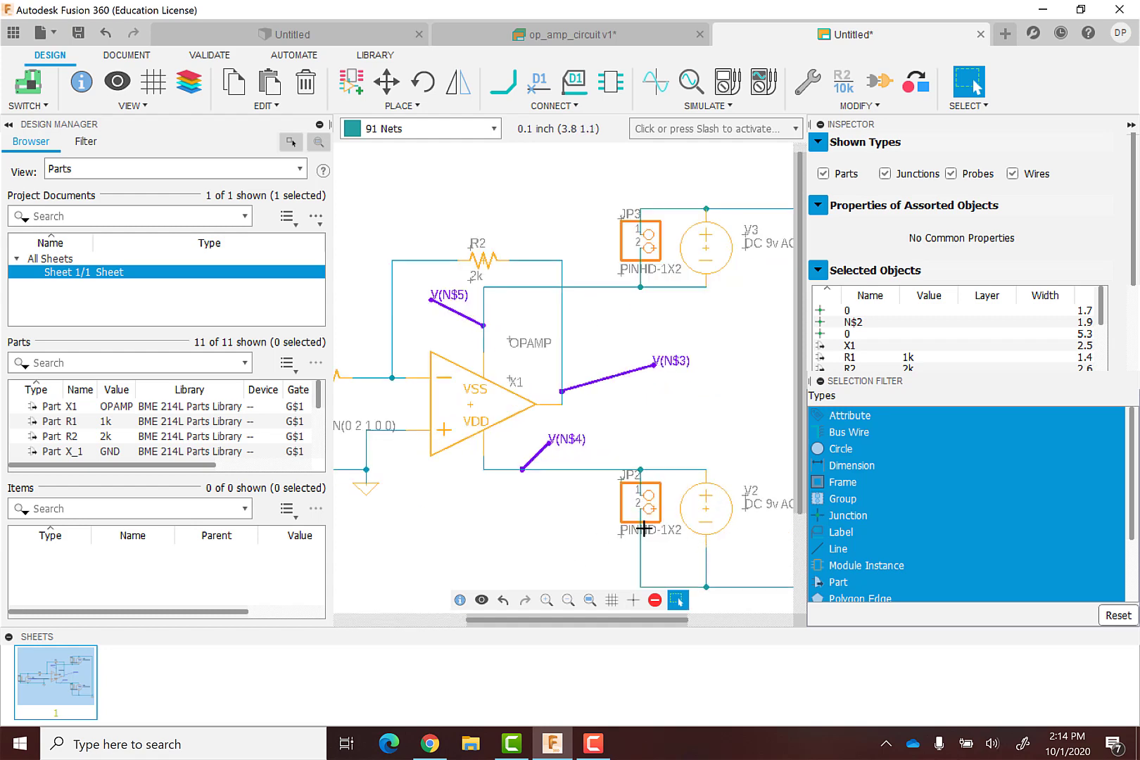
{"action": "scroll", "coordinate": [565, 540], "scroll_direction": "down", "scroll_amount": 2}
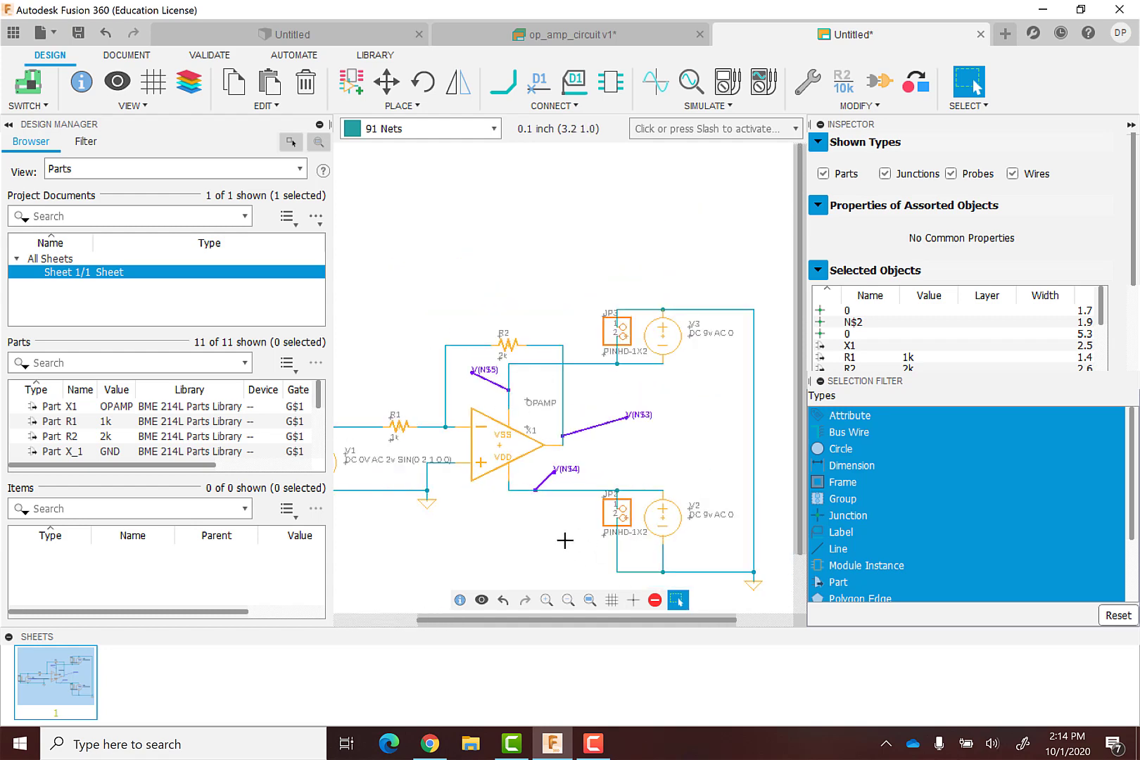
{"action": "scroll", "coordinate": [565, 541], "scroll_direction": "up", "scroll_amount": 3}
{"action": "scroll", "coordinate": [632, 521], "scroll_direction": "up", "scroll_amount": 1}
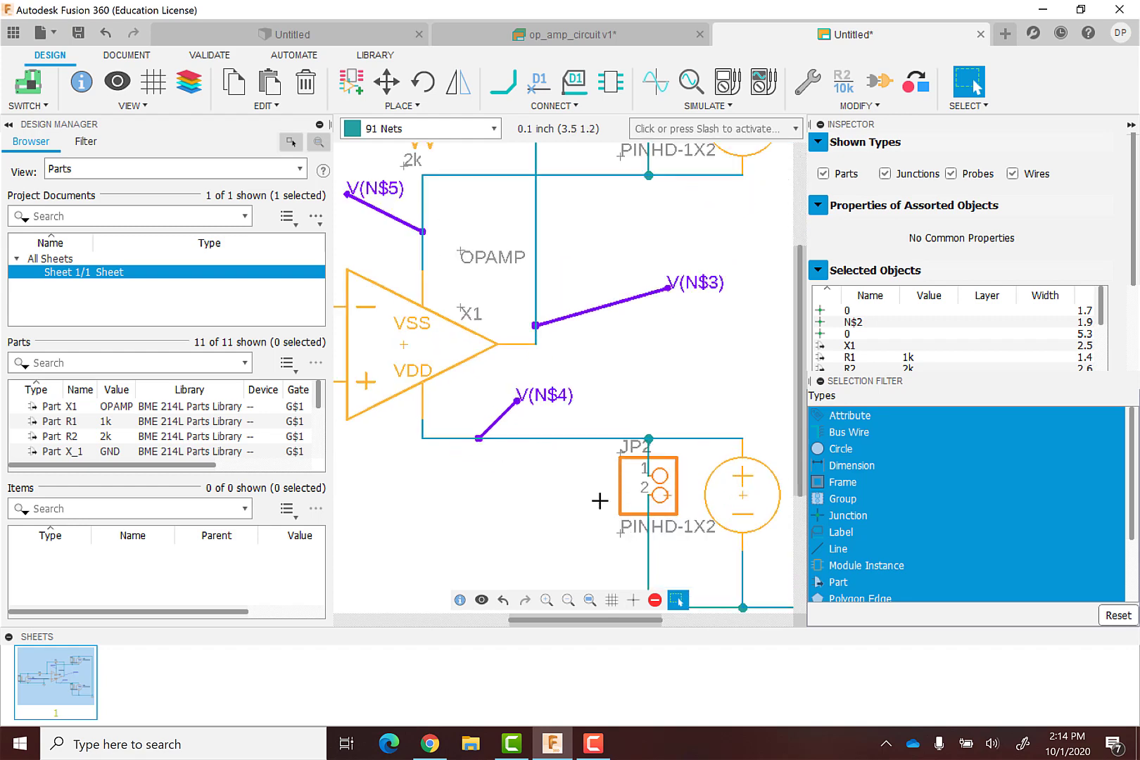
{"action": "scroll", "coordinate": [600, 500], "scroll_direction": "up", "scroll_amount": 2}
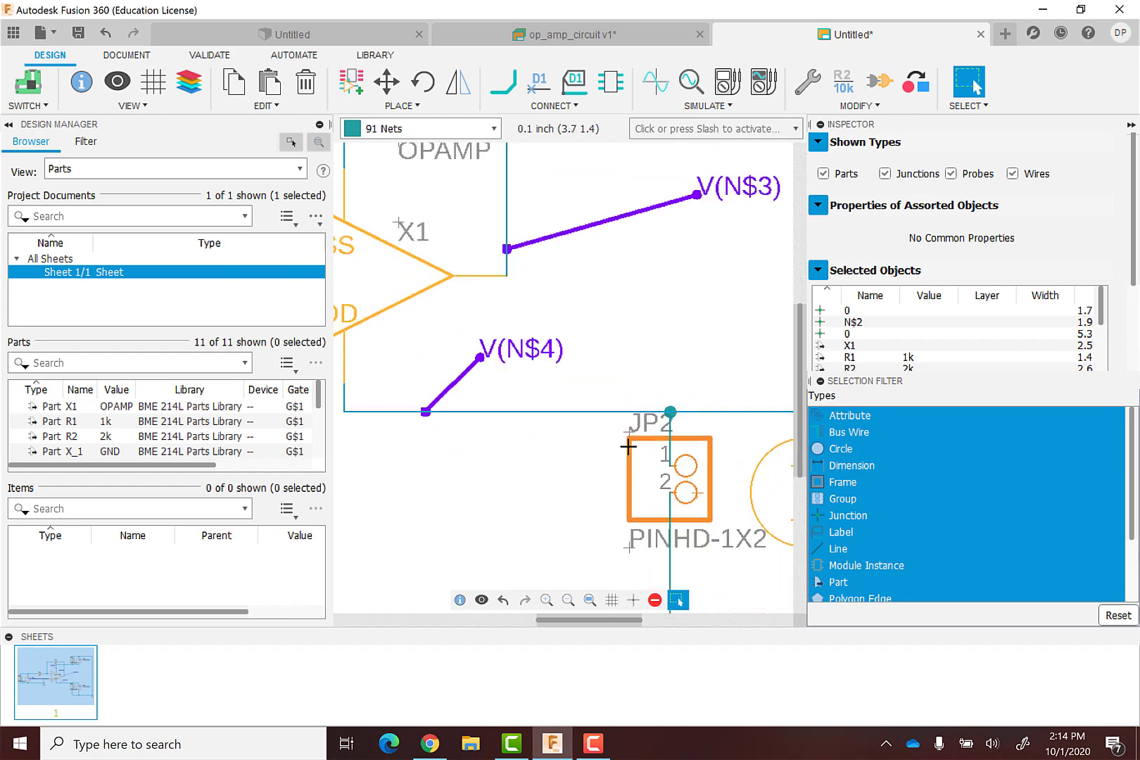
{"action": "left_click", "coordinate": [697, 492]}
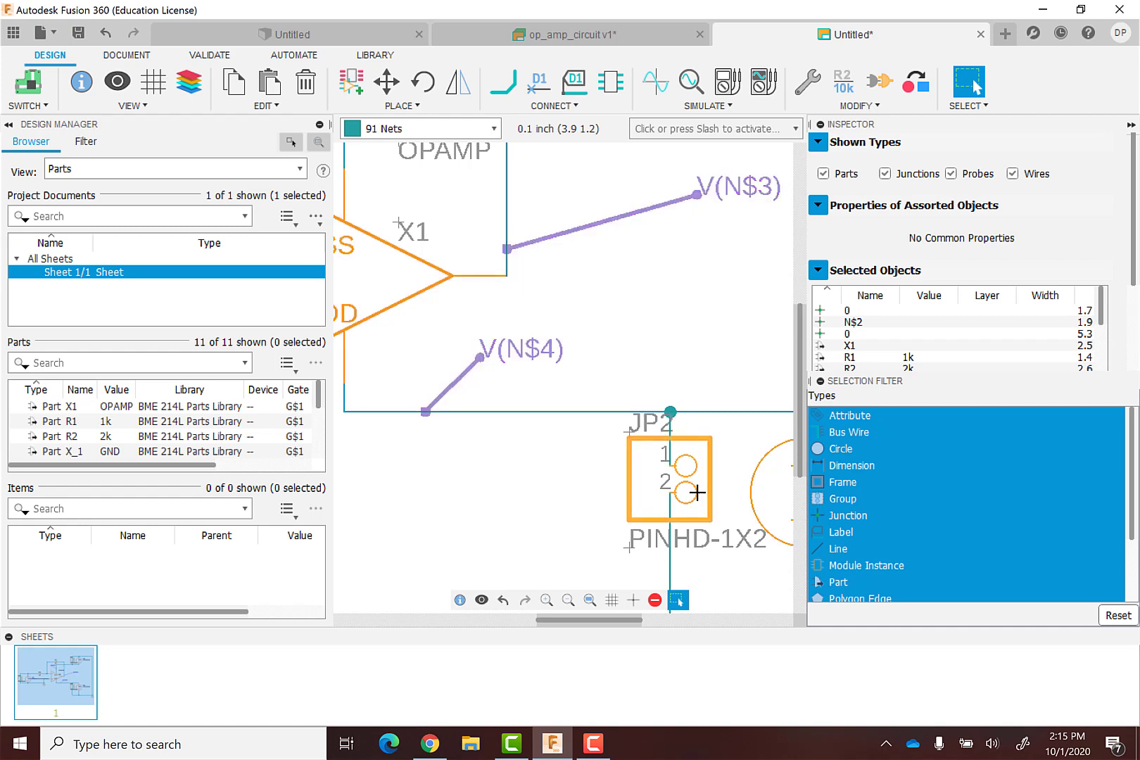
{"action": "left_click_drag", "start_coordinate": [949, 172], "coordinate": [882, 170]}
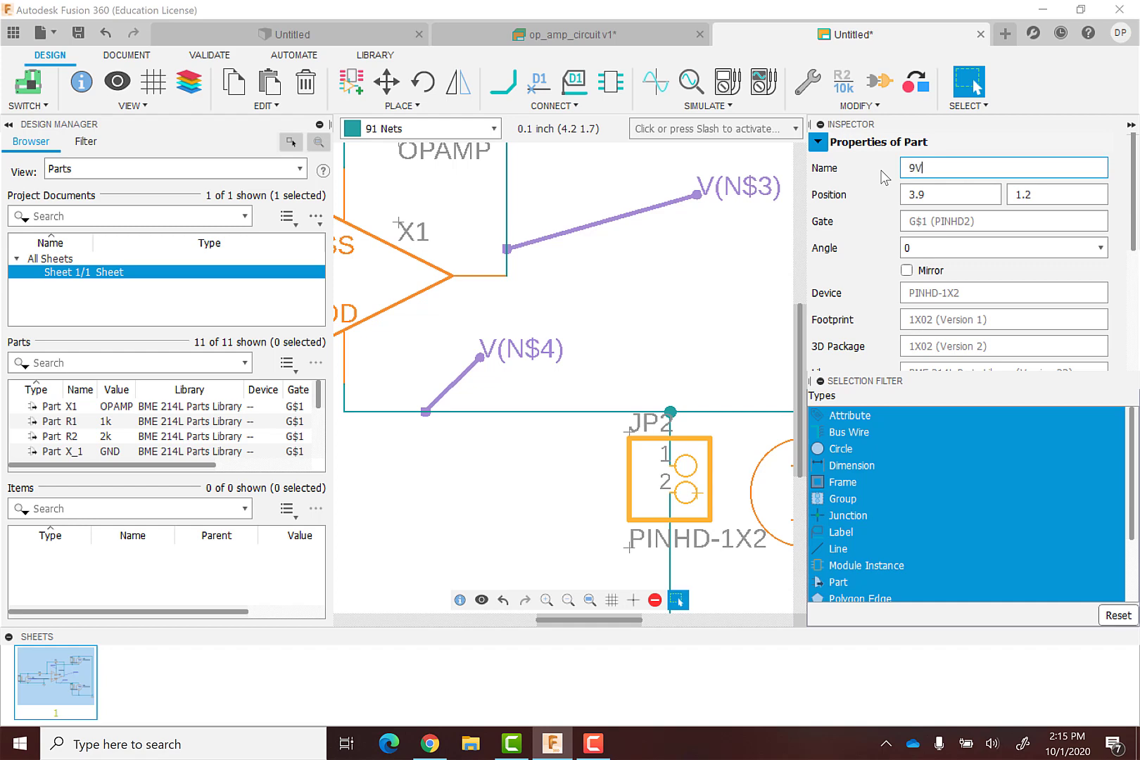
{"action": "type", "text": "9VBATTERY"}
{"action": "key", "text": "Return"}
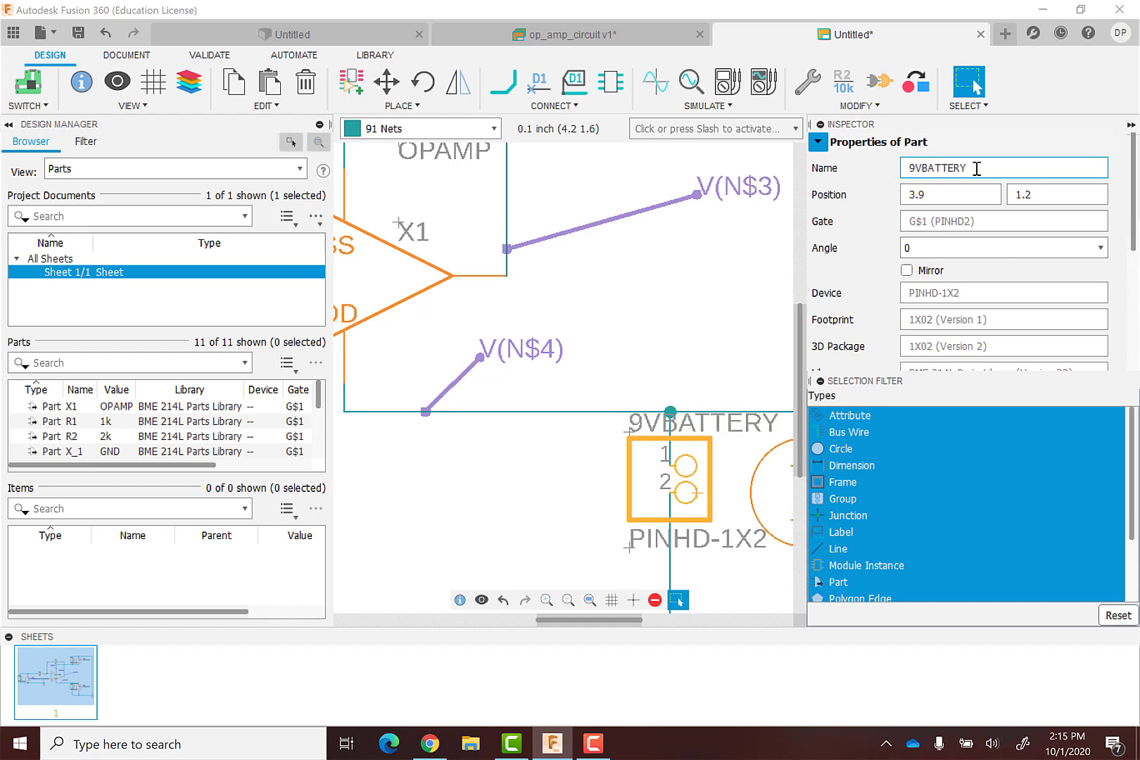
{"action": "key", "text": "Return"}
Rename header JP3 to 9VBATTERY1.
{"action": "scroll", "coordinate": [681, 307], "scroll_direction": "up", "scroll_amount": 2}
{"action": "scroll", "coordinate": [685, 310], "scroll_direction": "down", "scroll_amount": 4}
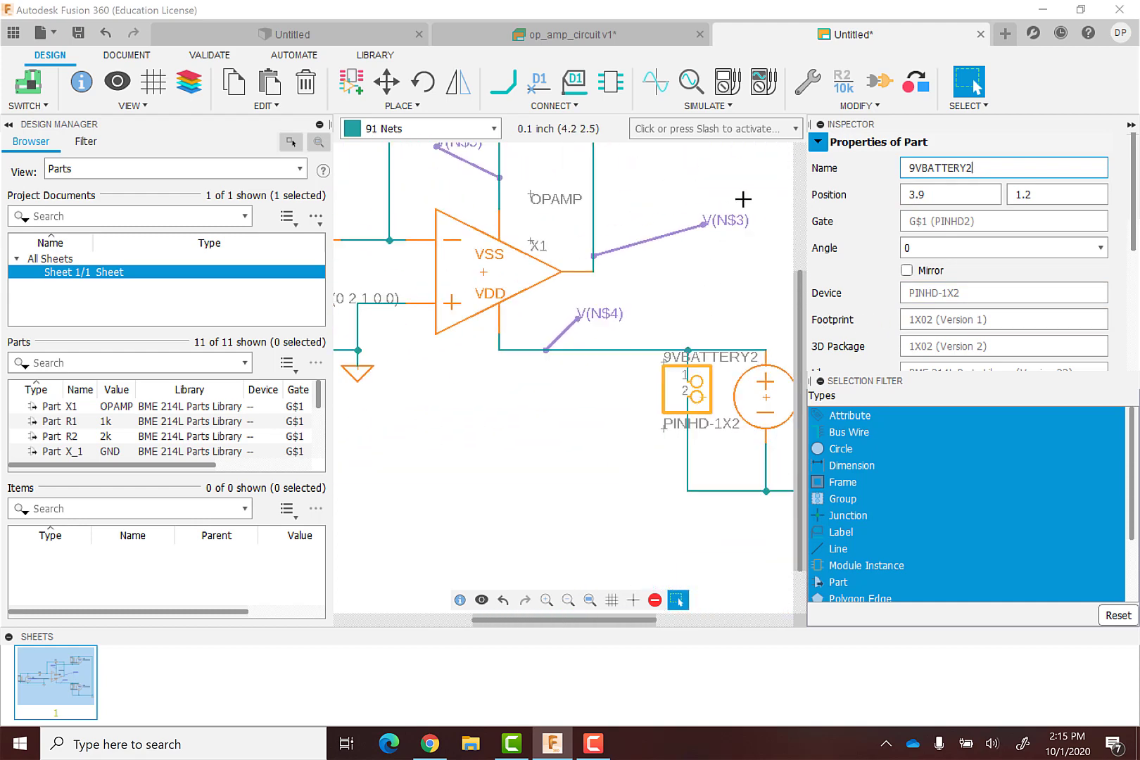
{"action": "left_click_drag", "start_coordinate": [800, 349], "coordinate": [800, 220]}
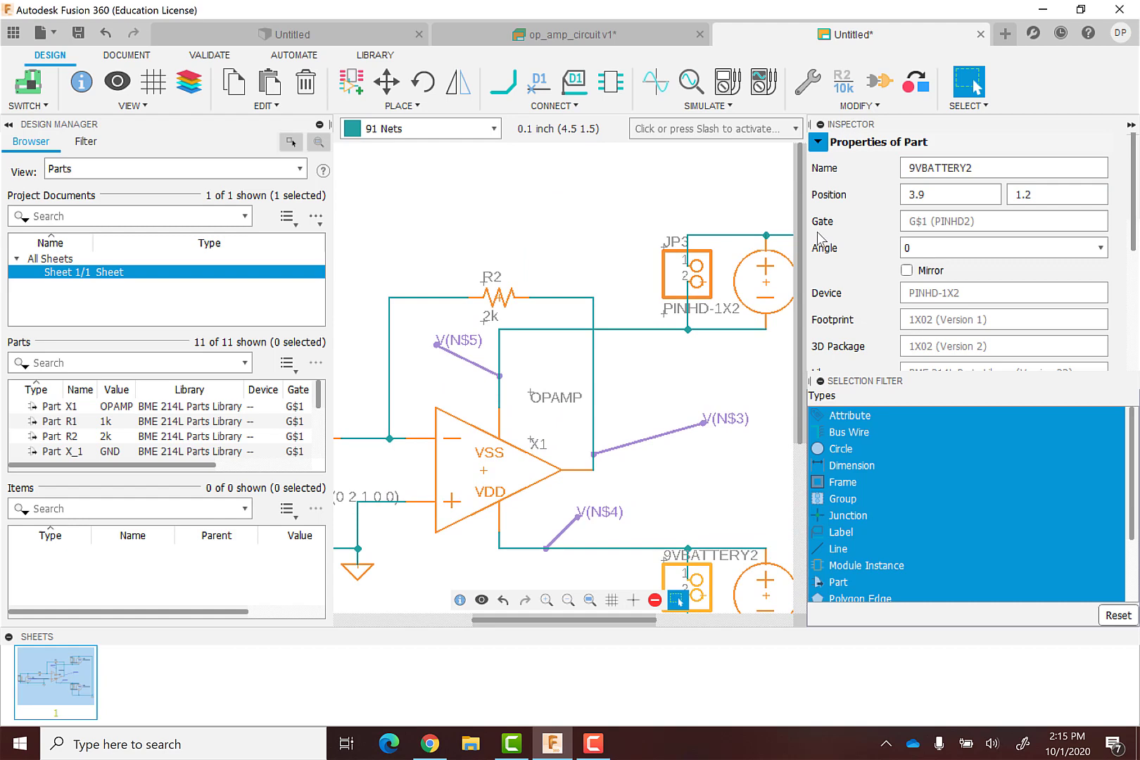
{"action": "left_click", "coordinate": [698, 280]}
{"action": "left_click", "coordinate": [699, 282]}
{"action": "left_click", "coordinate": [702, 283]}
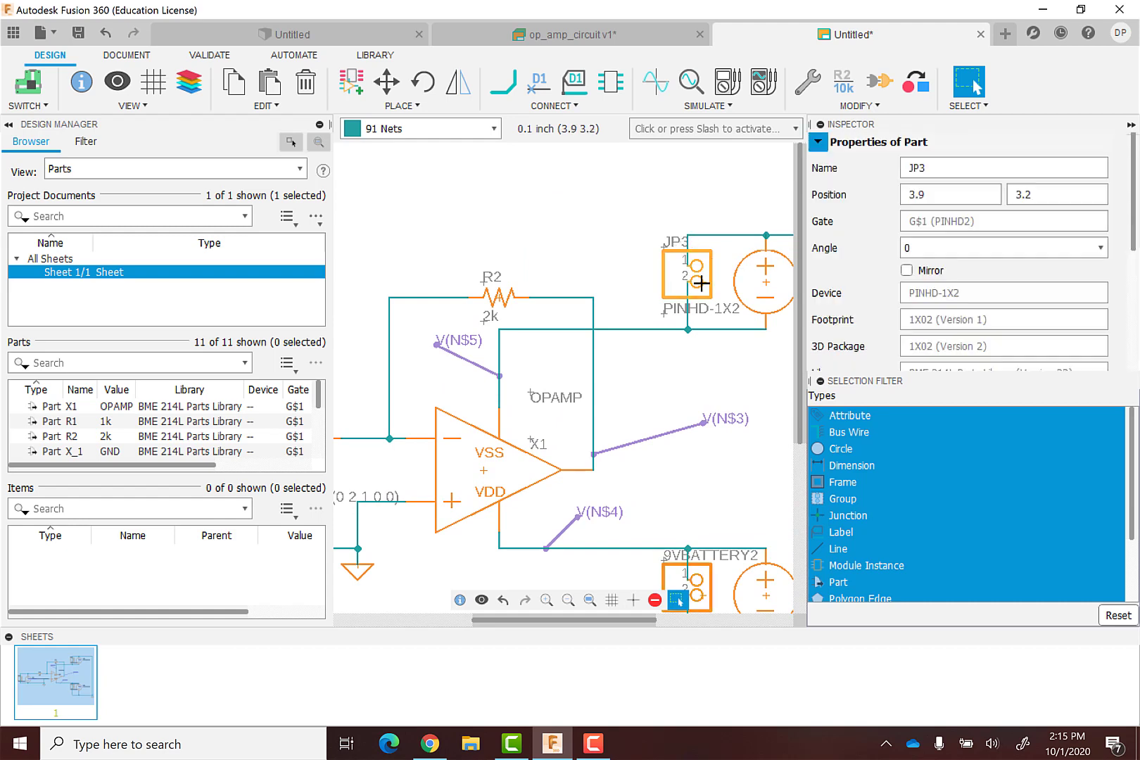
{"action": "double_click", "coordinate": [929, 169]}
{"action": "key", "text": "BackSpace"}
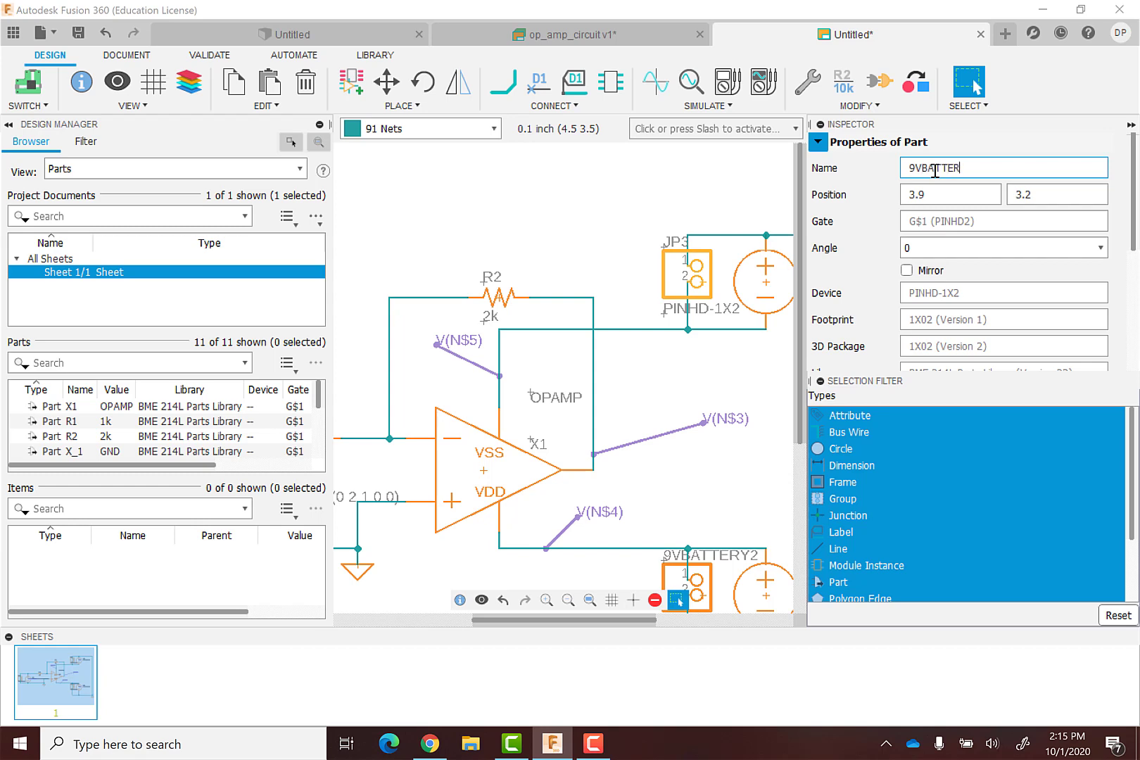
{"action": "type", "text": "9VBATTERY1"}
{"action": "key", "text": "Return"}
{"action": "scroll", "coordinate": [710, 499], "scroll_direction": "down", "scroll_amount": 3}
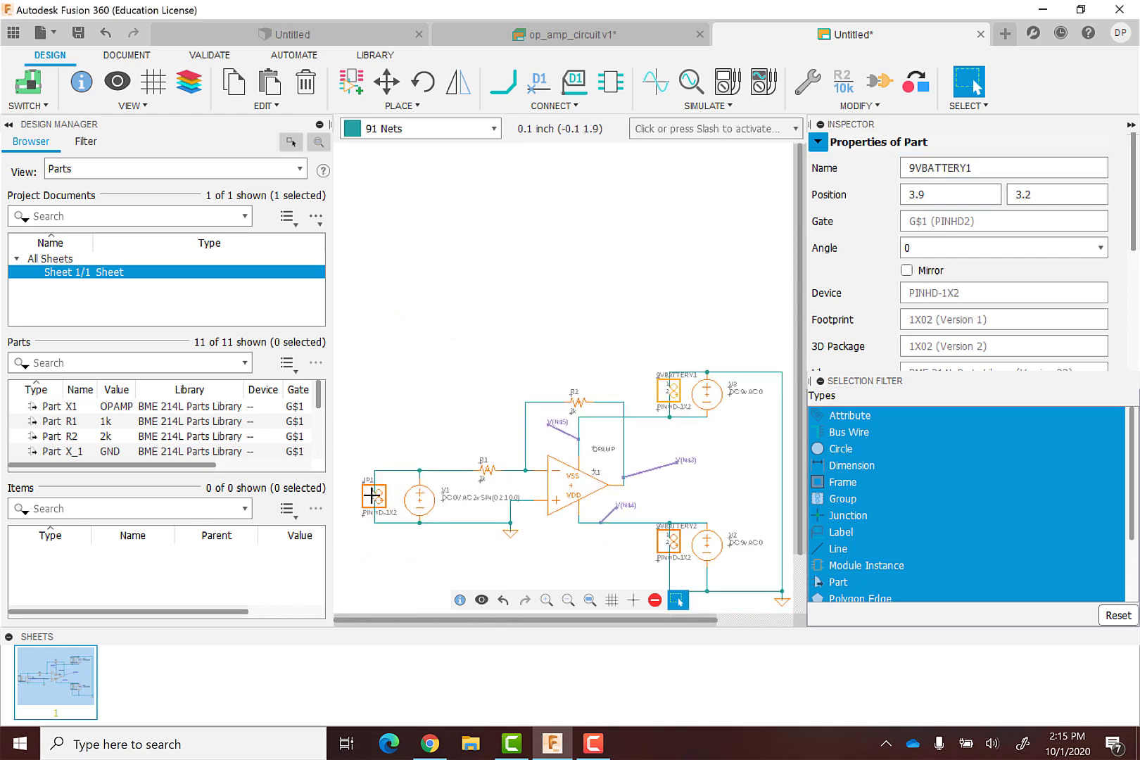
Select the left header JP1 and change its Inspector name to SIGNAL.
{"action": "key", "text": "m"}
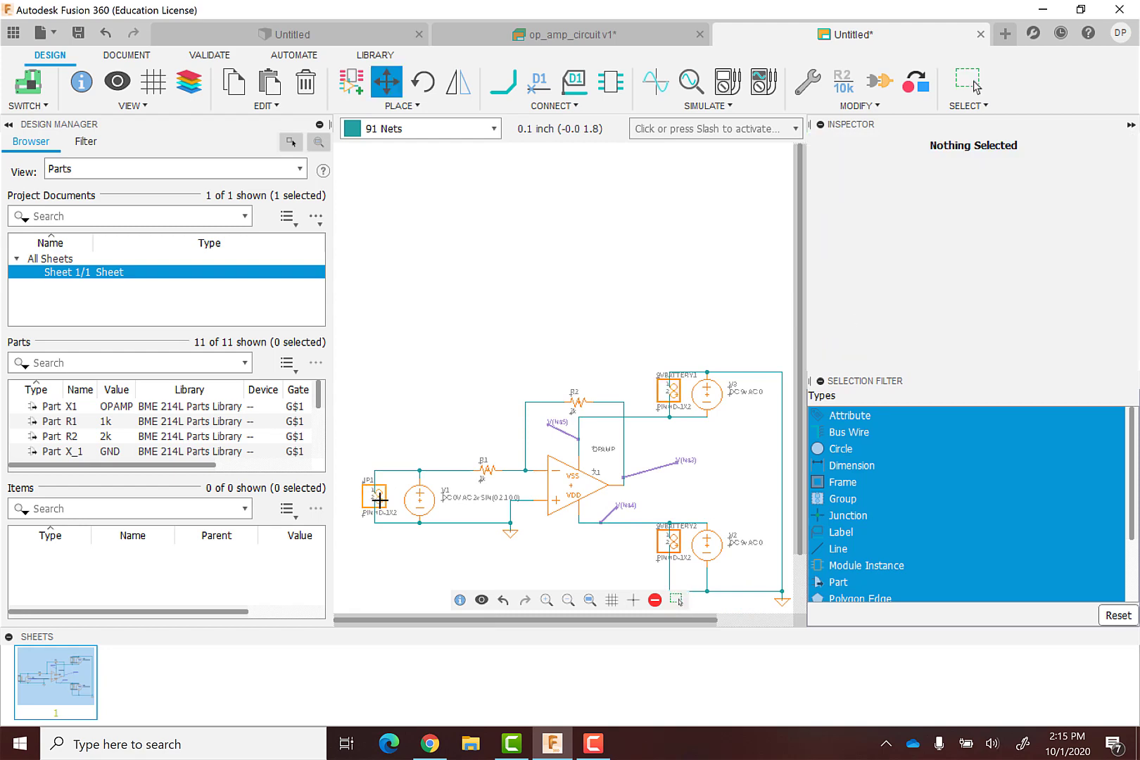
{"action": "left_click", "coordinate": [381, 497]}
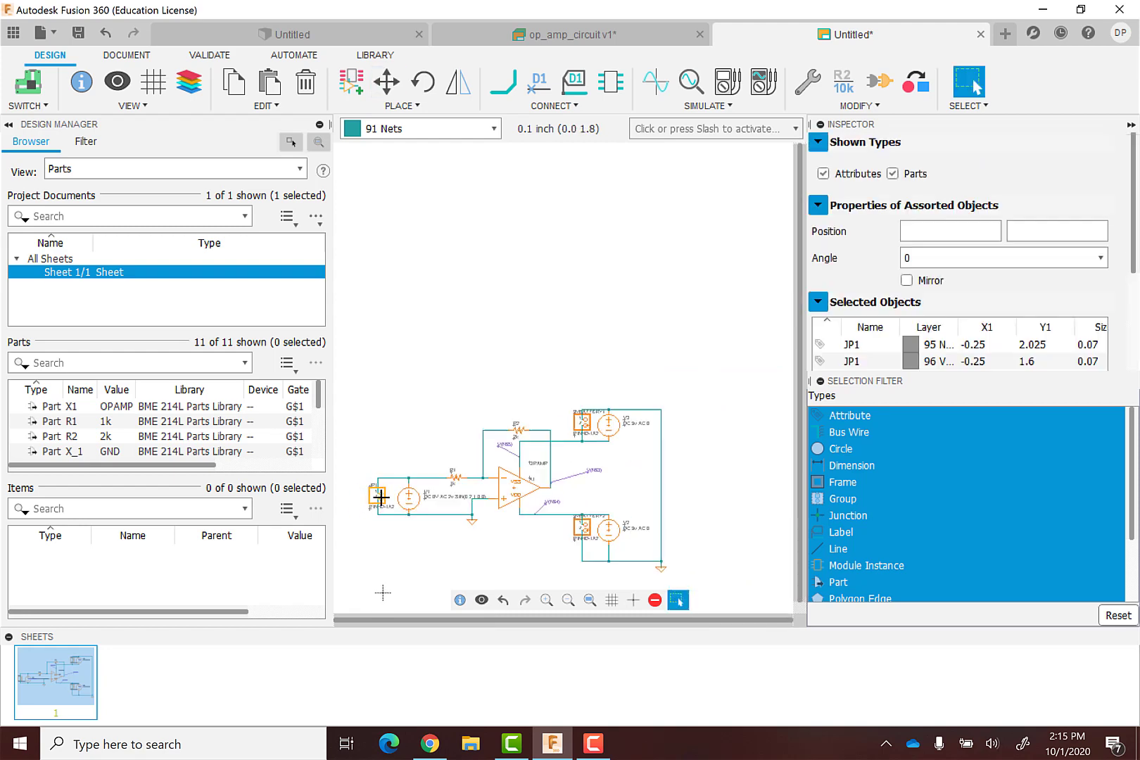
{"action": "scroll", "coordinate": [380, 497], "scroll_direction": "up", "scroll_amount": 3}
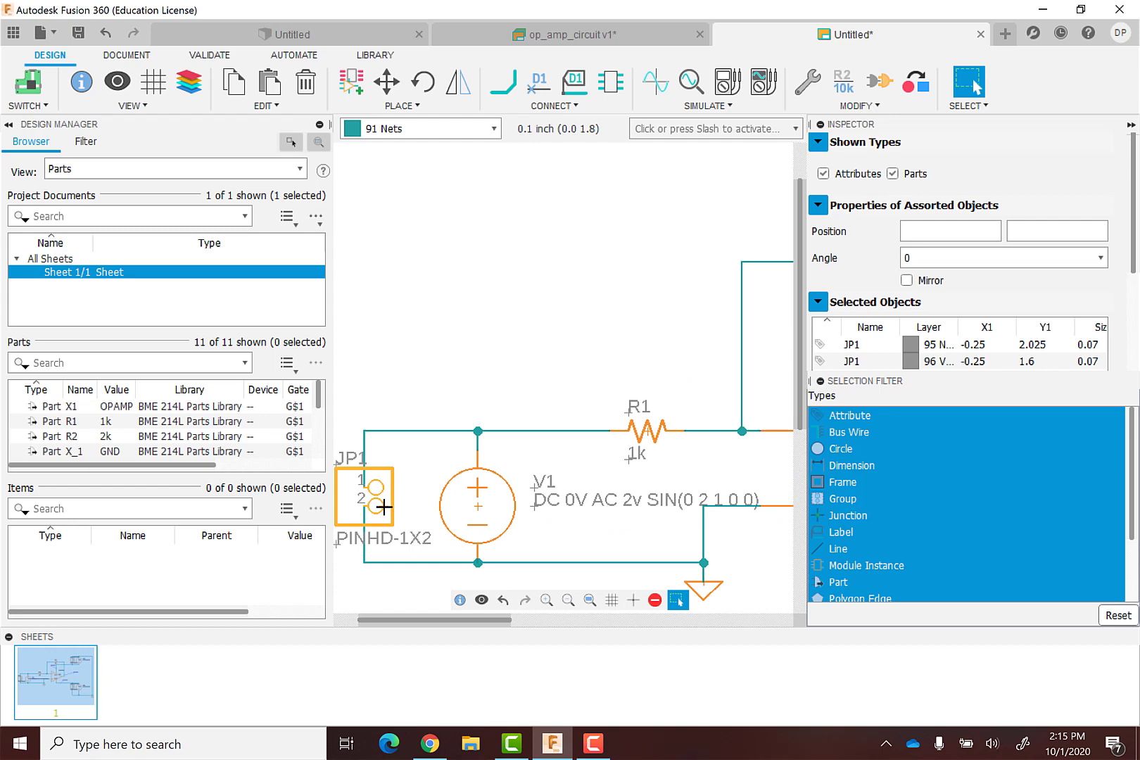
{"action": "left_click", "coordinate": [387, 507]}
{"action": "left_click", "coordinate": [951, 170]}
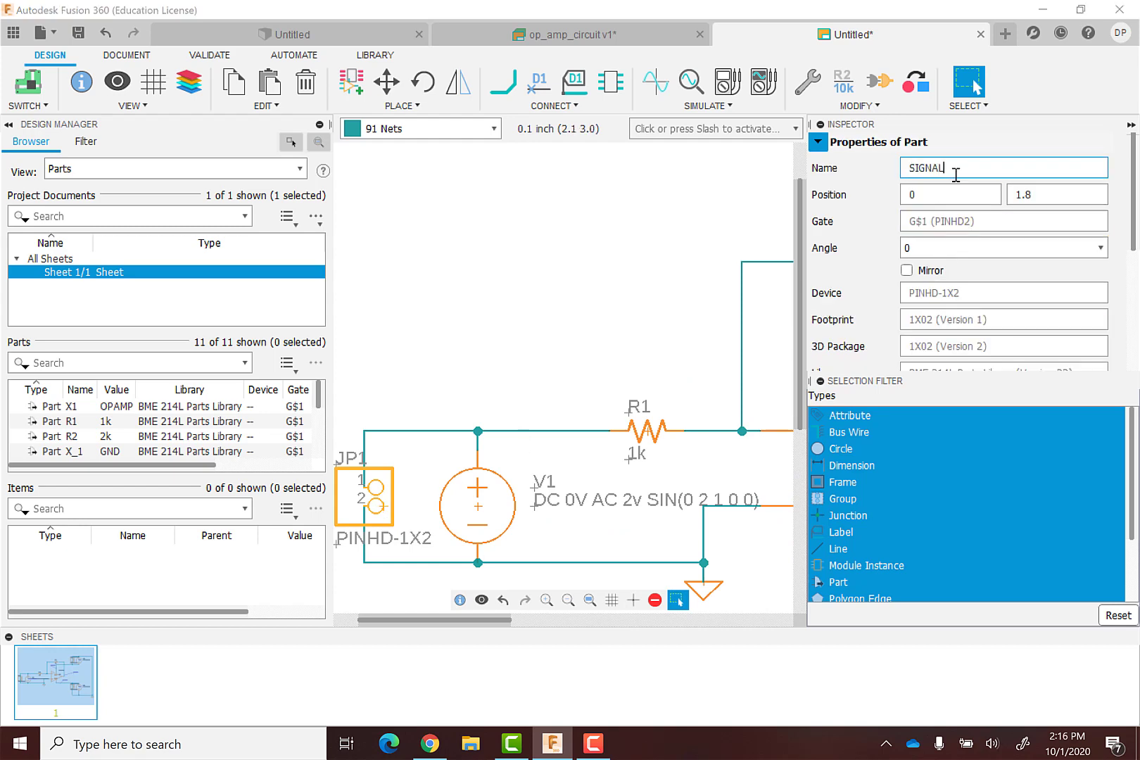
{"action": "key", "text": "Return"}
{"action": "scroll", "coordinate": [590, 280], "scroll_direction": "down", "scroll_amount": 3}
{"action": "scroll", "coordinate": [735, 321], "scroll_direction": "up", "scroll_amount": 2}
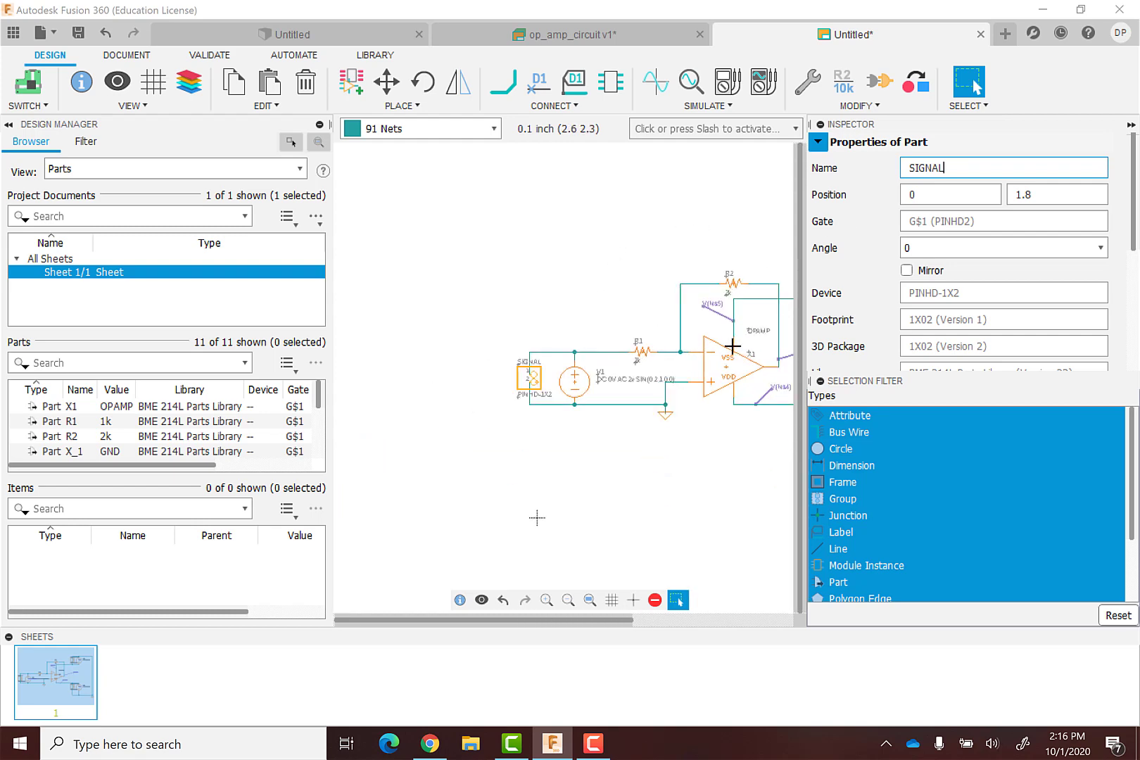
{"action": "left_click_drag", "start_coordinate": [592, 617], "coordinate": [674, 616]}
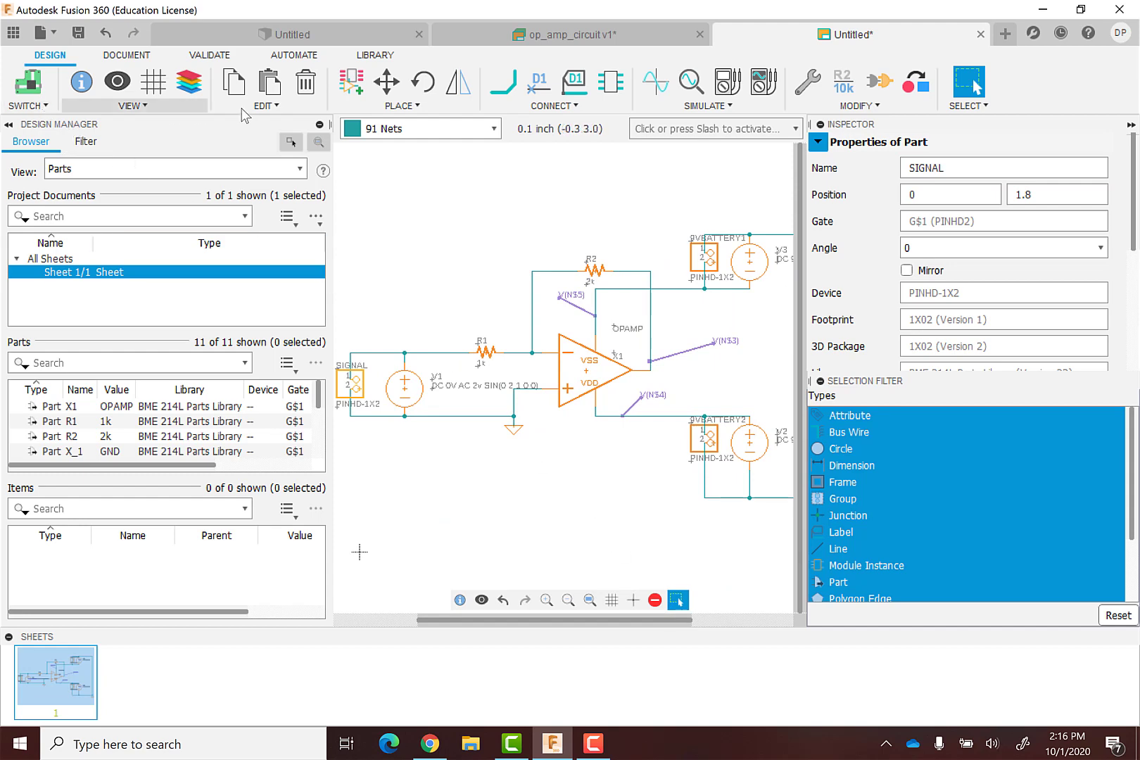
Save the schematic as op_amp_schematic, then switch to its PCB board document.
{"action": "left_click", "coordinate": [79, 33]}
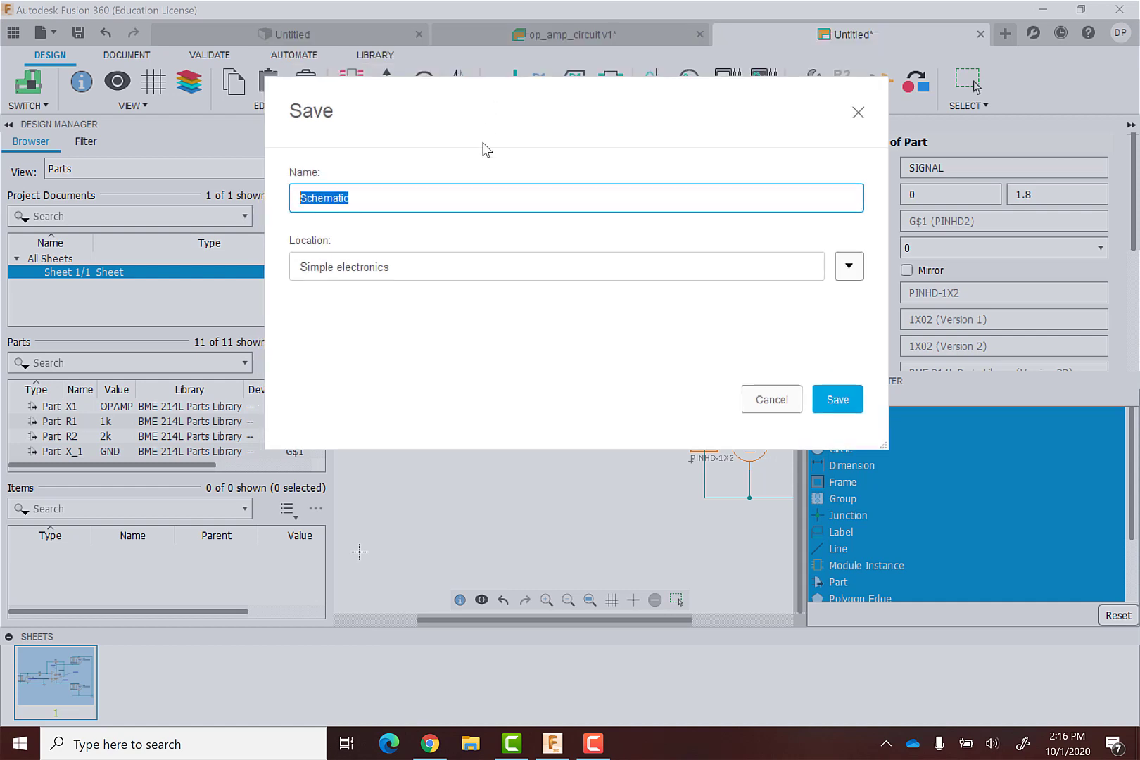
{"action": "type", "text": "op_amp_s"}
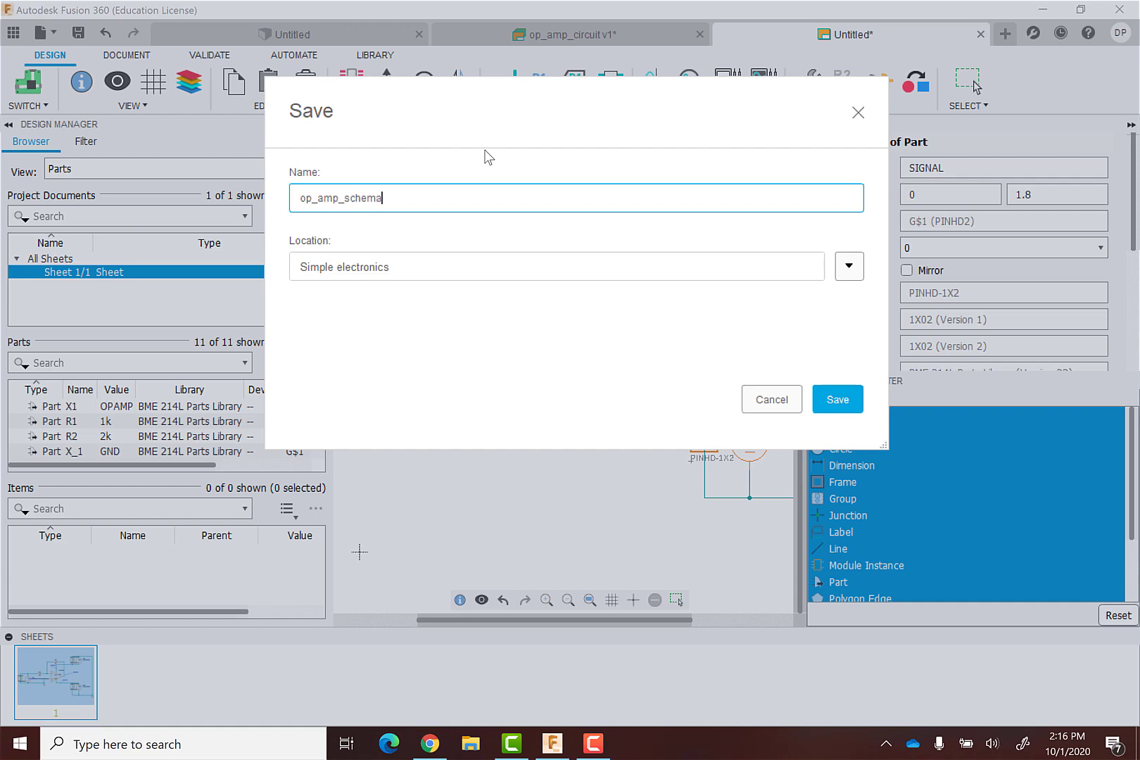
{"action": "left_click", "coordinate": [839, 396]}
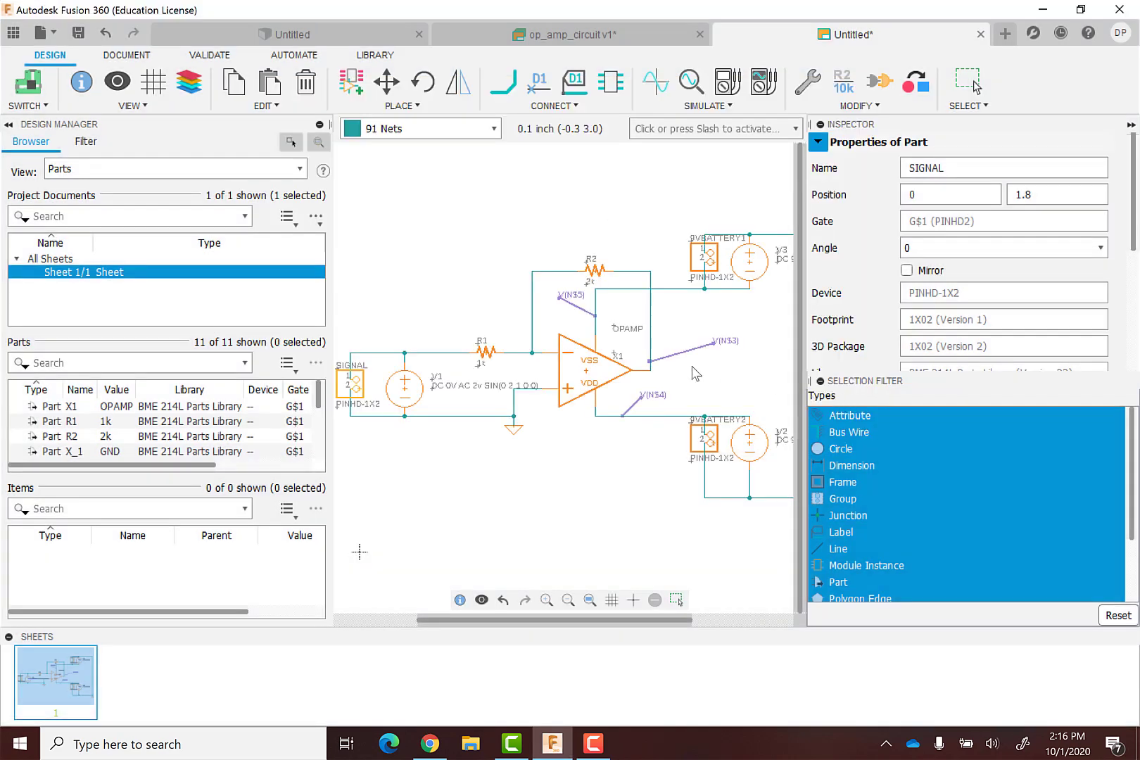
{"action": "left_click", "coordinate": [39, 99]}
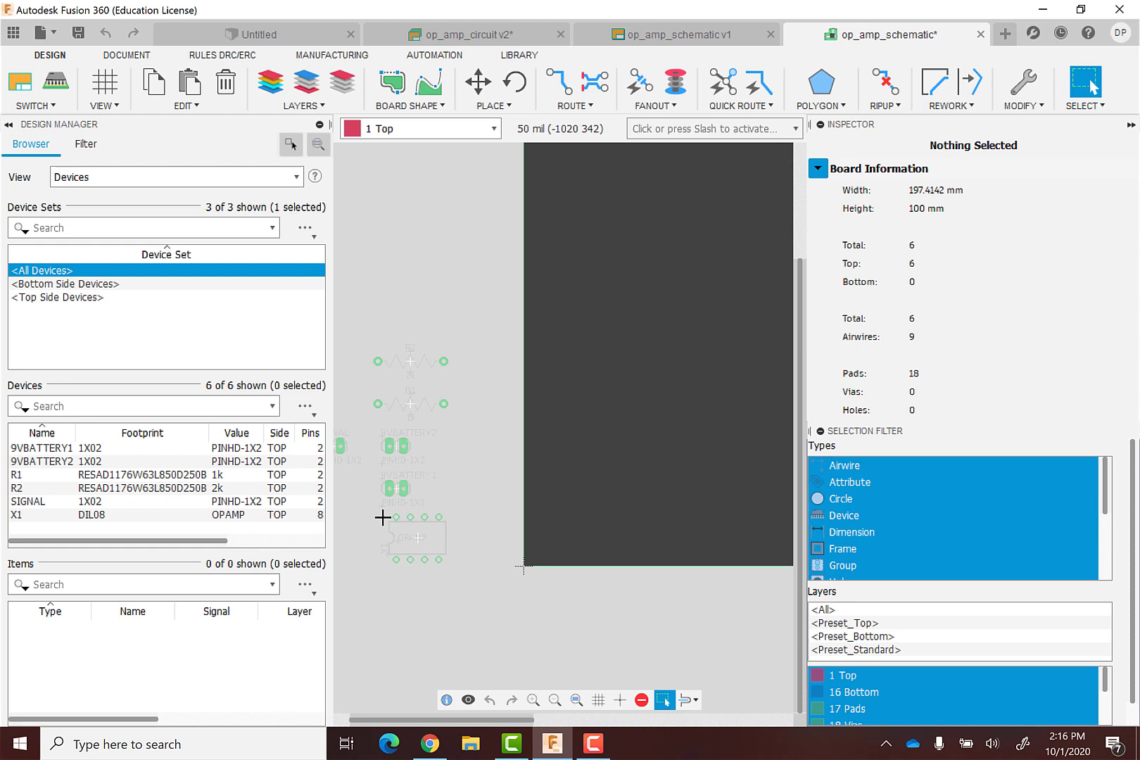
Move the op-amp X1 onto the right side of the board.
{"action": "scroll", "coordinate": [383, 517], "scroll_direction": "up", "scroll_amount": 2}
{"action": "scroll", "coordinate": [379, 501], "scroll_direction": "up", "scroll_amount": 2}
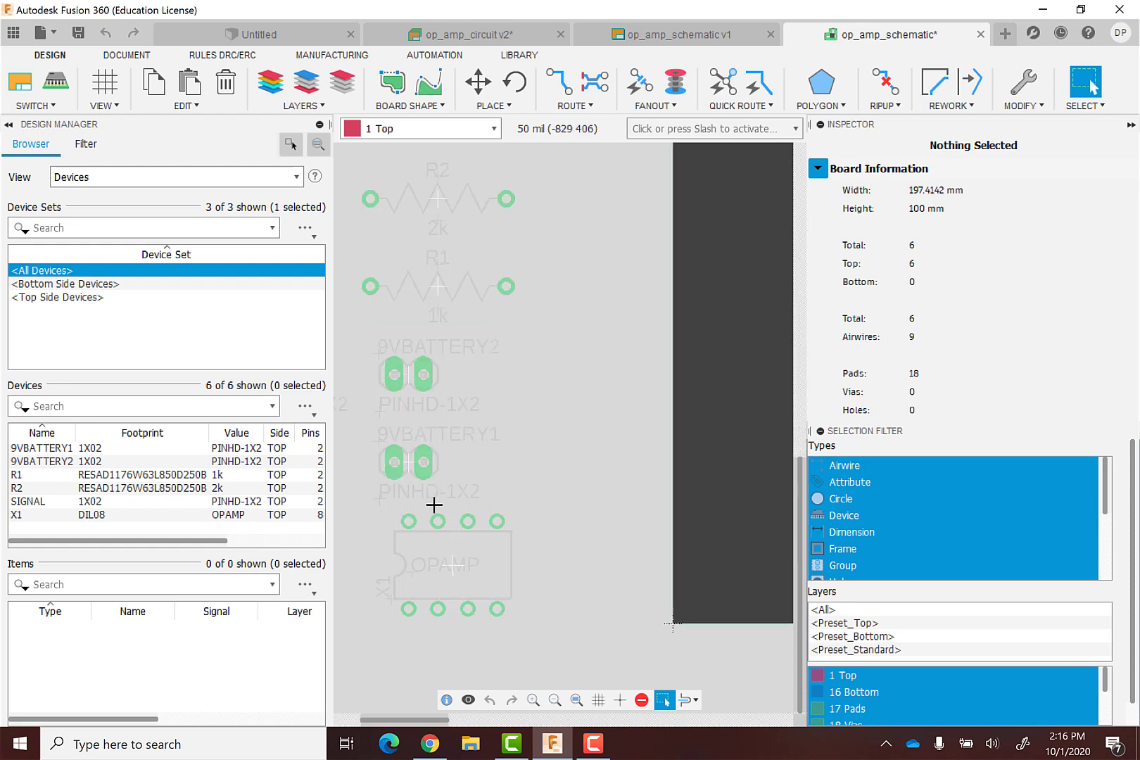
{"action": "scroll", "coordinate": [450, 513], "scroll_direction": "down", "scroll_amount": 3}
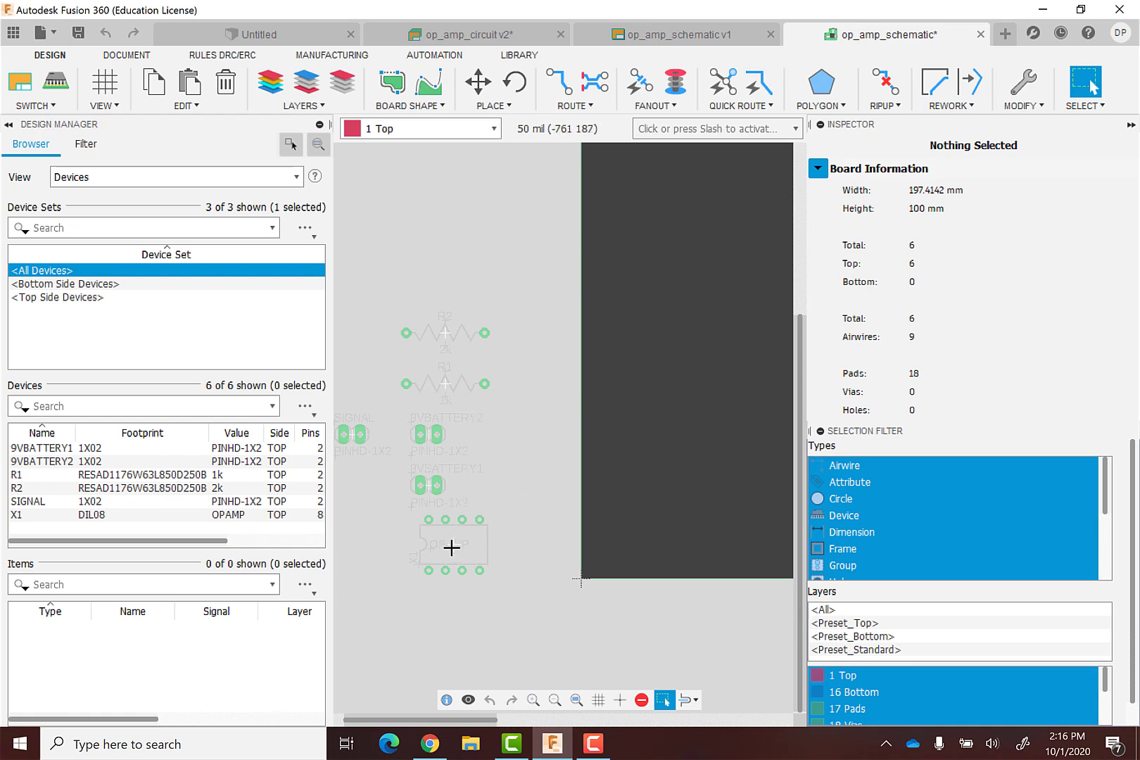
{"action": "left_click_drag", "start_coordinate": [451, 546], "coordinate": [755, 433]}
{"action": "key", "text": "Escape"}
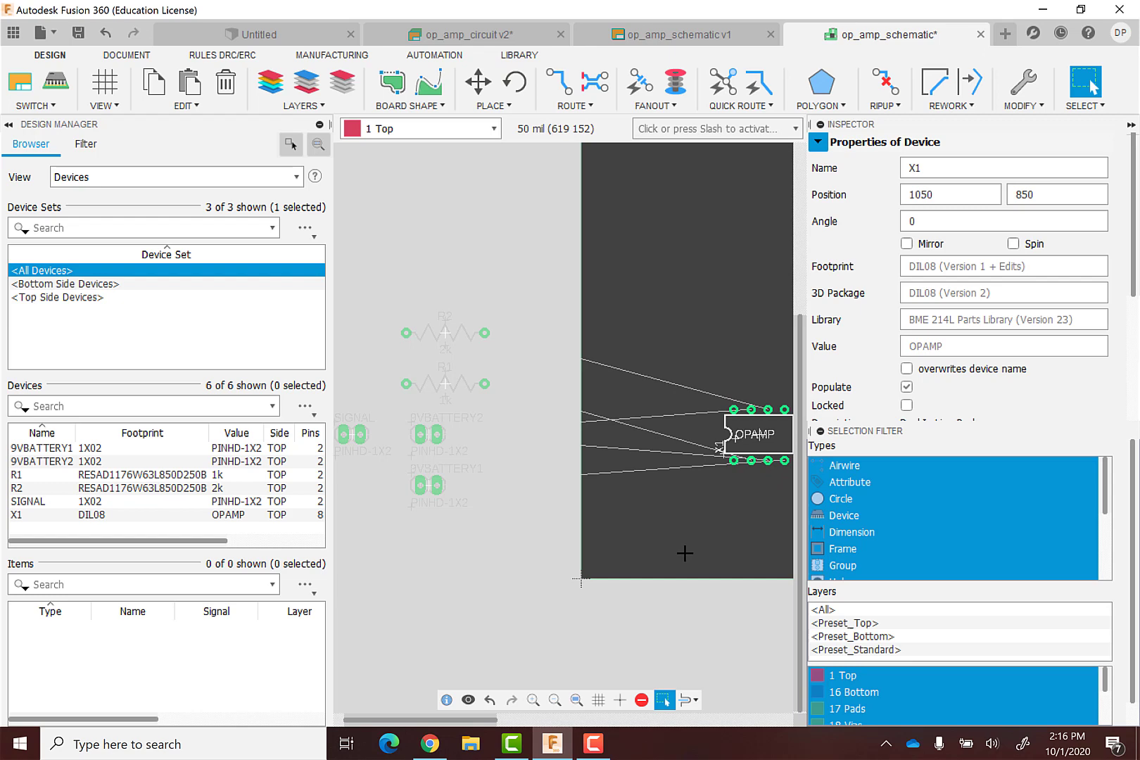
Move resistor R2 onto the board above the op-amp, with R1 next to it.
{"action": "scroll", "coordinate": [685, 553], "scroll_direction": "down", "scroll_amount": 2}
{"action": "scroll", "coordinate": [751, 542], "scroll_direction": "up", "scroll_amount": 1}
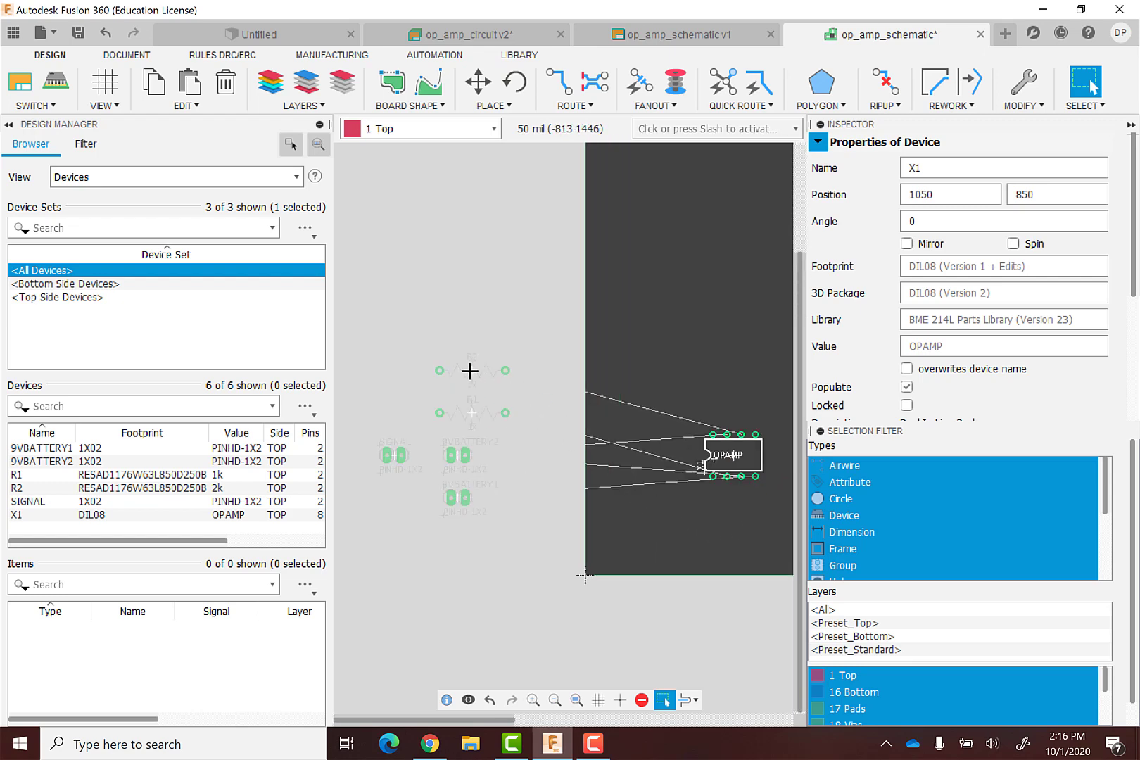
{"action": "left_click_drag", "start_coordinate": [470, 370], "coordinate": [726, 349]}
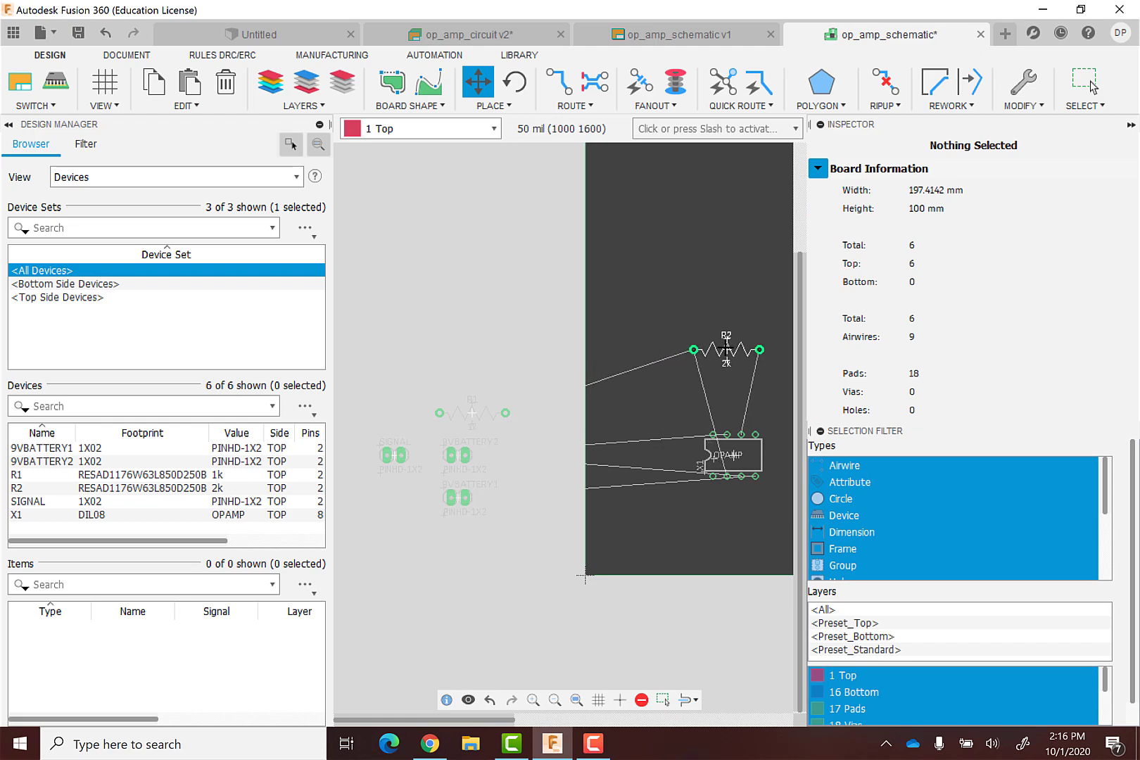
{"action": "key", "text": "Escape"}
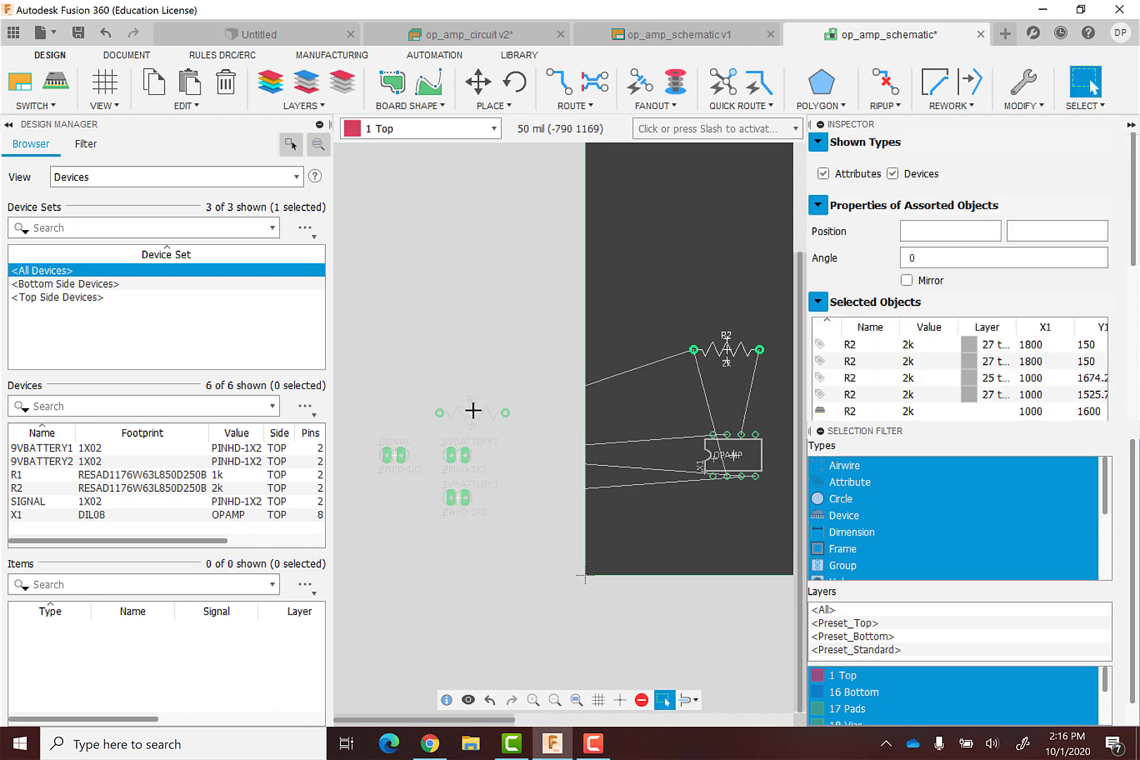
{"action": "left_click_drag", "start_coordinate": [473, 410], "coordinate": [662, 293]}
{"action": "key", "text": "Escape"}
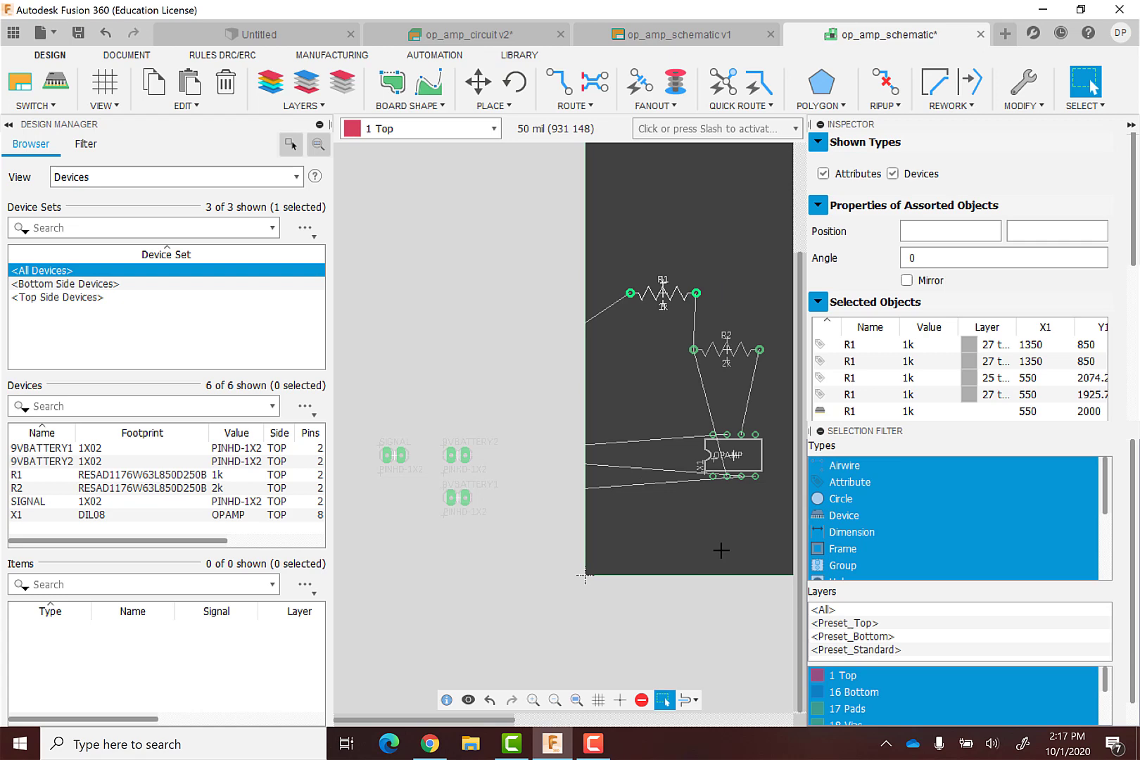
{"action": "scroll", "coordinate": [728, 535], "scroll_direction": "down", "scroll_amount": 2}
{"action": "scroll", "coordinate": [753, 507], "scroll_direction": "up", "scroll_amount": 3}
{"action": "scroll", "coordinate": [767, 486], "scroll_direction": "down", "scroll_amount": 2}
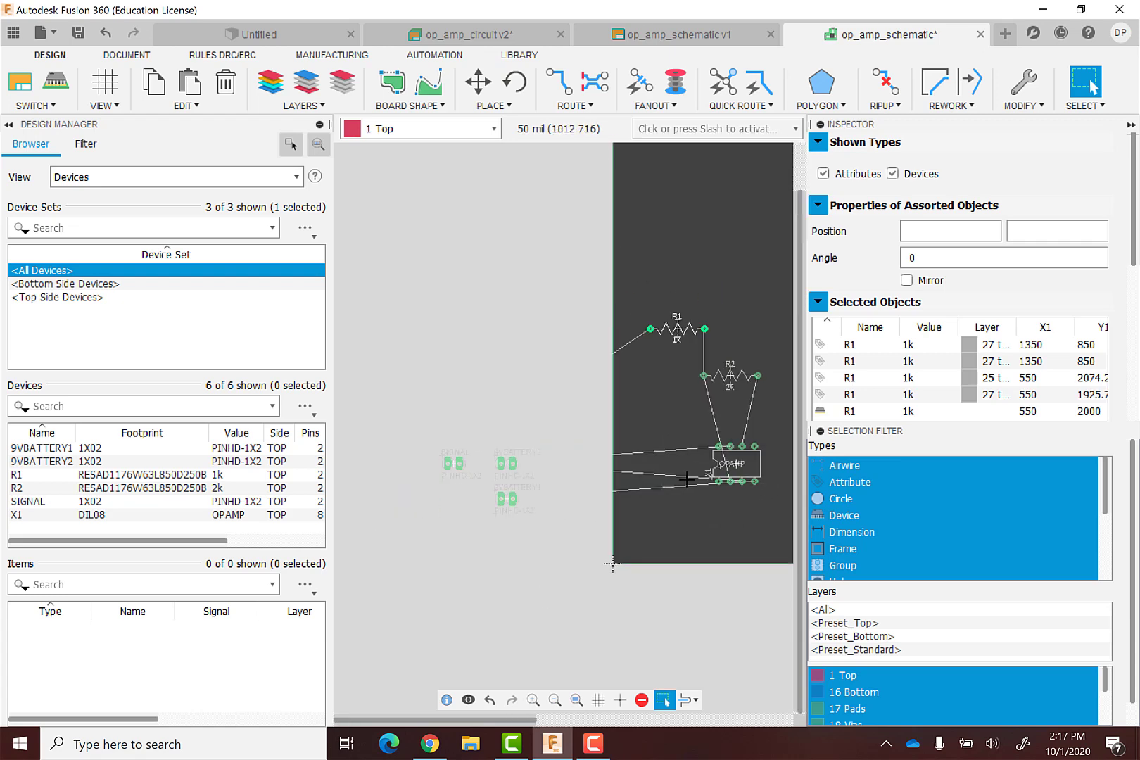
Place the 9VBATTERY1 header on the board's lower right.
{"action": "key", "text": "m"}
{"action": "left_click_drag", "start_coordinate": [507, 497], "coordinate": [748, 527]}
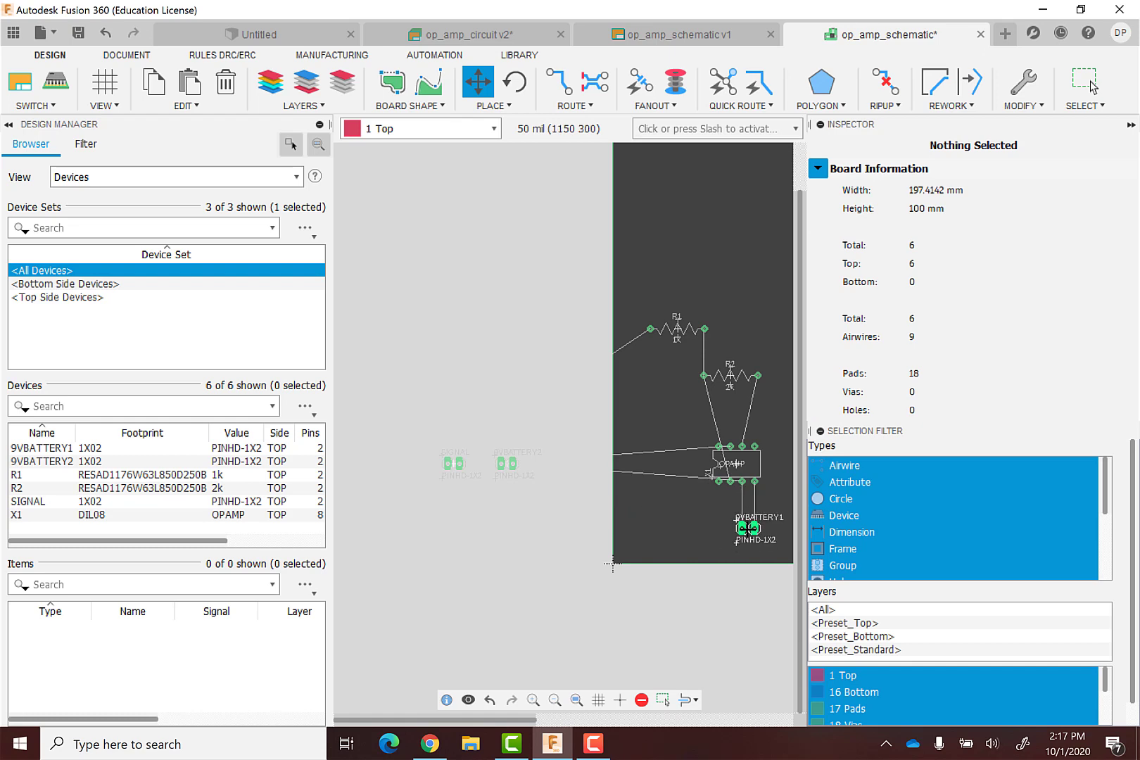
{"action": "key", "text": "Escape"}
{"action": "key", "text": "m"}
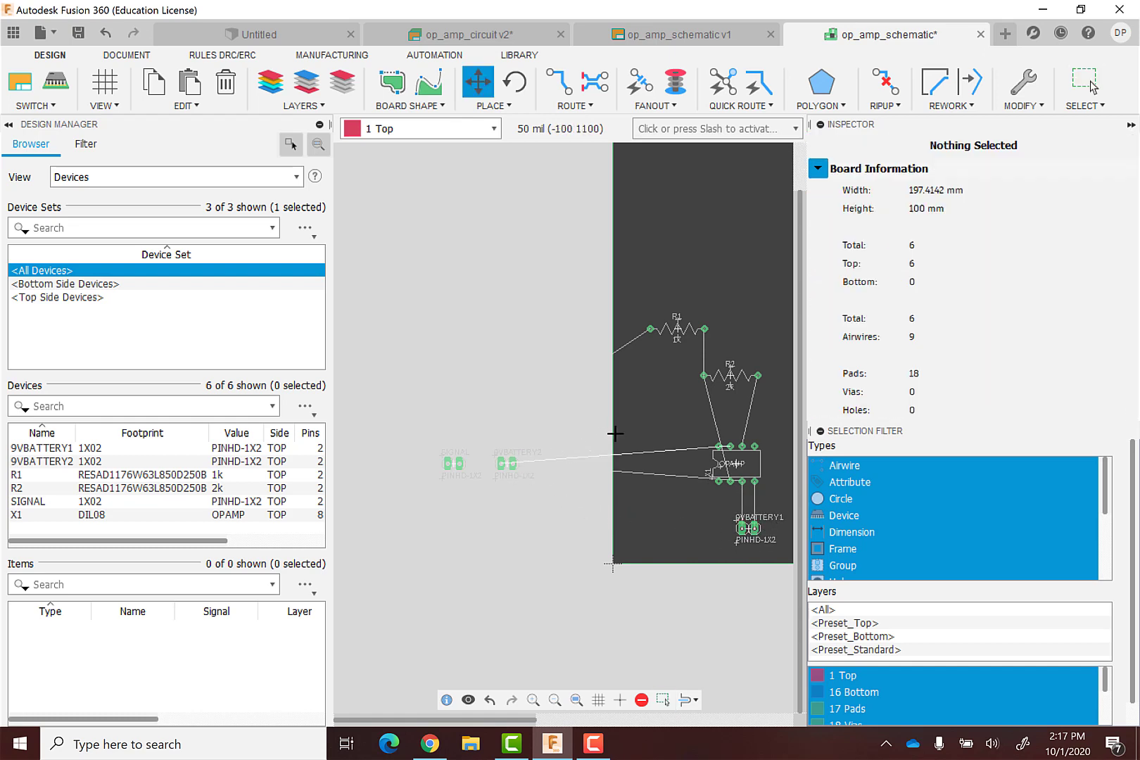
{"action": "key", "text": "Escape"}
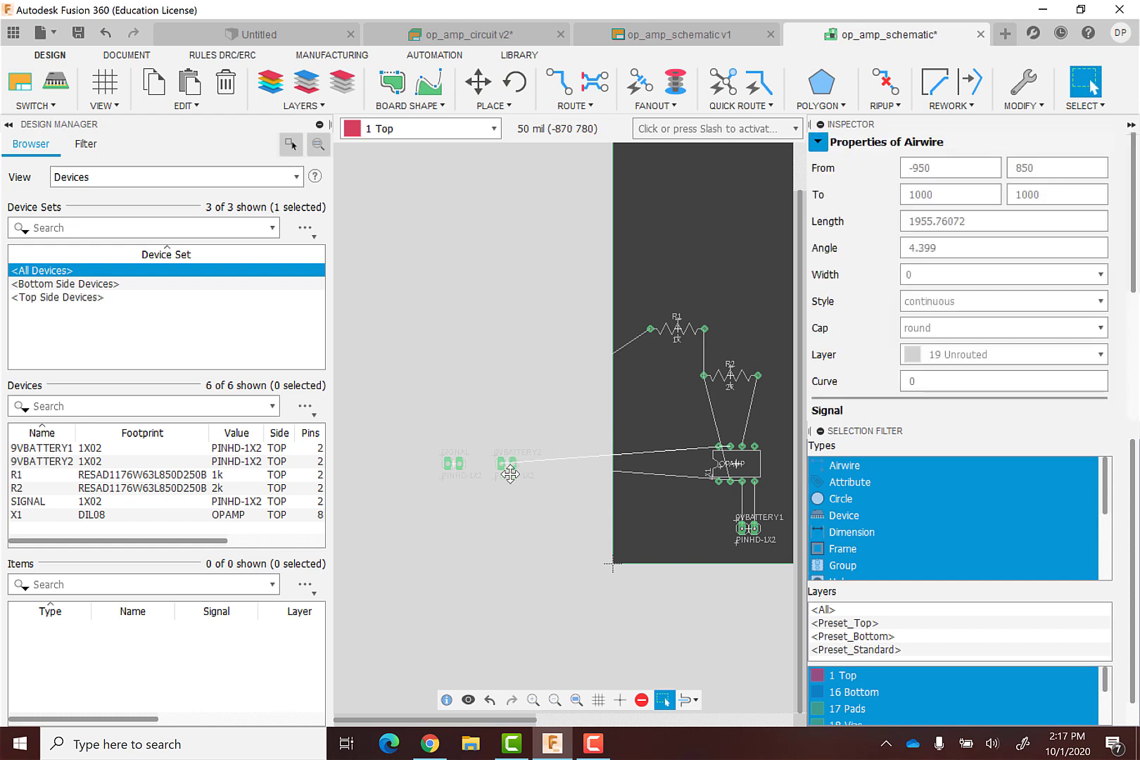
{"action": "scroll", "coordinate": [517, 483], "scroll_direction": "up", "scroll_amount": 5}
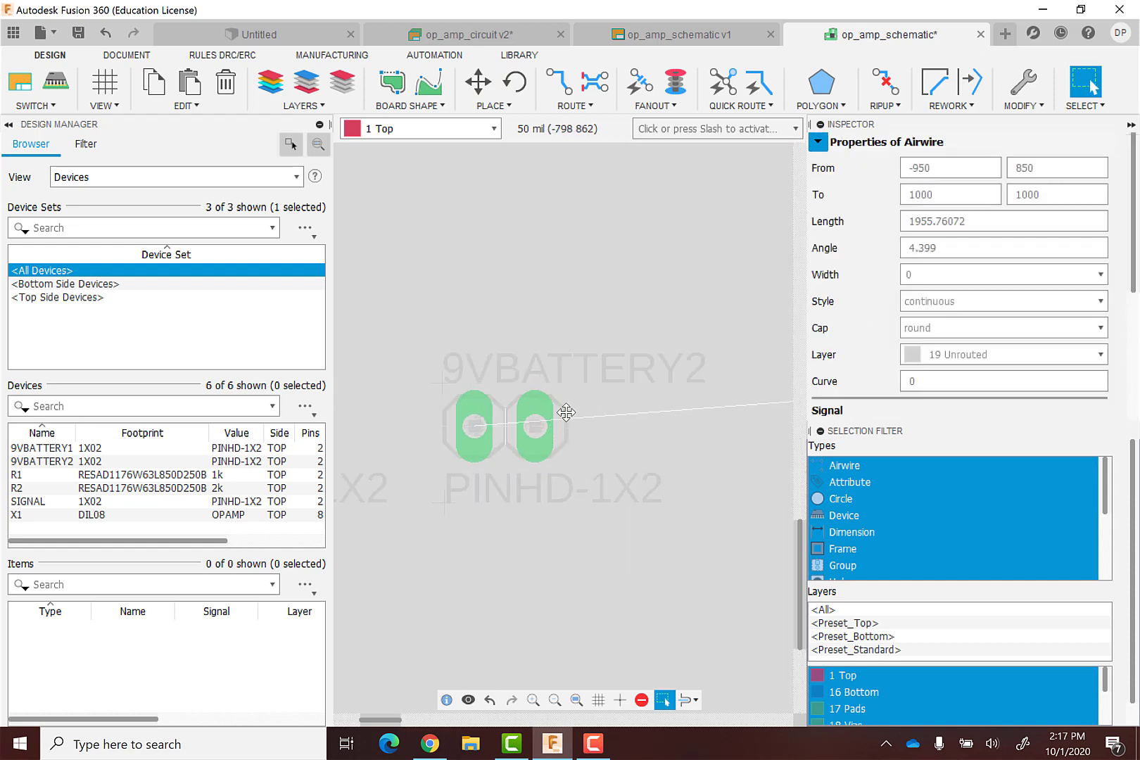
Bring the 9VBATTERY2 header onto the board above R1 and R2.
{"action": "key", "text": "m"}
{"action": "left_click", "coordinate": [506, 430]}
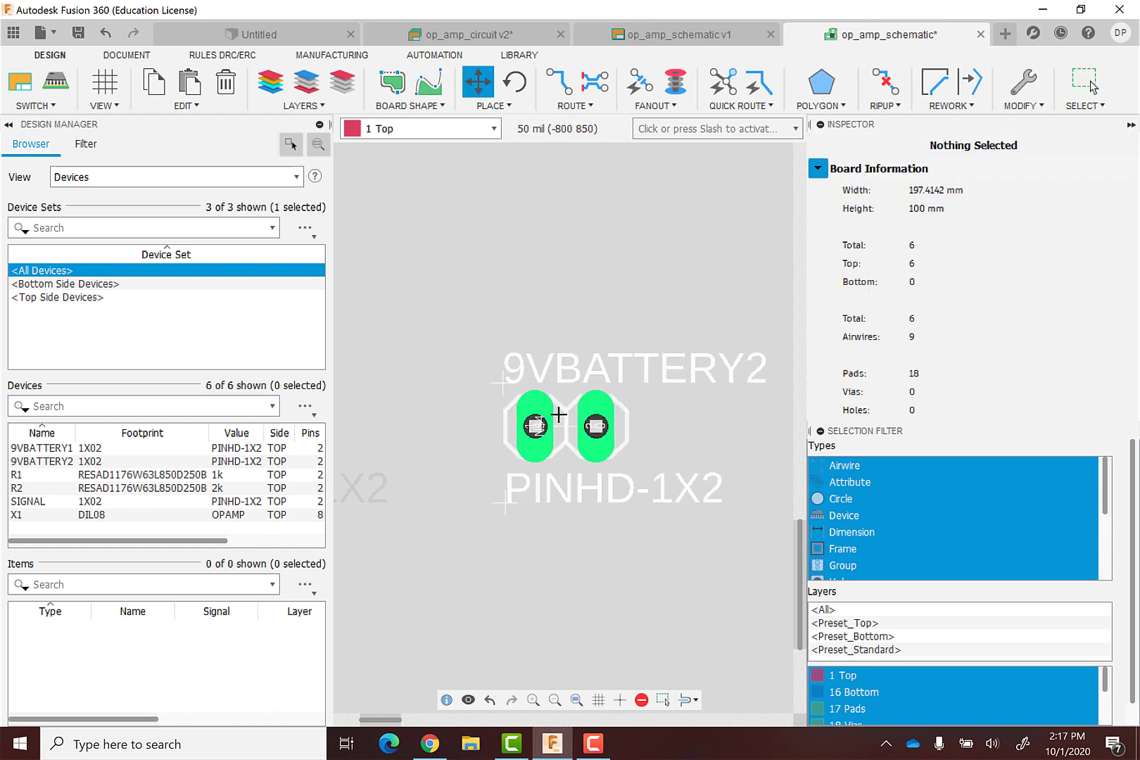
{"action": "left_click", "coordinate": [748, 364]}
{"action": "scroll", "coordinate": [746, 369], "scroll_direction": "down", "scroll_amount": 5}
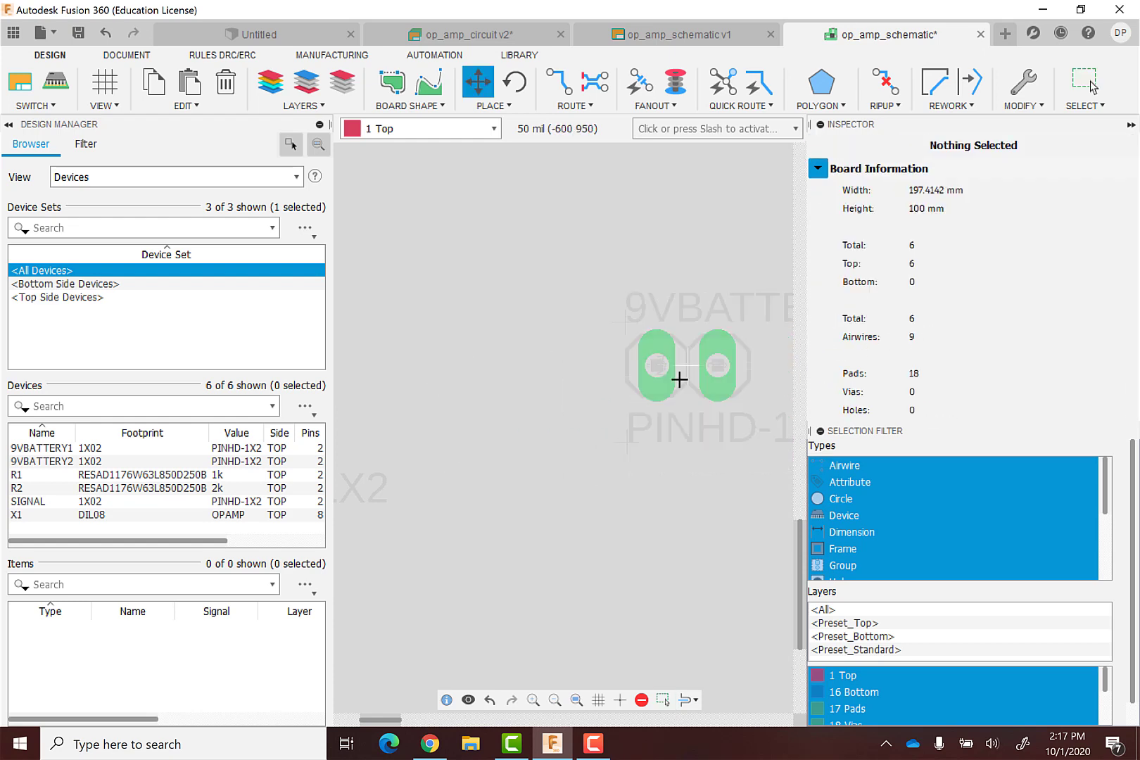
{"action": "key", "text": "Escape"}
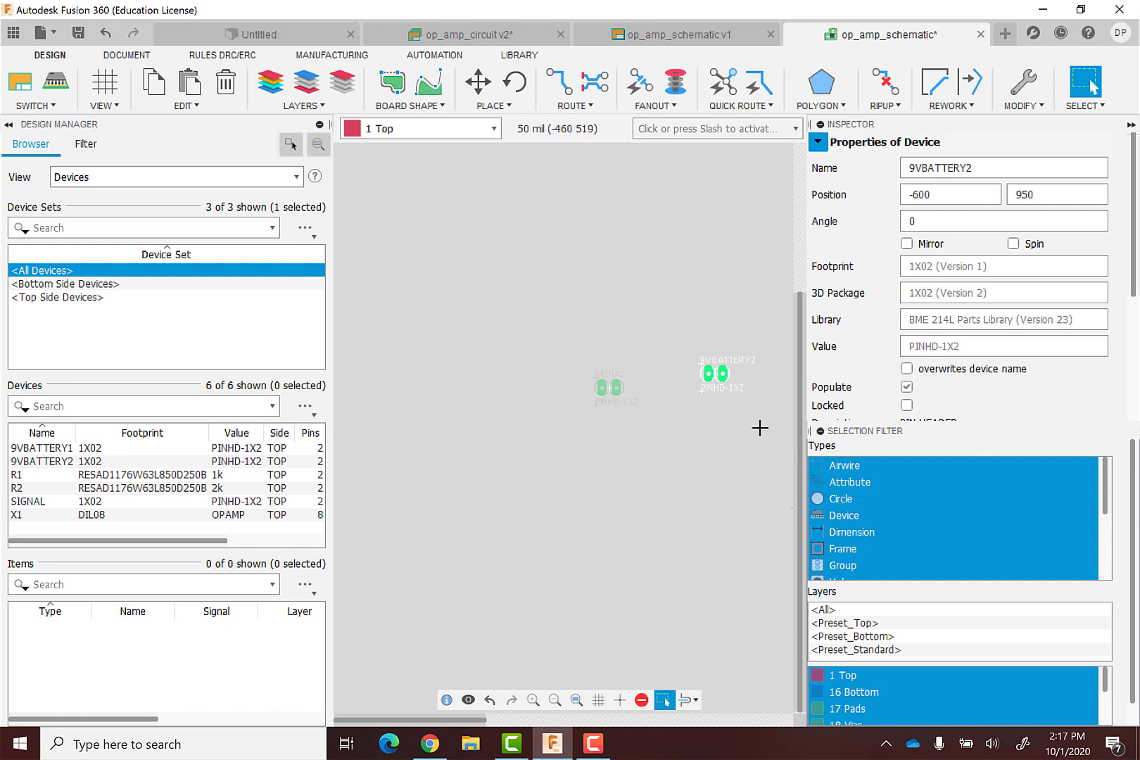
{"action": "scroll", "coordinate": [764, 436], "scroll_direction": "up", "scroll_amount": 3}
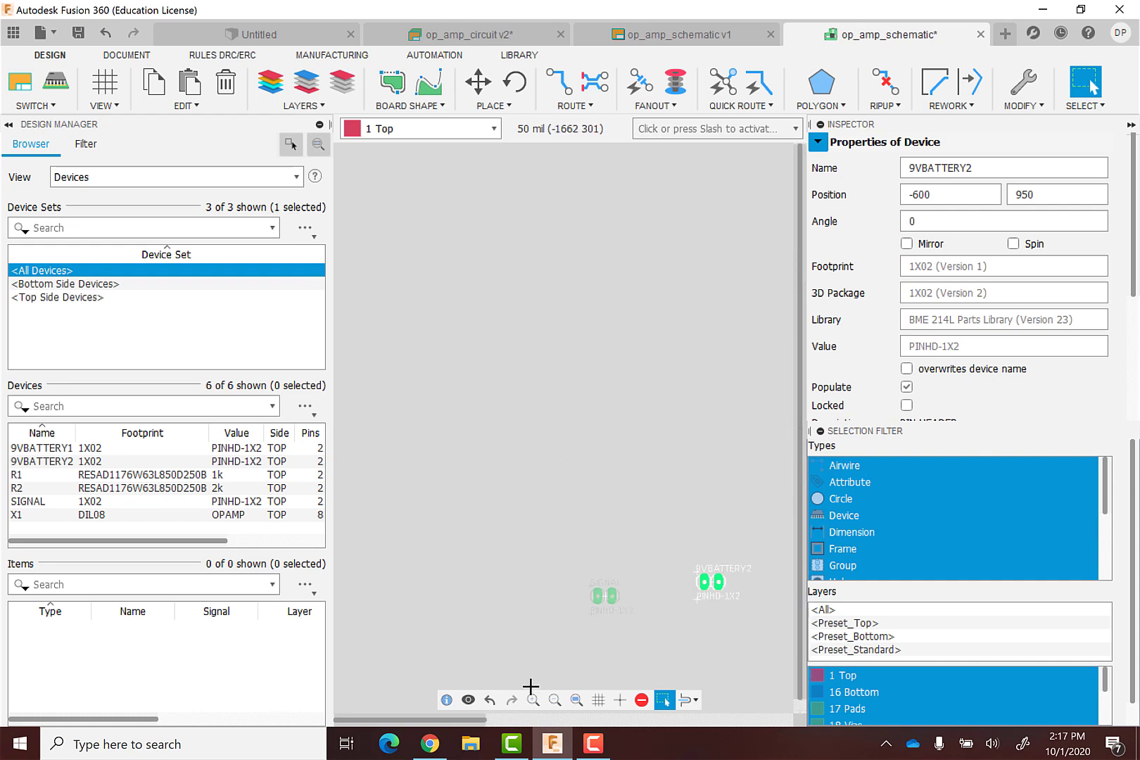
{"action": "left_click_drag", "start_coordinate": [486, 719], "coordinate": [593, 720]}
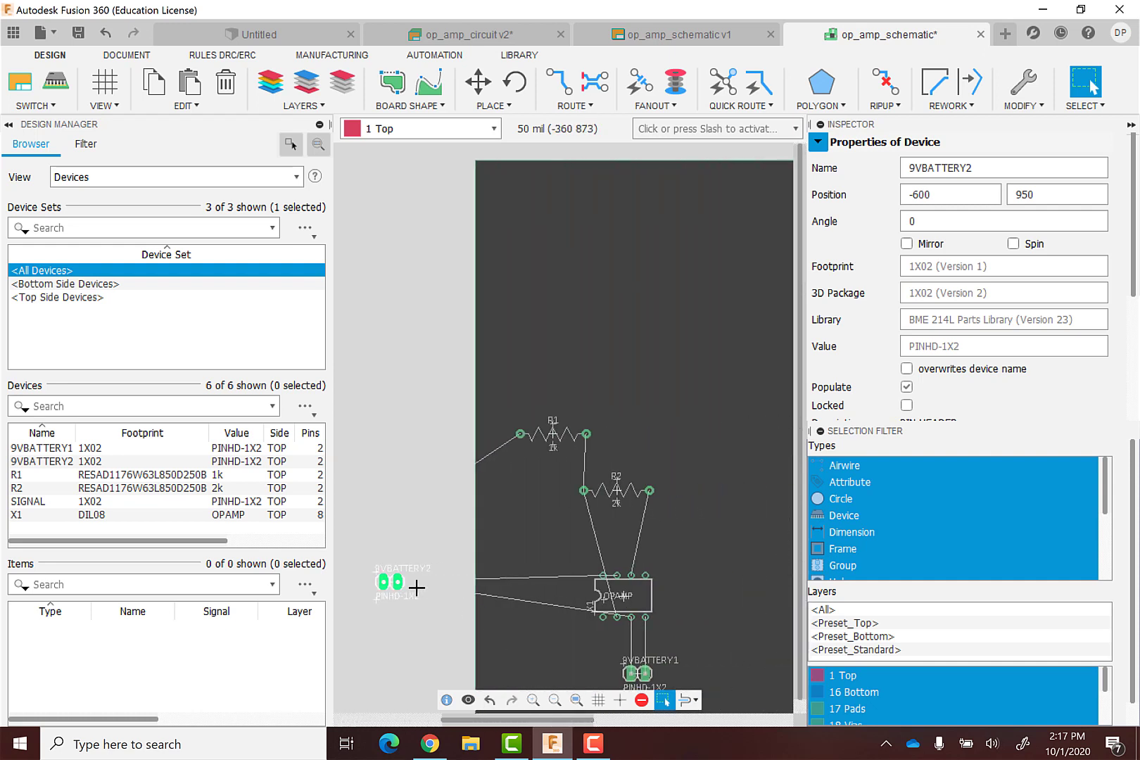
{"action": "key", "text": "m"}
{"action": "left_click", "coordinate": [391, 584]}
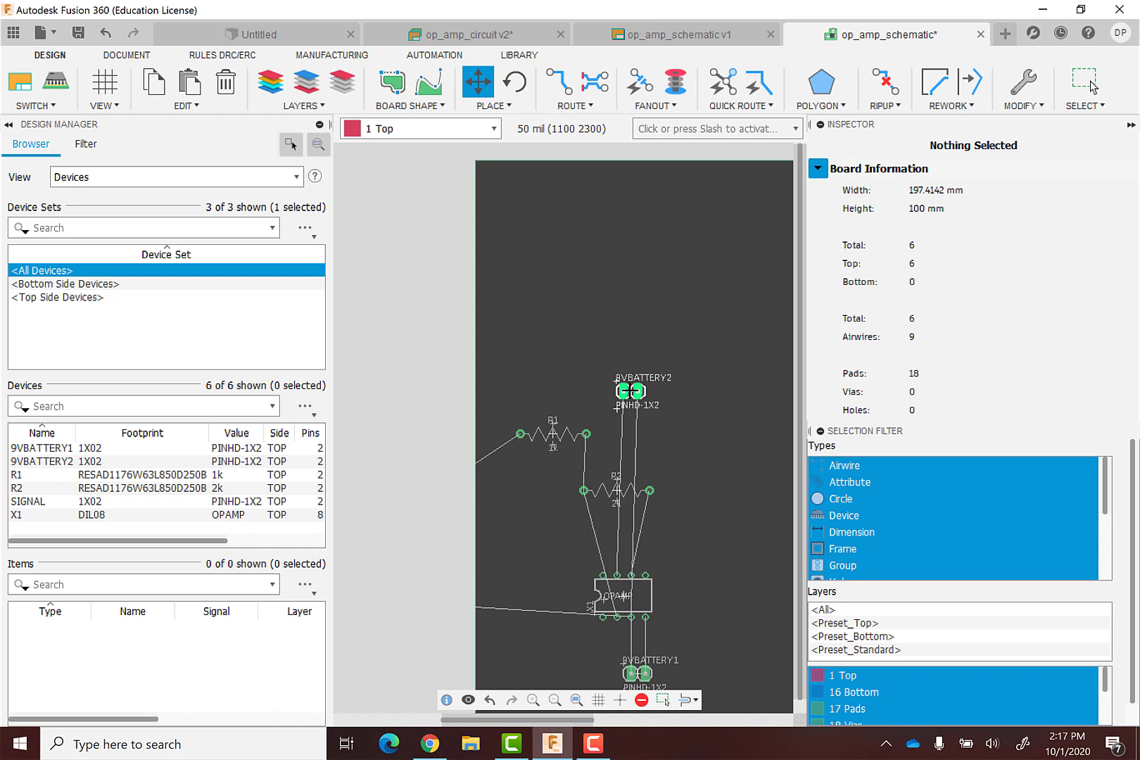
{"action": "left_click_drag", "start_coordinate": [630, 390], "coordinate": [624, 384]}
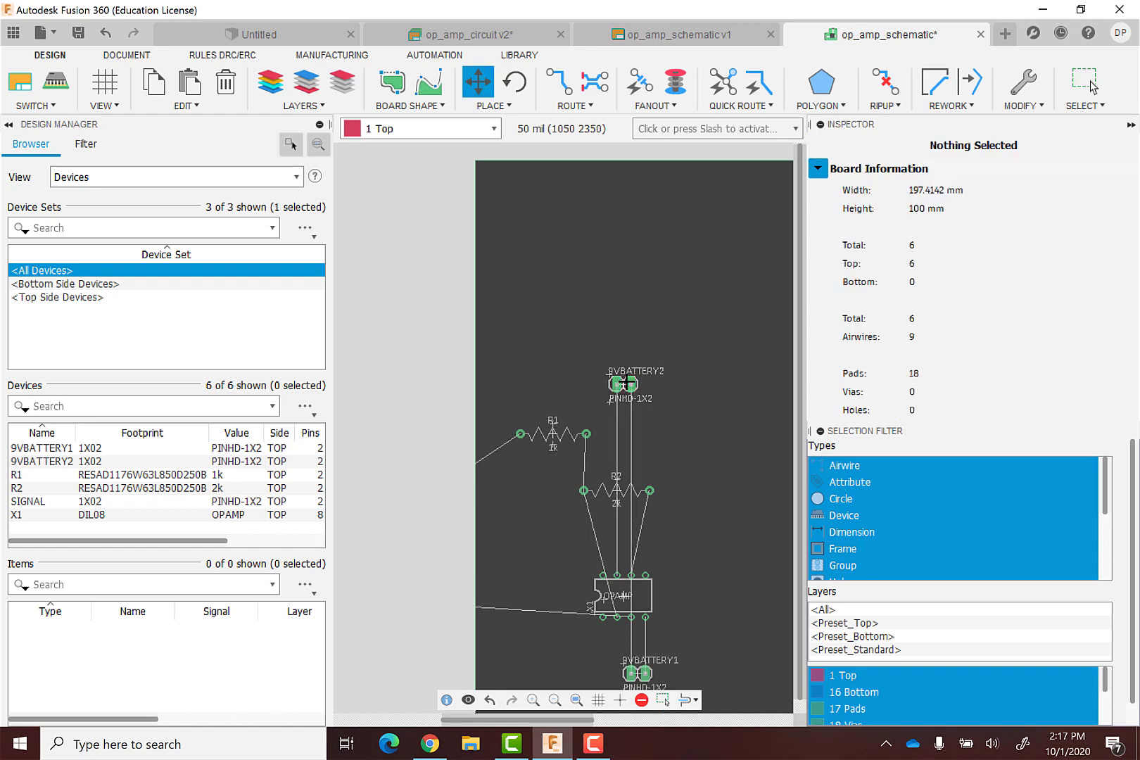
{"action": "key", "text": "Escape"}
{"action": "scroll", "coordinate": [538, 538], "scroll_direction": "down", "scroll_amount": 5}
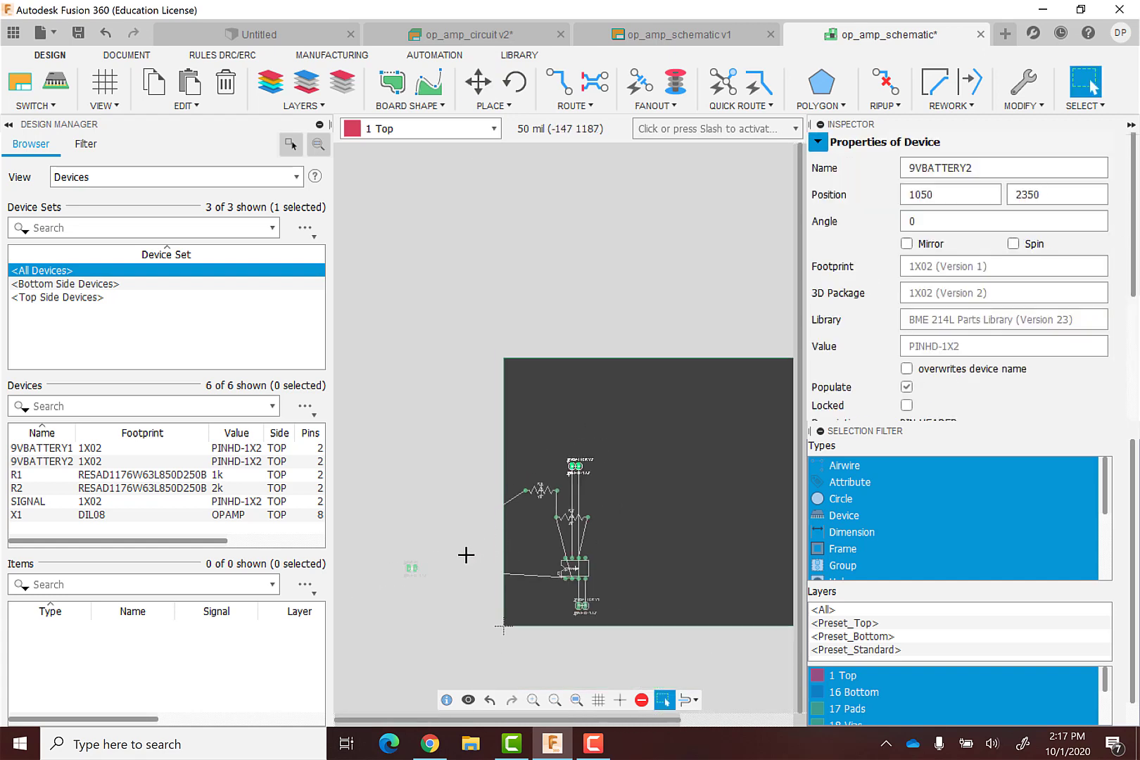
Move the SIGNAL header onto the board's left side.
{"action": "left_click", "coordinate": [413, 572]}
{"action": "left_click_drag", "start_coordinate": [413, 571], "coordinate": [524, 559]}
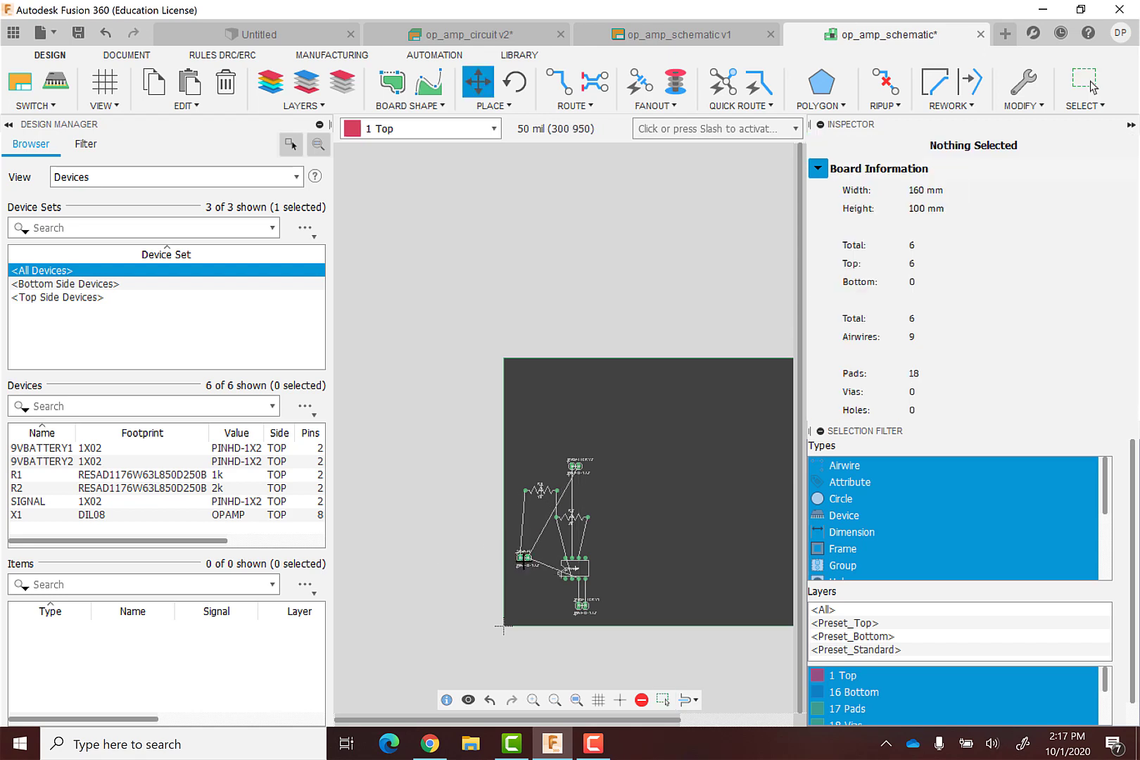
{"action": "key", "text": "Escape"}
{"action": "scroll", "coordinate": [524, 558], "scroll_direction": "up", "scroll_amount": 4}
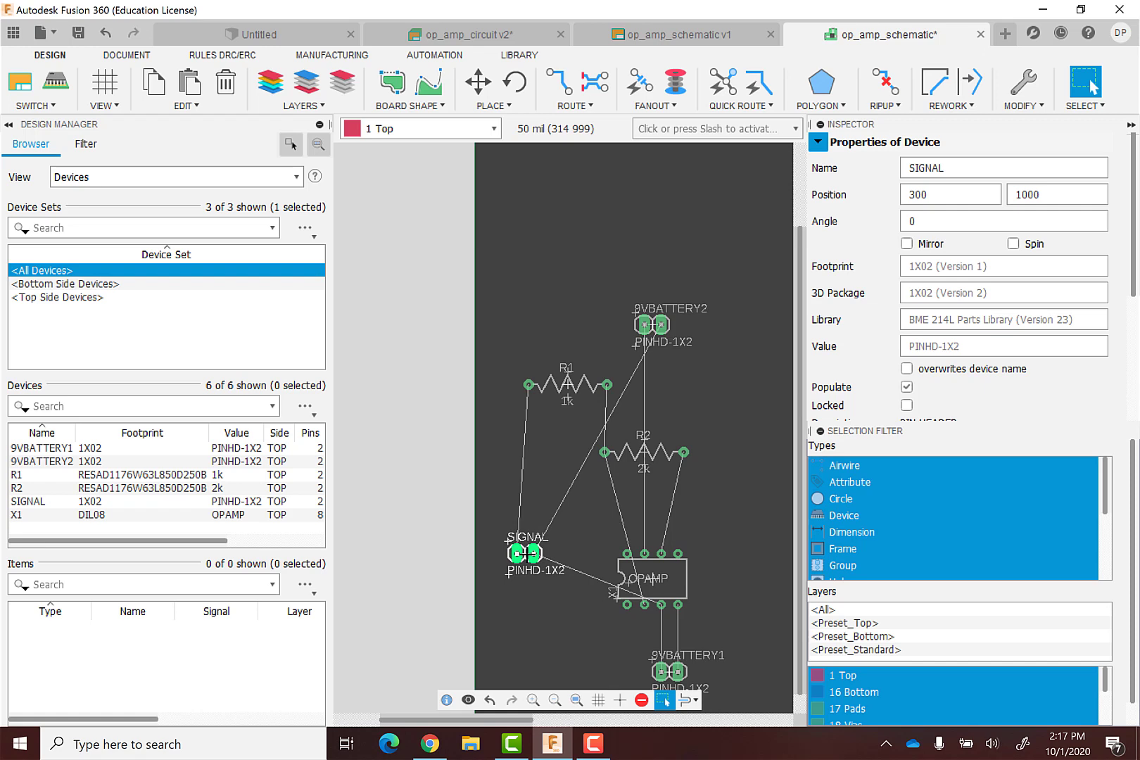
Rotate the 9VBATTERY2 header by two 90° turns to 180° and confirm with OK.
{"action": "right_click", "coordinate": [524, 554]}
{"action": "scroll", "coordinate": [682, 386], "scroll_direction": "down", "scroll_amount": 2}
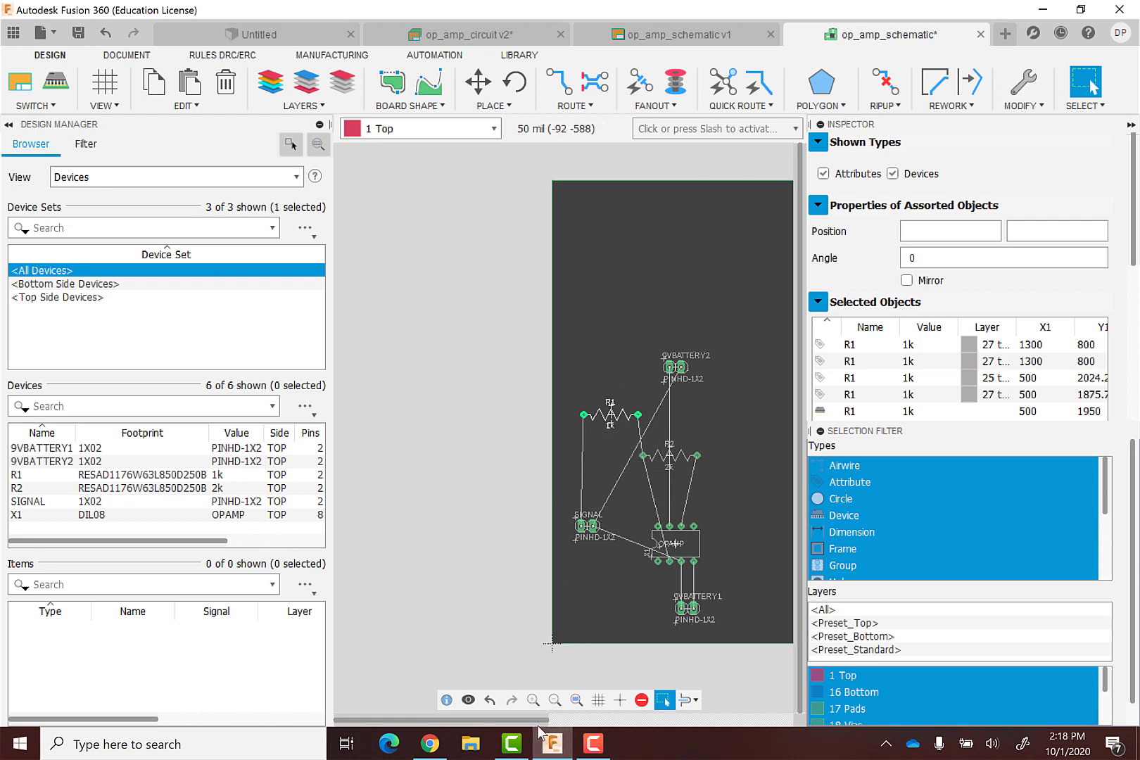
{"action": "left_click_drag", "start_coordinate": [546, 721], "coordinate": [584, 721]}
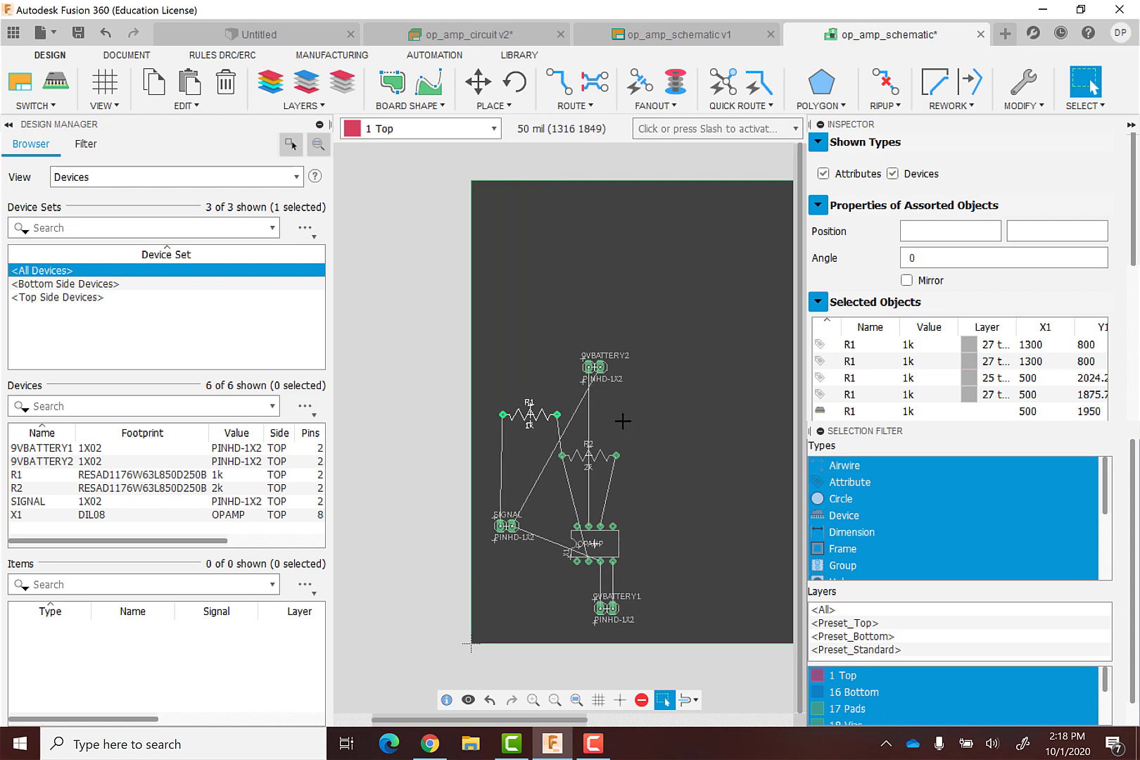
{"action": "scroll", "coordinate": [595, 380], "scroll_direction": "up", "scroll_amount": 5}
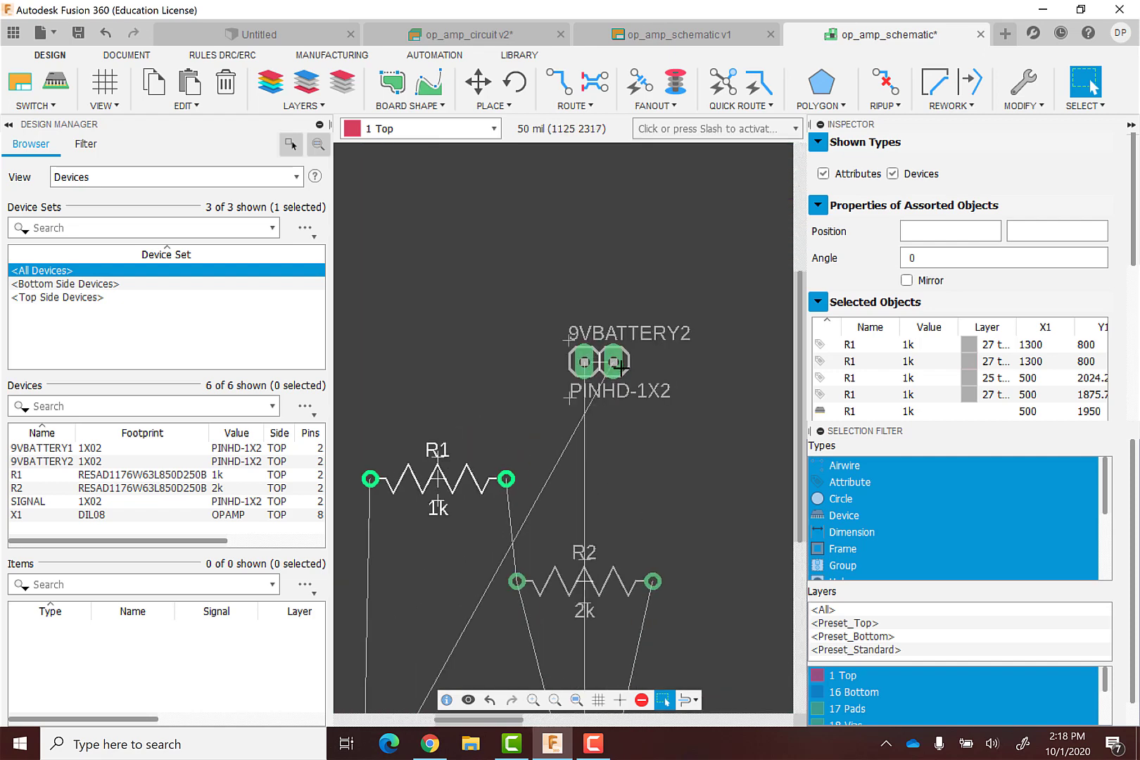
{"action": "left_click", "coordinate": [600, 362]}
{"action": "right_click", "coordinate": [600, 362]}
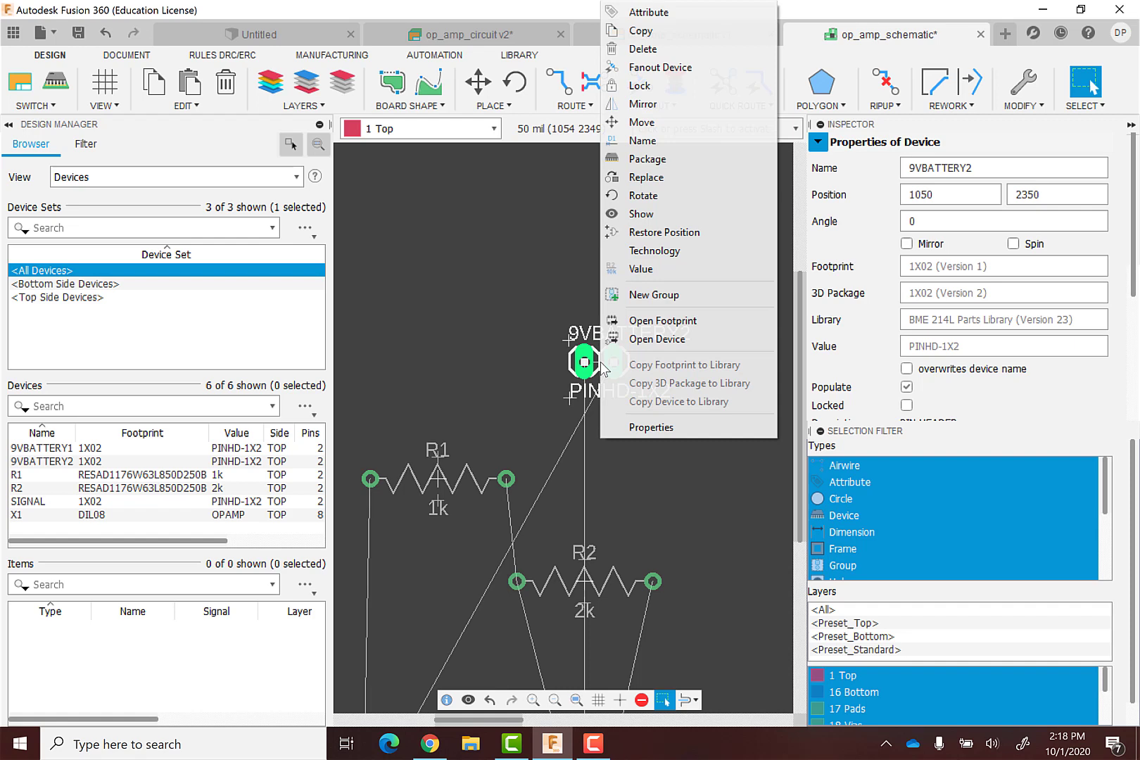
{"action": "left_click", "coordinate": [637, 199]}
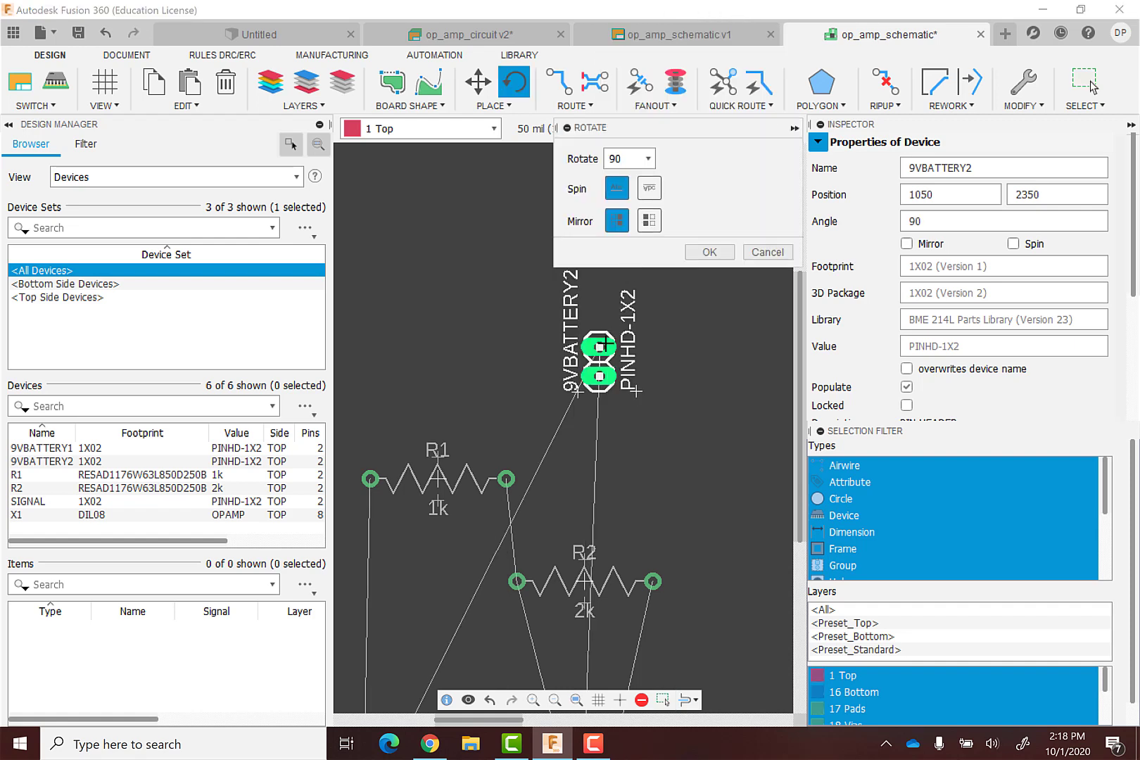
{"action": "left_click", "coordinate": [599, 362]}
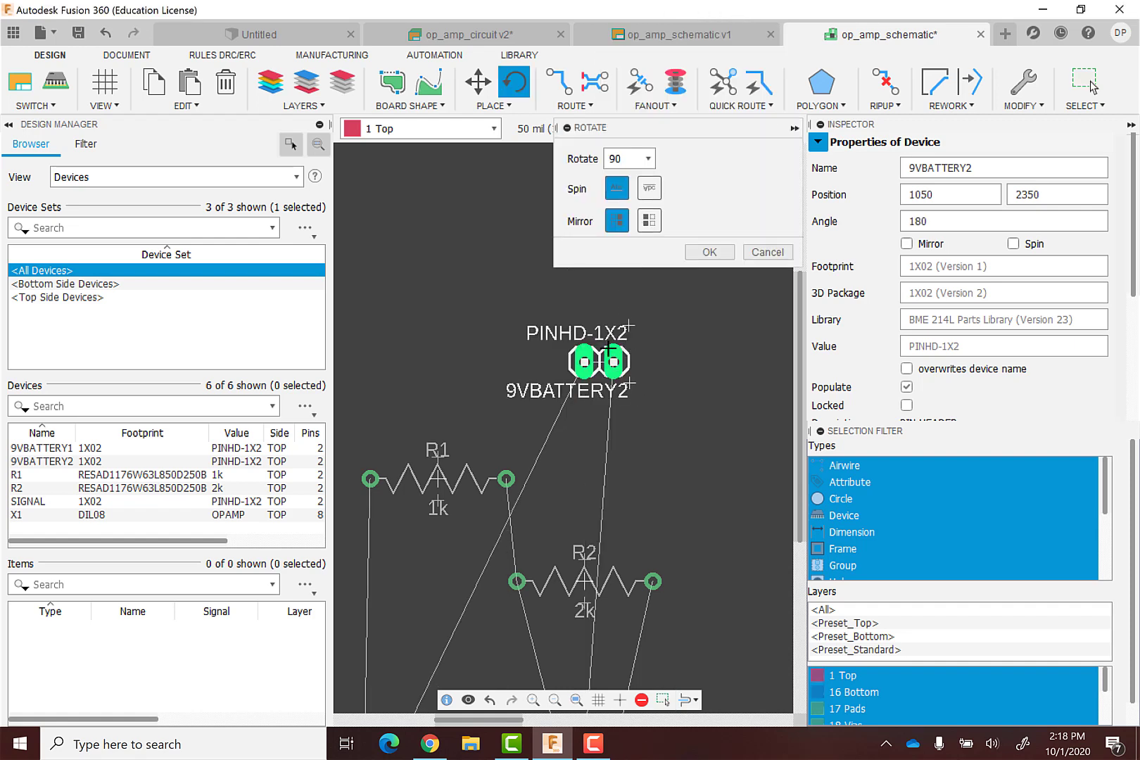
{"action": "left_click", "coordinate": [710, 255]}
{"action": "scroll", "coordinate": [649, 407], "scroll_direction": "down", "scroll_amount": 3}
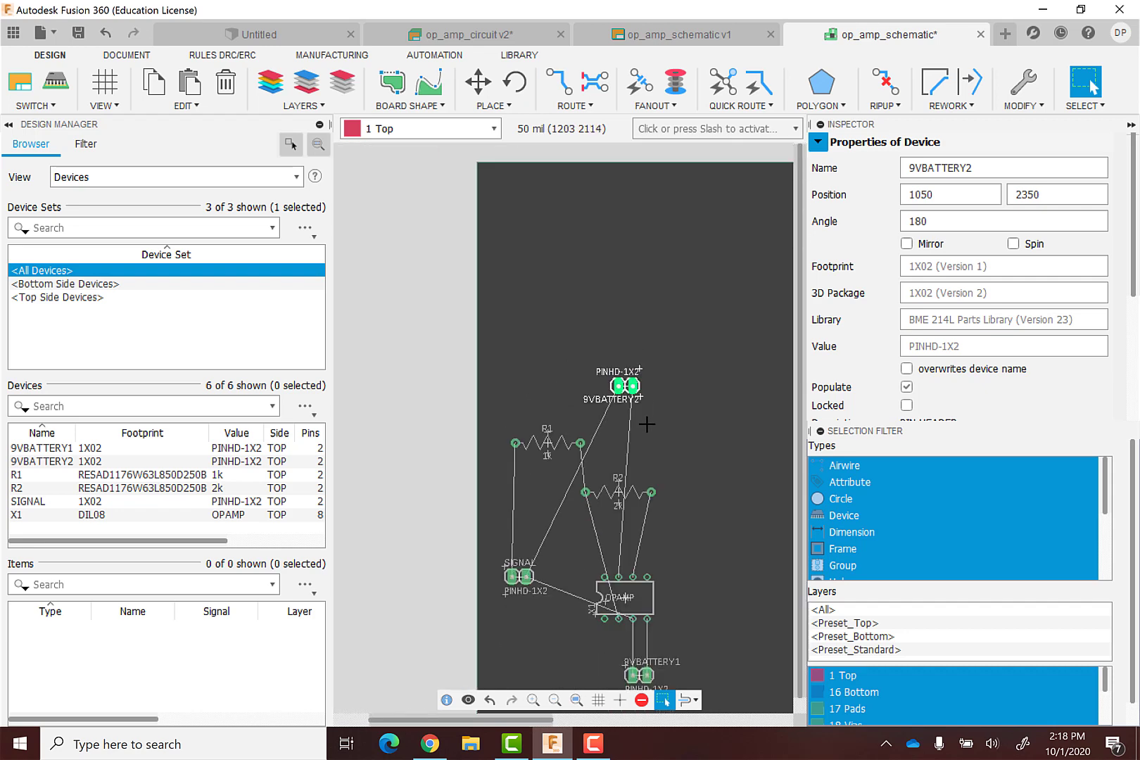
{"action": "scroll", "coordinate": [703, 595], "scroll_direction": "down", "scroll_amount": 2}
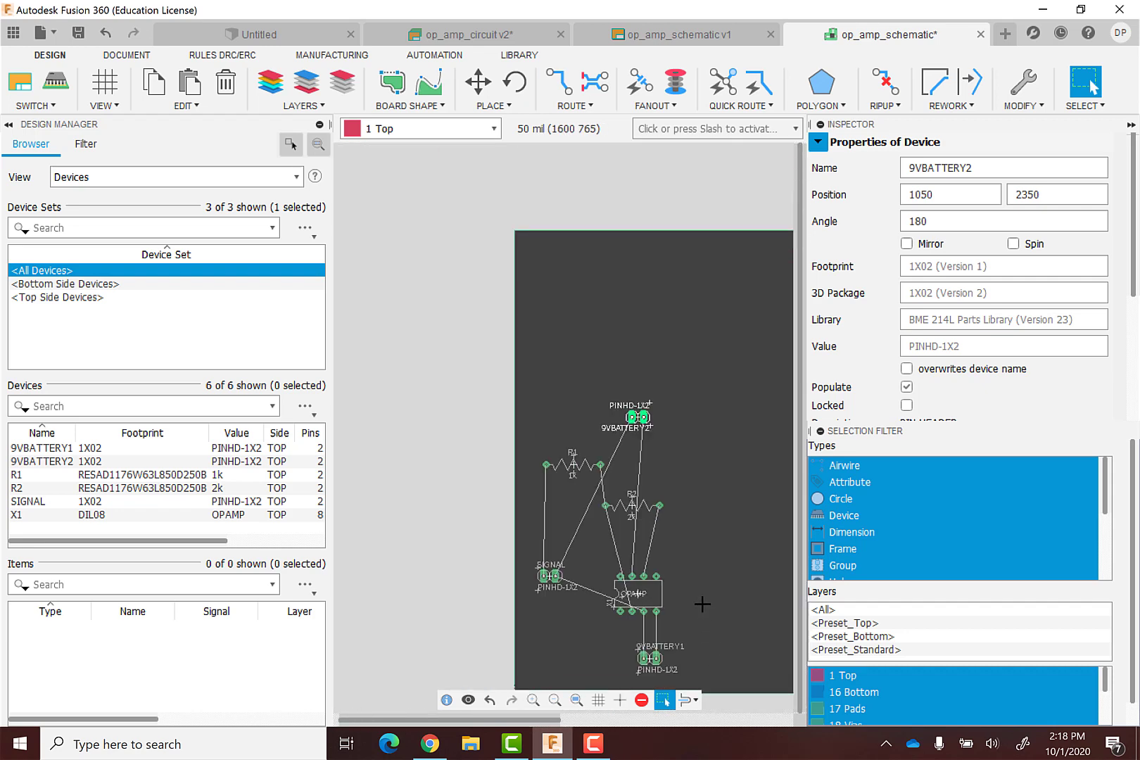
Run the Autorouter with layer 1 Top set to N/A, keeping the routed result.
{"action": "left_click", "coordinate": [770, 107]}
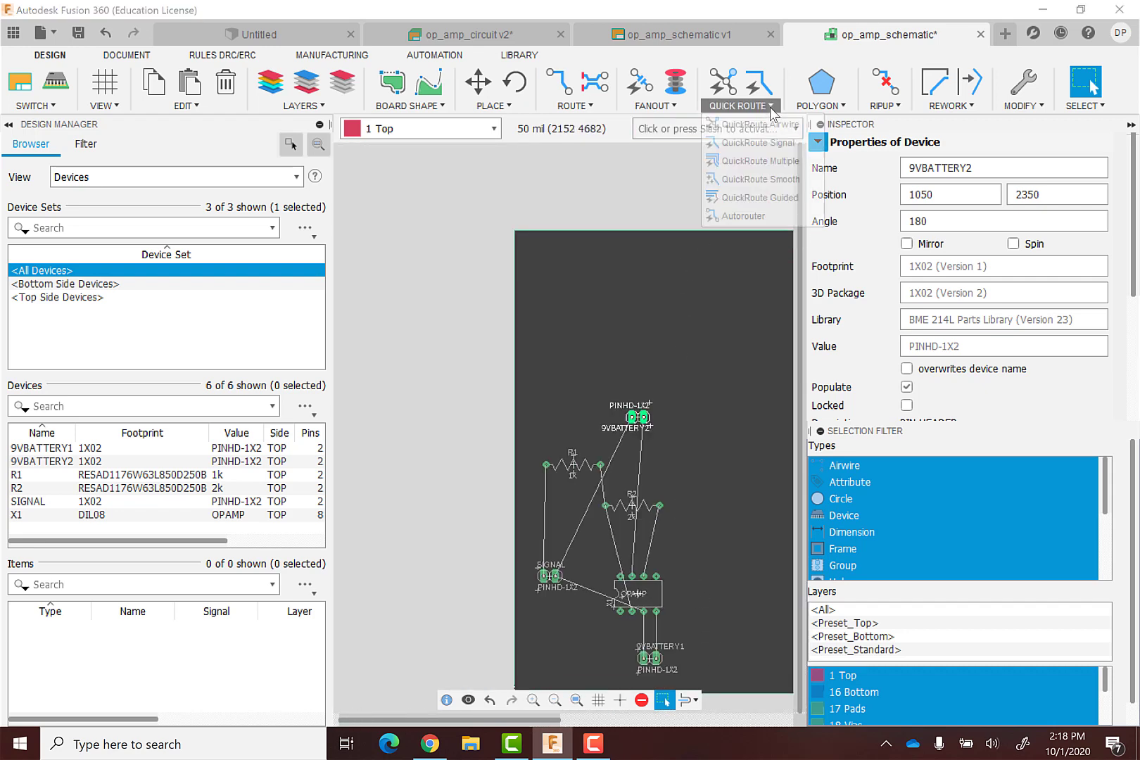
{"action": "left_click", "coordinate": [743, 216]}
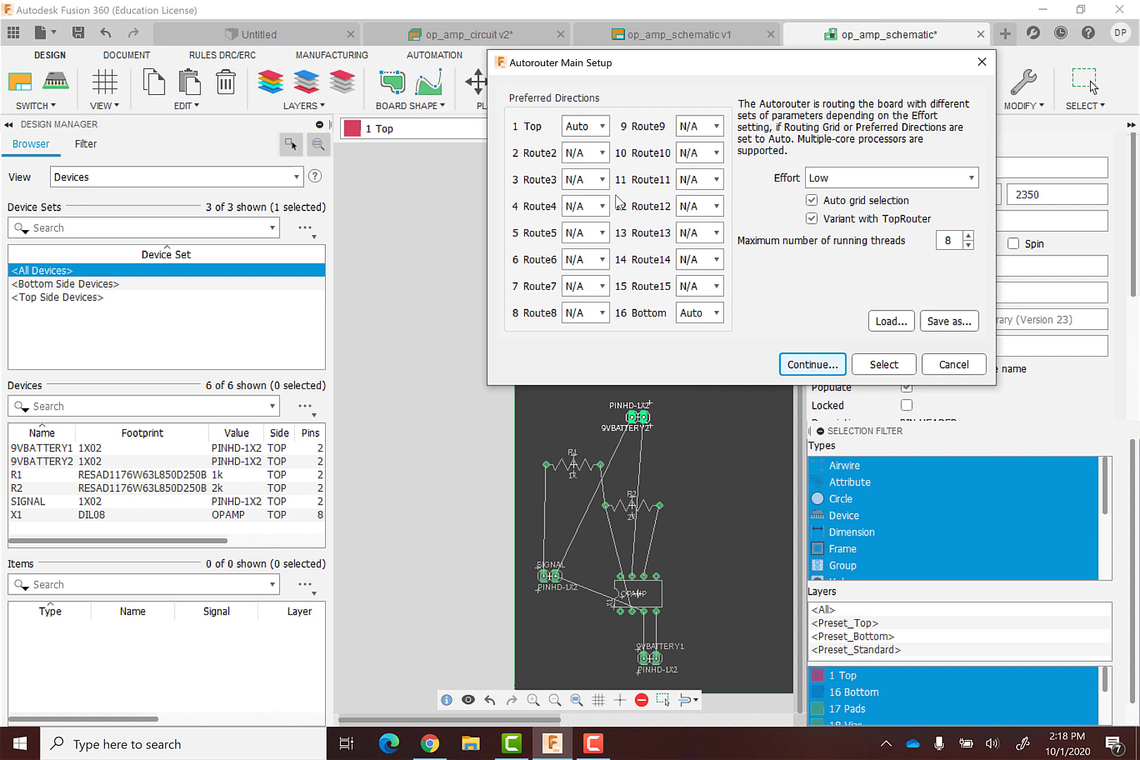
{"action": "left_click", "coordinate": [603, 126]}
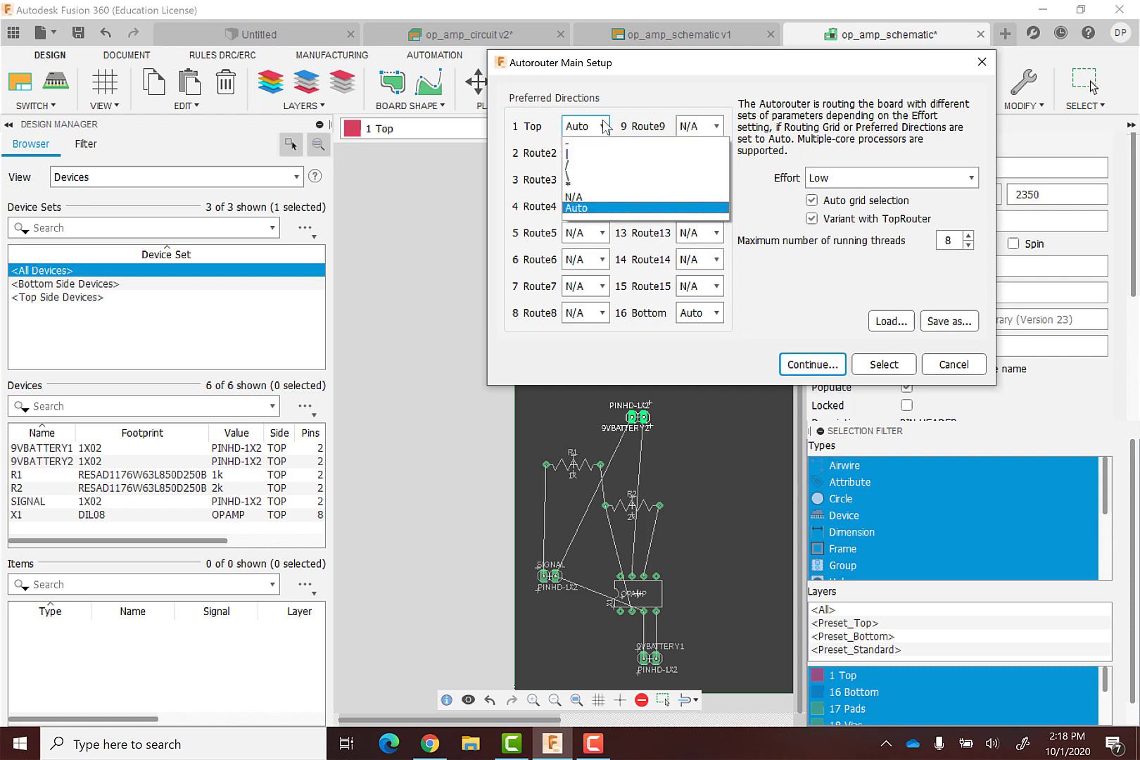
{"action": "left_click", "coordinate": [578, 197]}
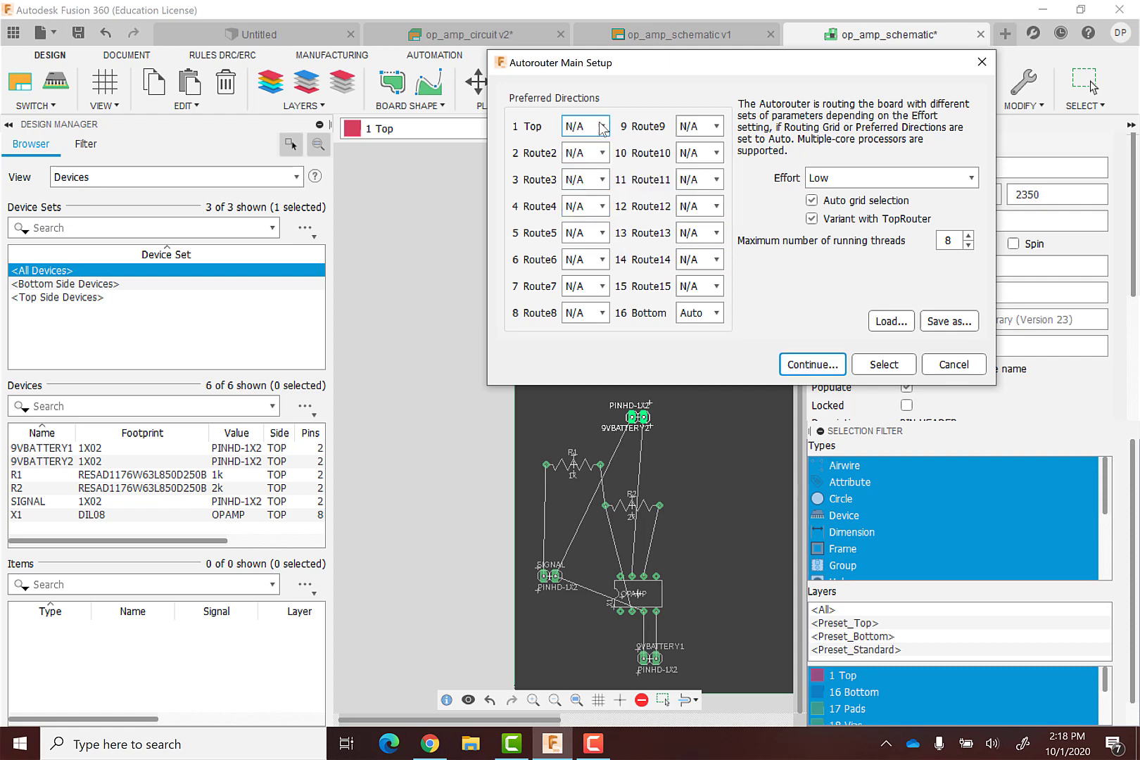
{"action": "left_click", "coordinate": [812, 364]}
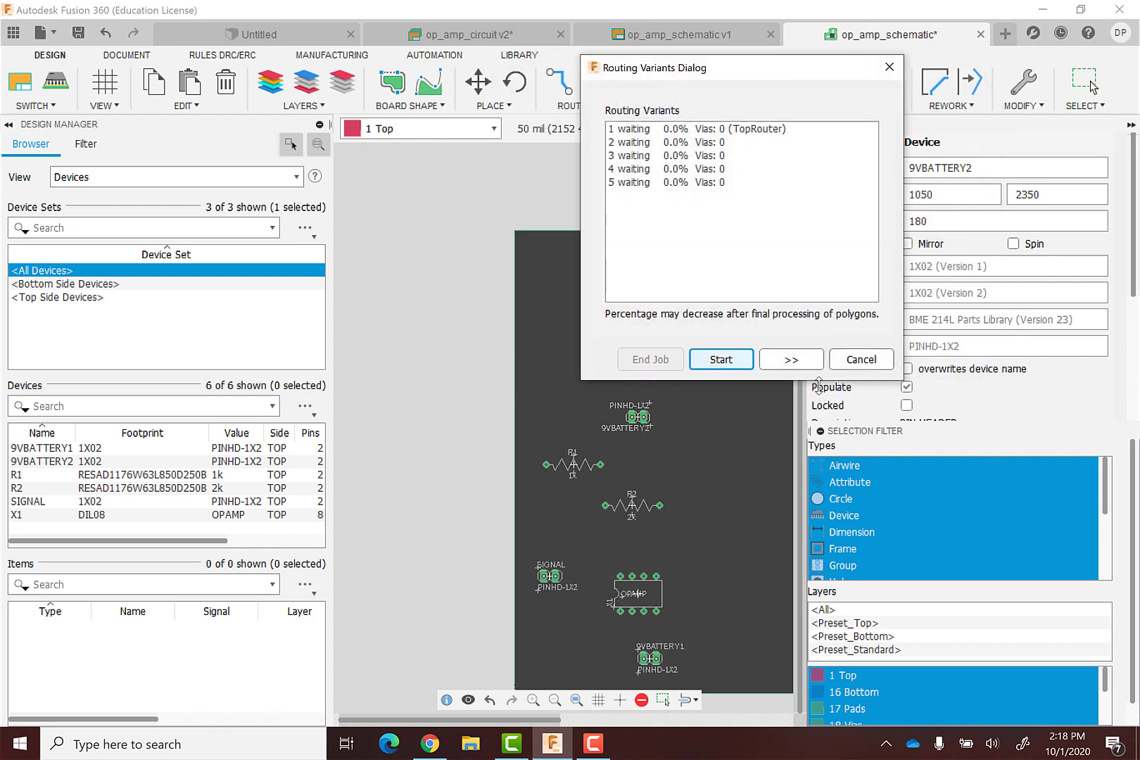
{"action": "left_click", "coordinate": [733, 360]}
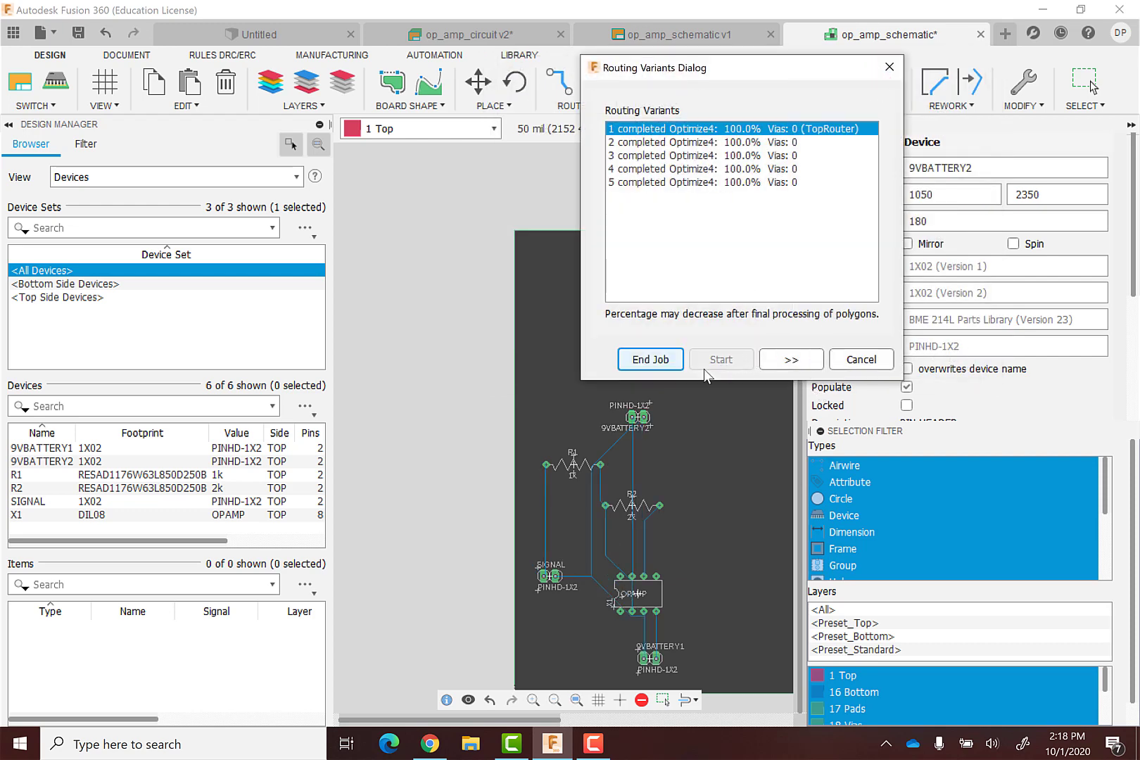
{"action": "left_click", "coordinate": [671, 362]}
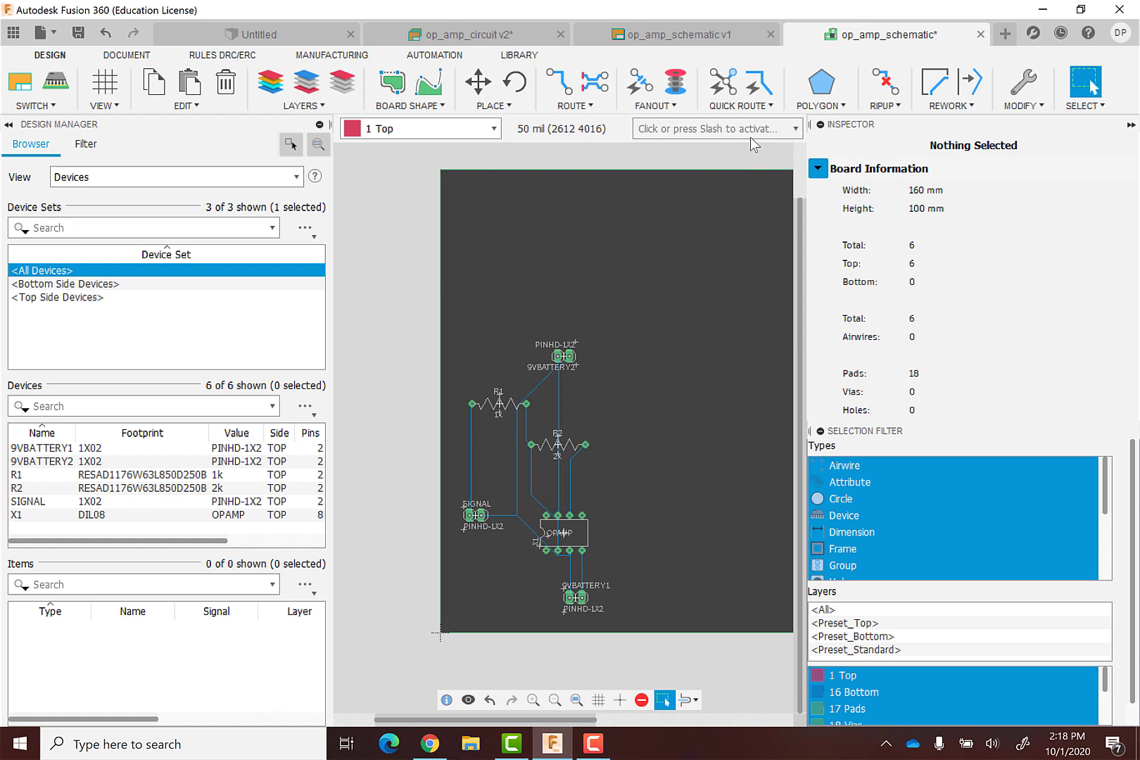
Switch to View 3D PCB and orbit the board model to another angle.
{"action": "left_click", "coordinate": [53, 106]}
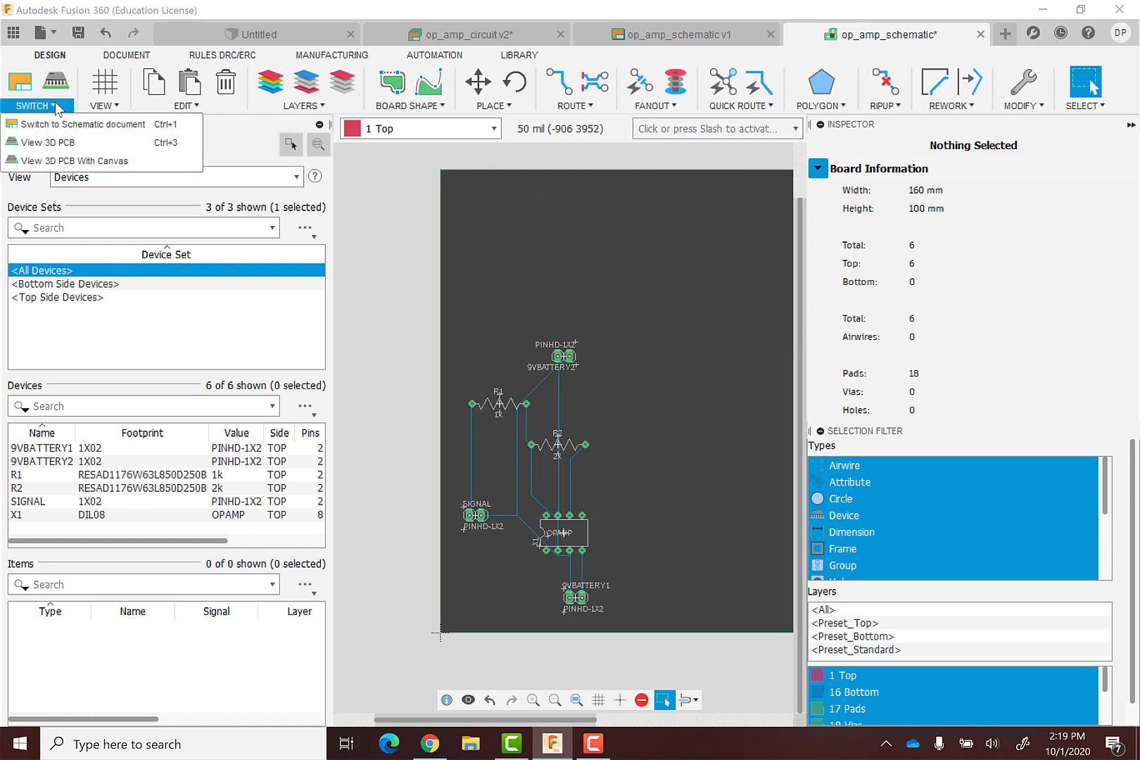
{"action": "left_click", "coordinate": [59, 143]}
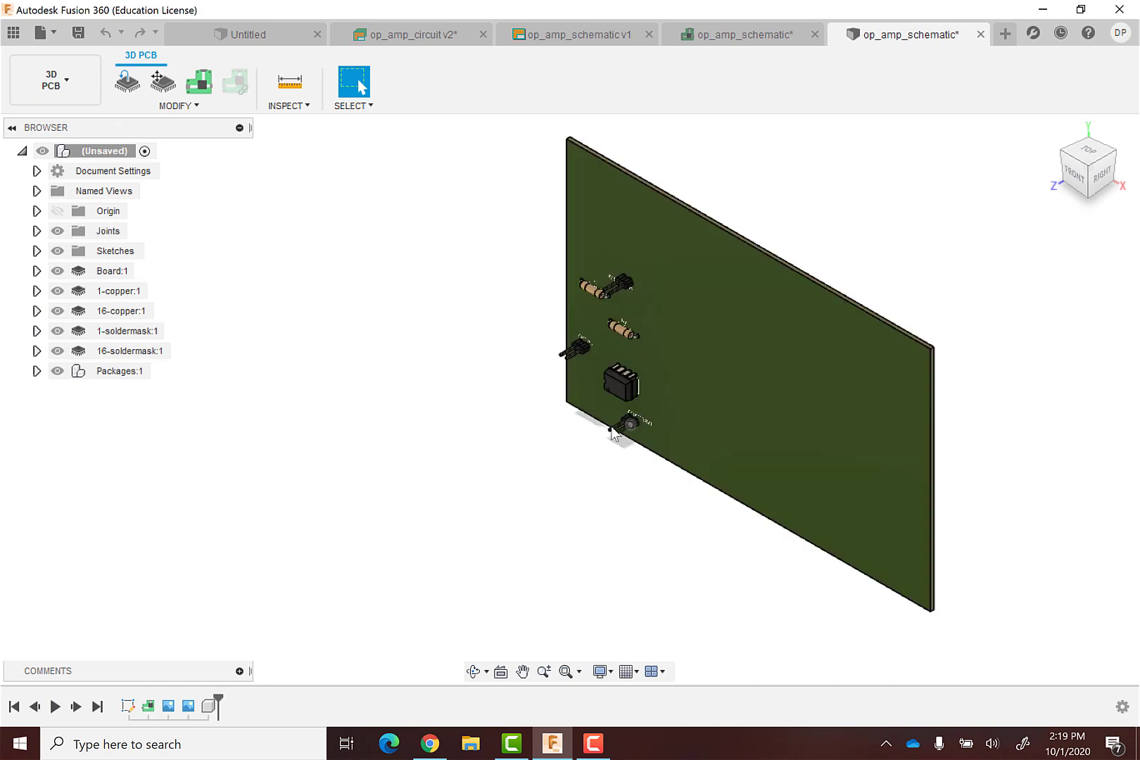
{"action": "middle_click_drag", "start_coordinate": [585, 417], "coordinate": [585, 213], "text": "shift"}
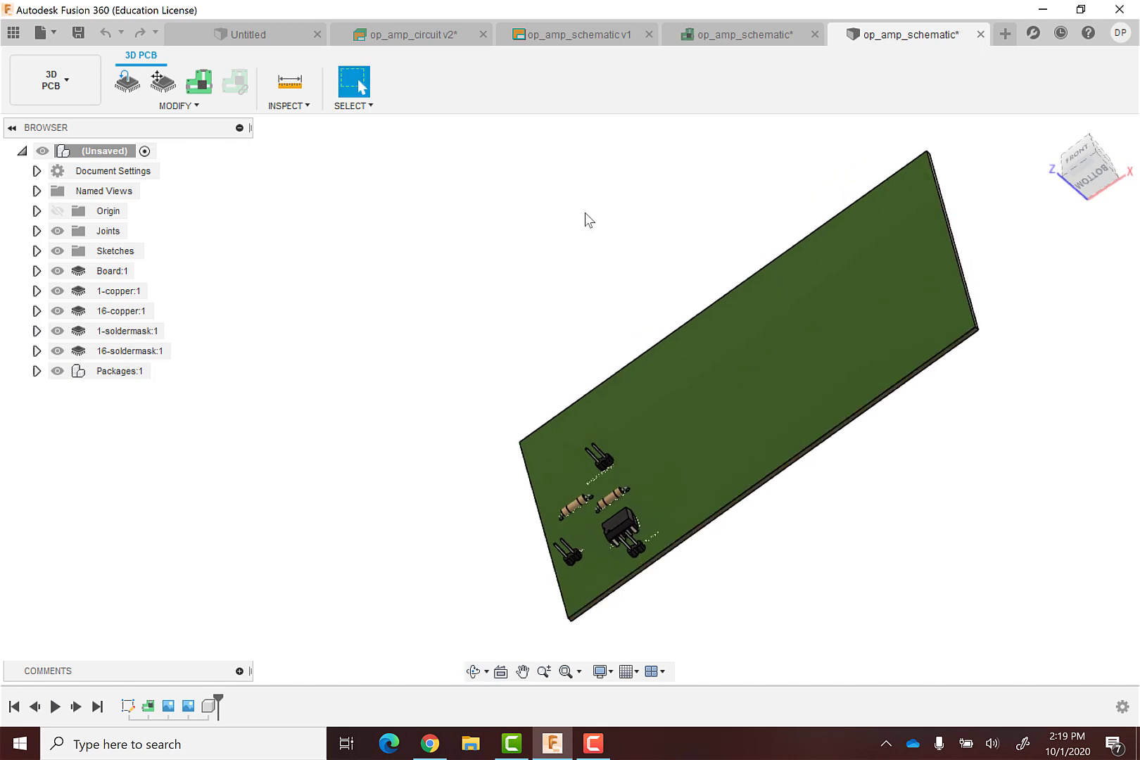